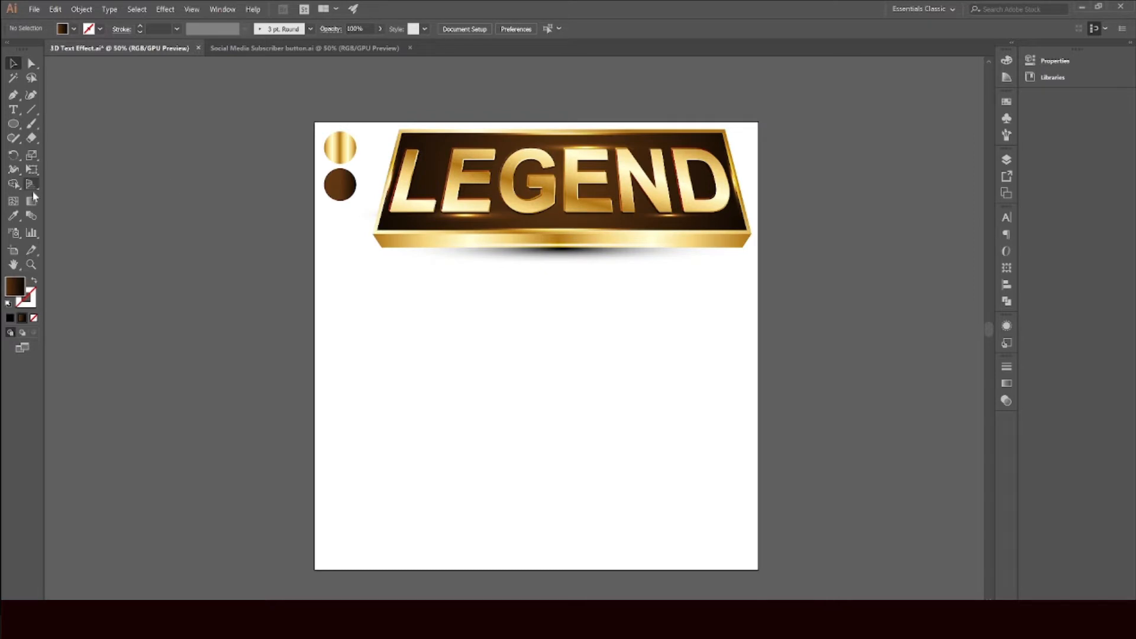
# Step: Draw a rectangle about 1146 × 420 px below the LEGEND artwork and fill it with the orange swatch
pyautogui.moveTo(13, 123); pyautogui.dragTo(46, 123)
pyautogui.moveTo(354, 306); pyautogui.dragTo(694, 431)
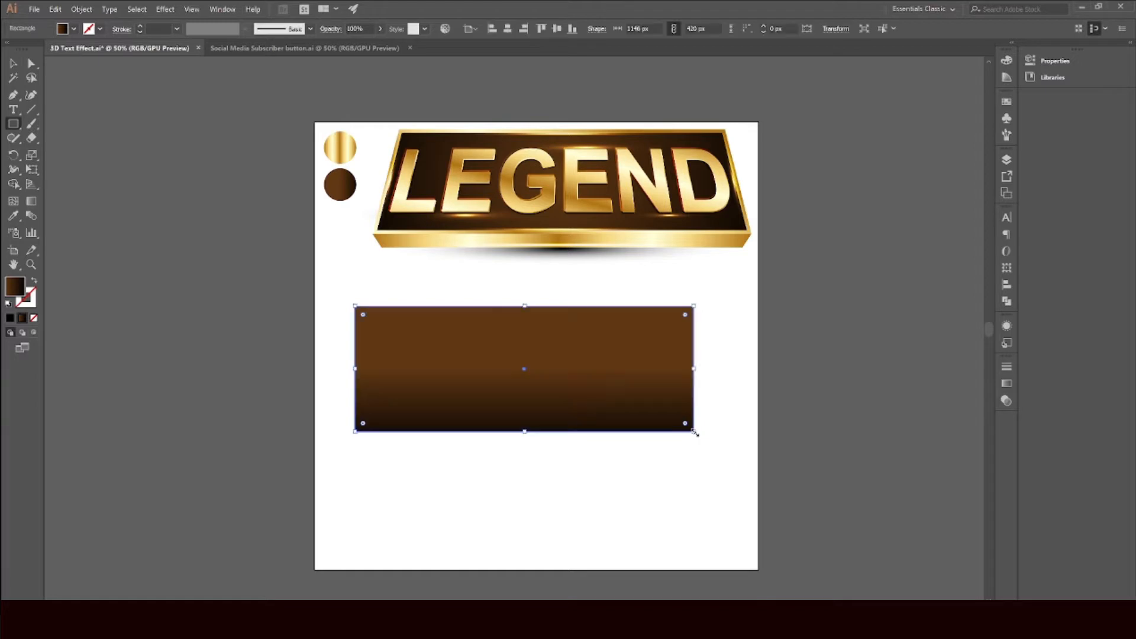
pyautogui.click(13, 63)
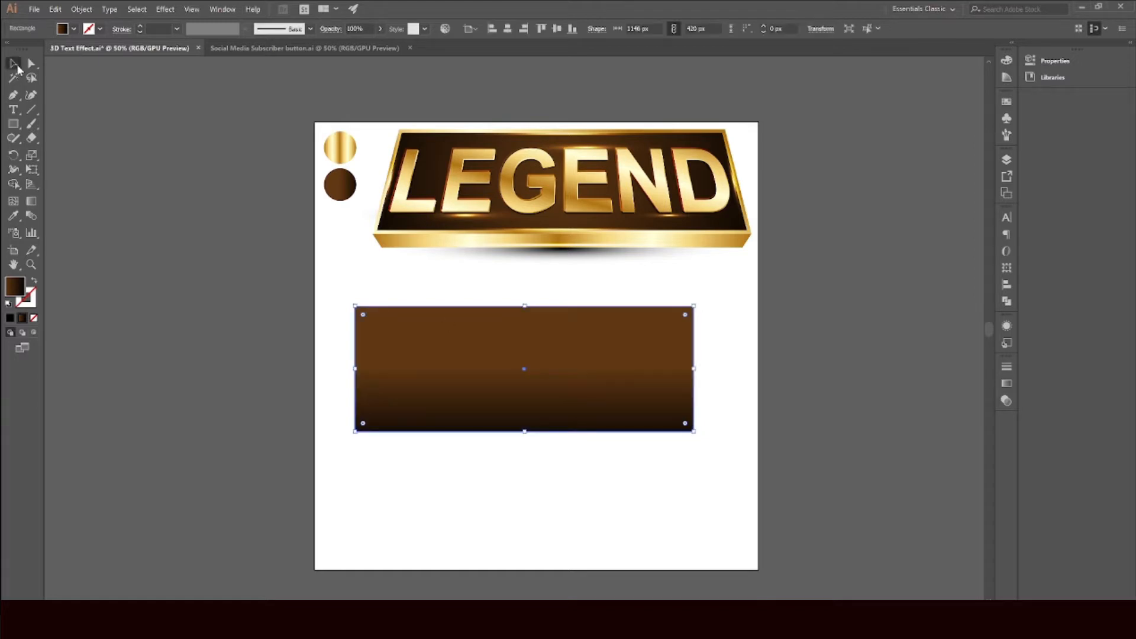
pyautogui.moveTo(389, 345); pyautogui.dragTo(395, 351)
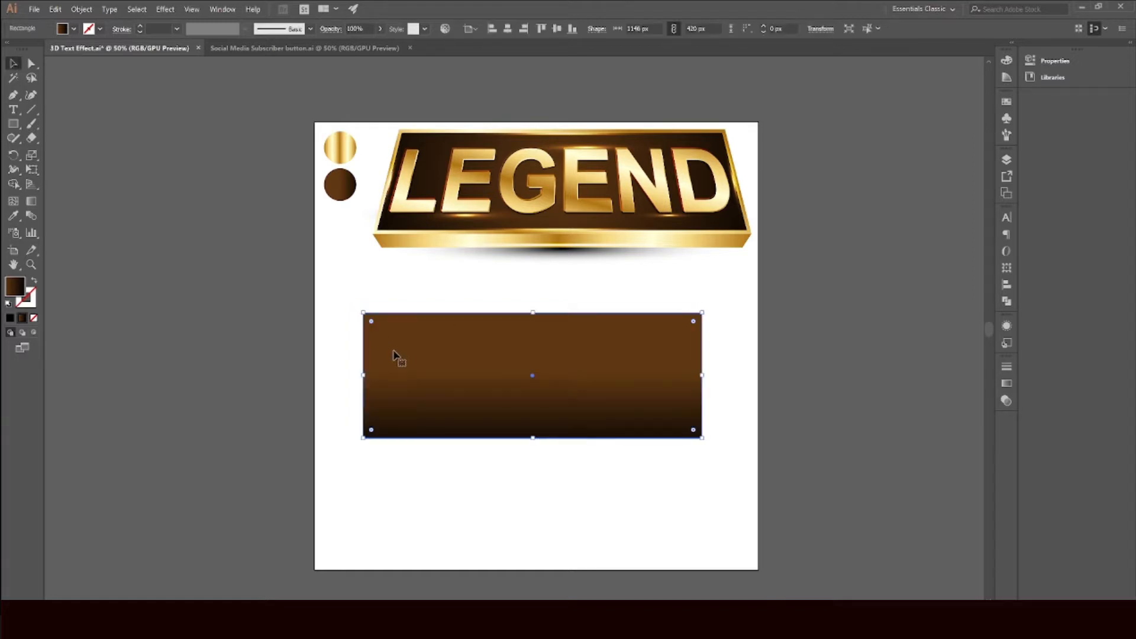
pyautogui.click(73, 29)
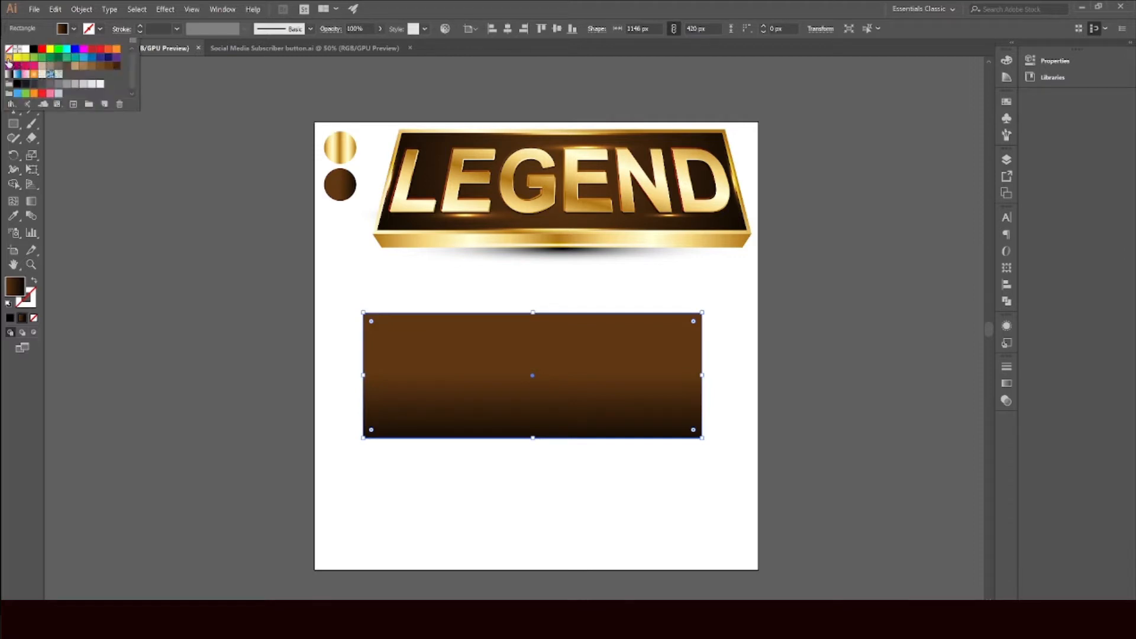
pyautogui.click(35, 74)
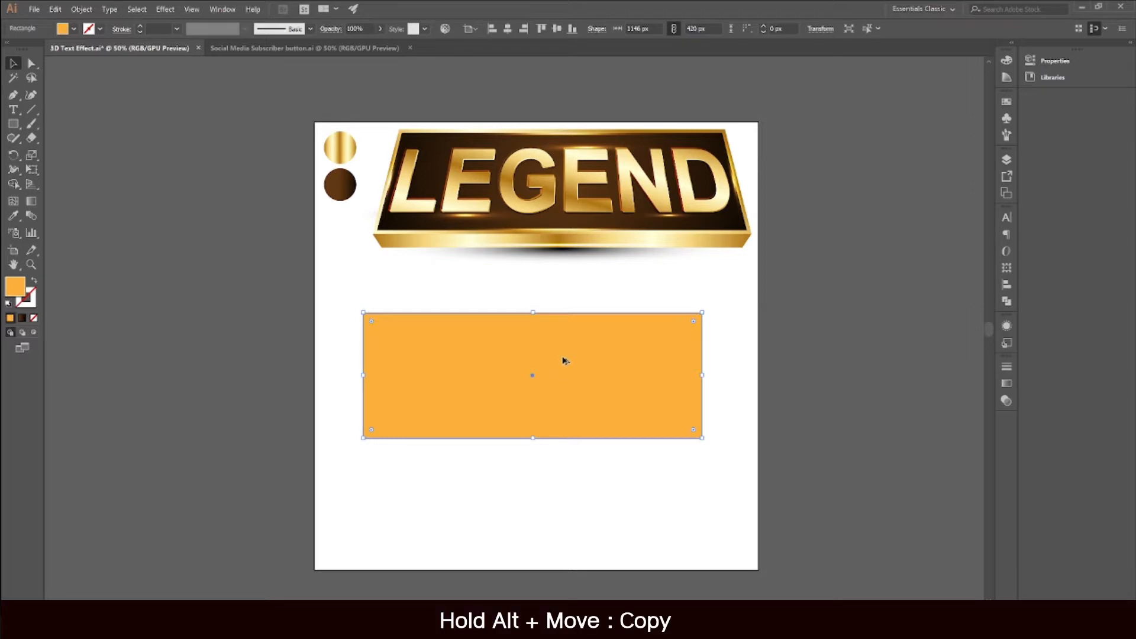
# Step: Duplicate the rectangle just below the original and shrink the copy's height to 72 px to form a thin base strip
pyautogui.moveTo(562, 360); pyautogui.dragTo(554, 482)
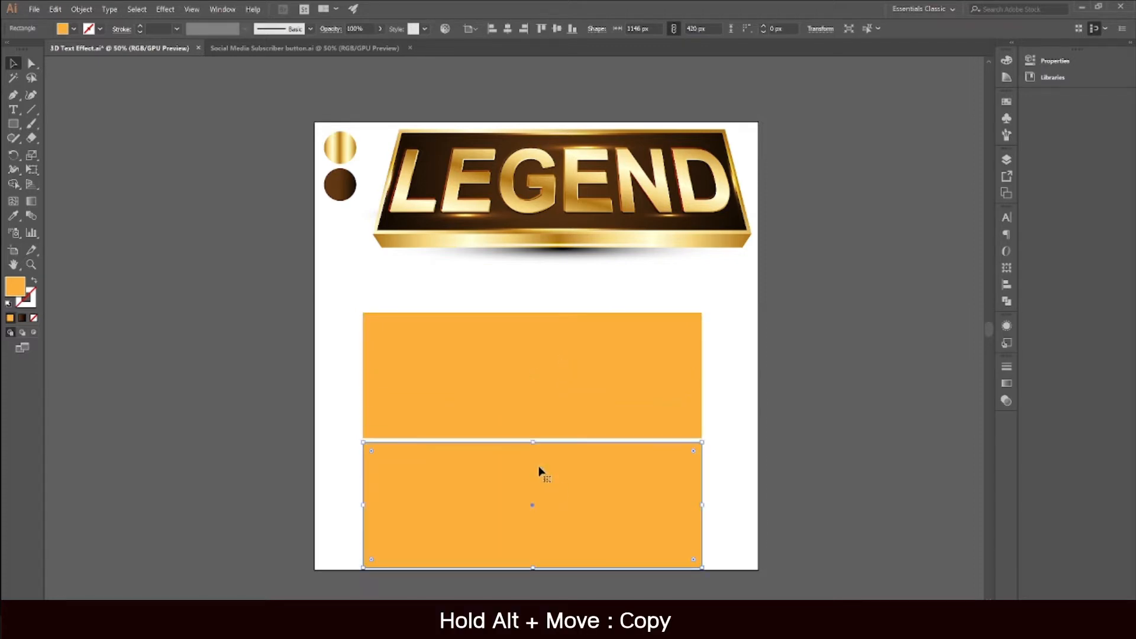
pyautogui.scroll(-2, 539, 469)
pyautogui.scroll(6, 344, 389)
pyautogui.moveTo(502, 451); pyautogui.dragTo(501, 409)
pyautogui.scroll(-5, 498, 414)
pyautogui.scroll(-1, 621, 462)
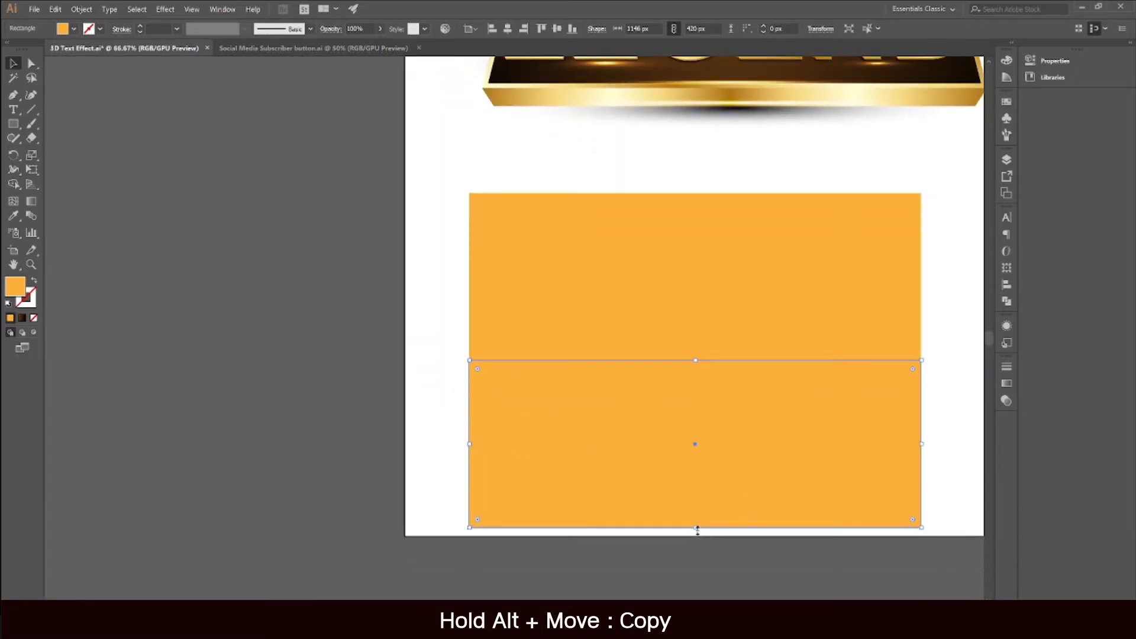
pyautogui.moveTo(698, 531); pyautogui.dragTo(730, 388)
pyautogui.moveTo(723, 274); pyautogui.dragTo(602, 314)
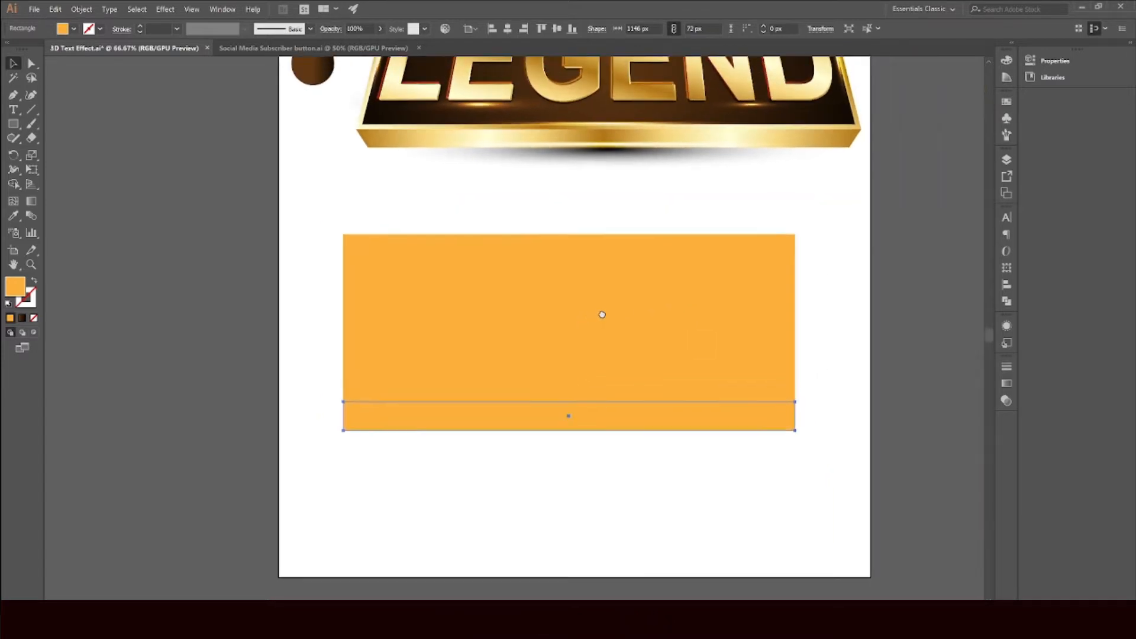
# Step: Taper the large rectangle into a trapezoid by pulling its top corners inward with Free Transform perspective distort
pyautogui.click(576, 301)
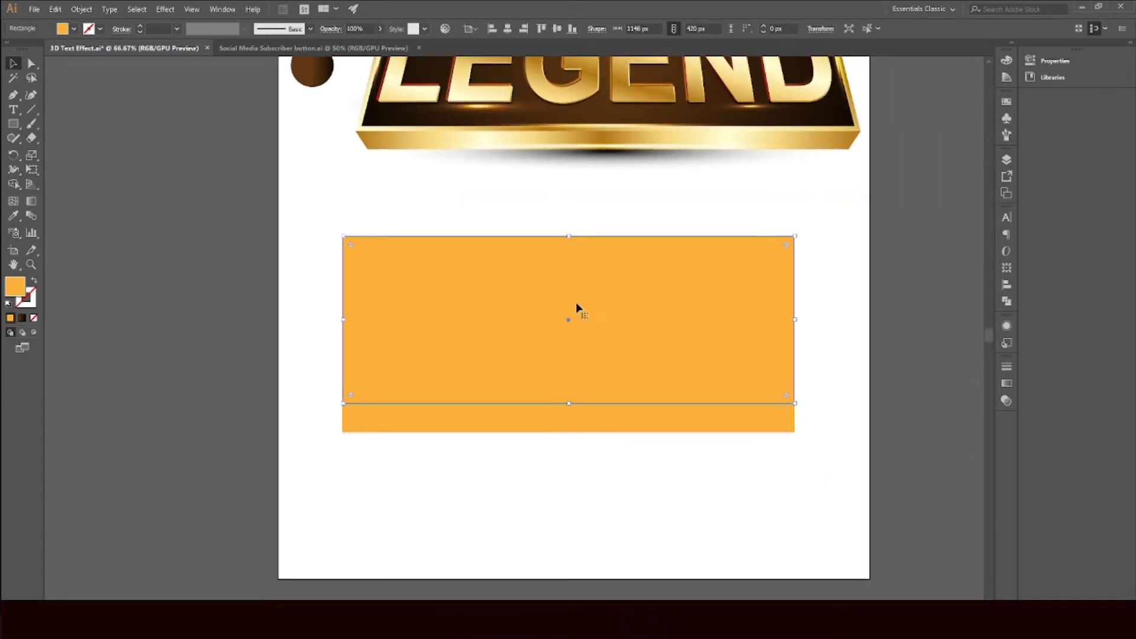
pyautogui.click(36, 172)
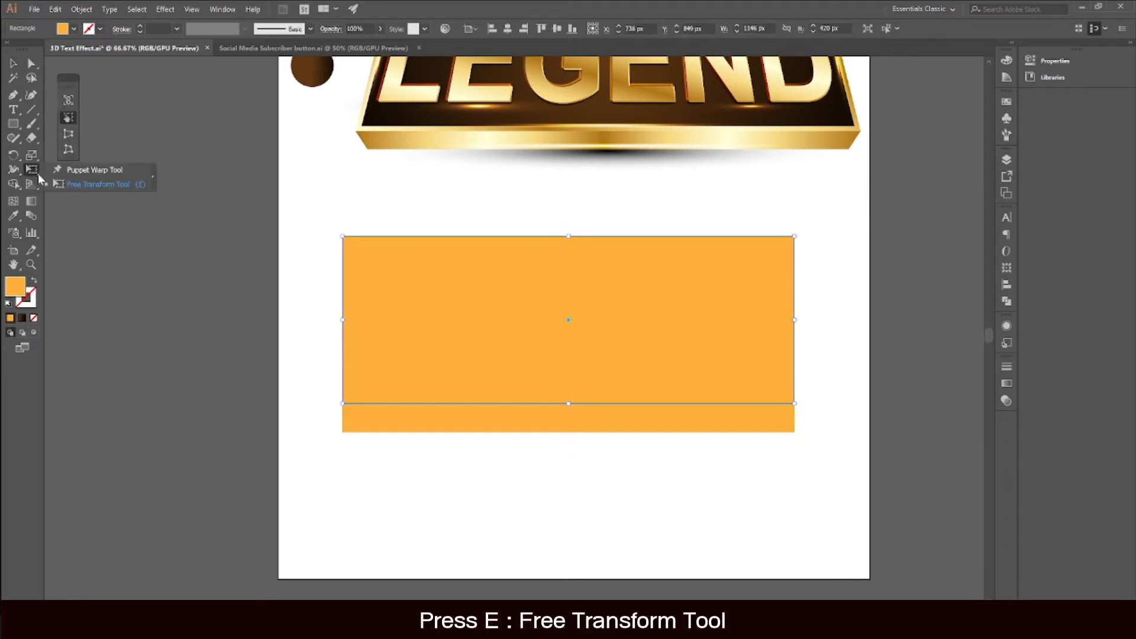
pyautogui.click(88, 185)
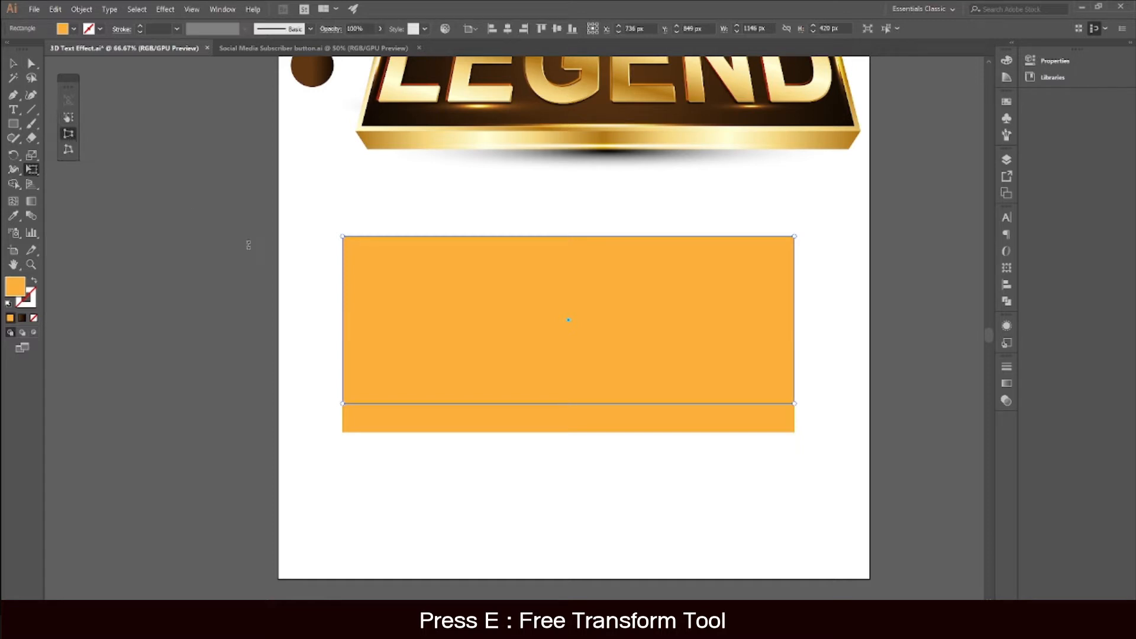
pyautogui.scroll(-1, 349, 246)
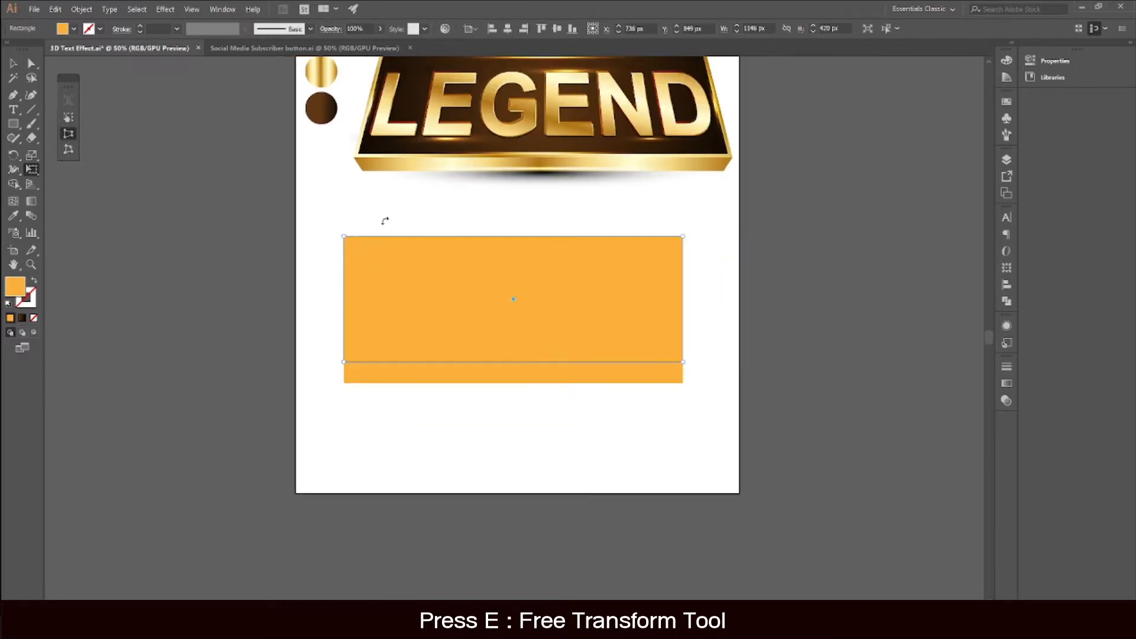
pyautogui.scroll(3, 383, 221)
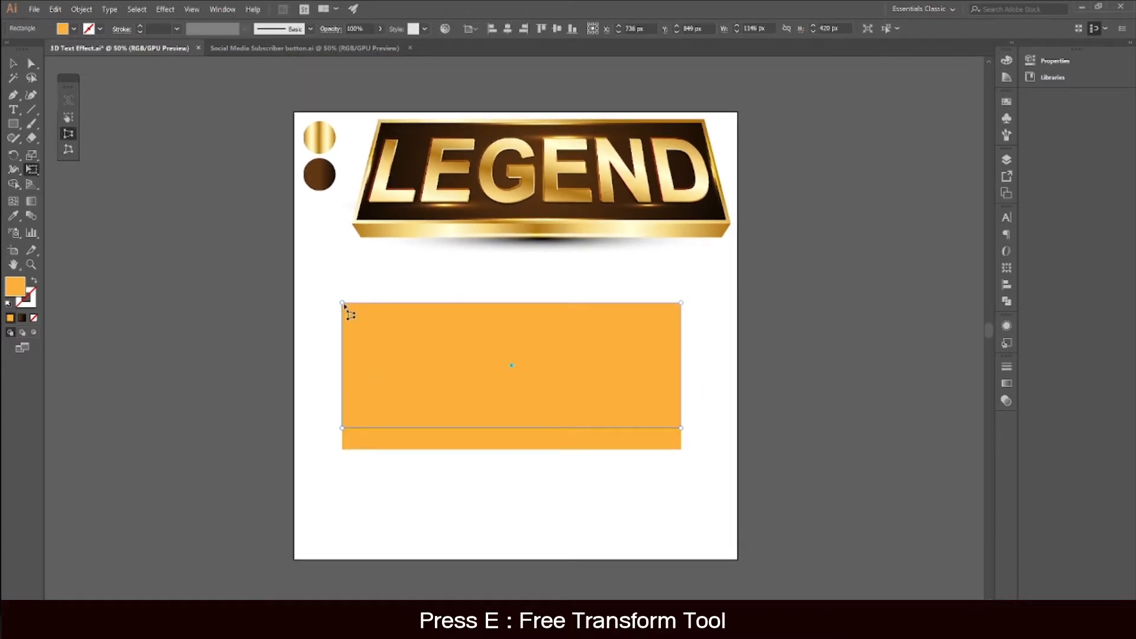
pyautogui.moveTo(344, 305); pyautogui.dragTo(371, 315)
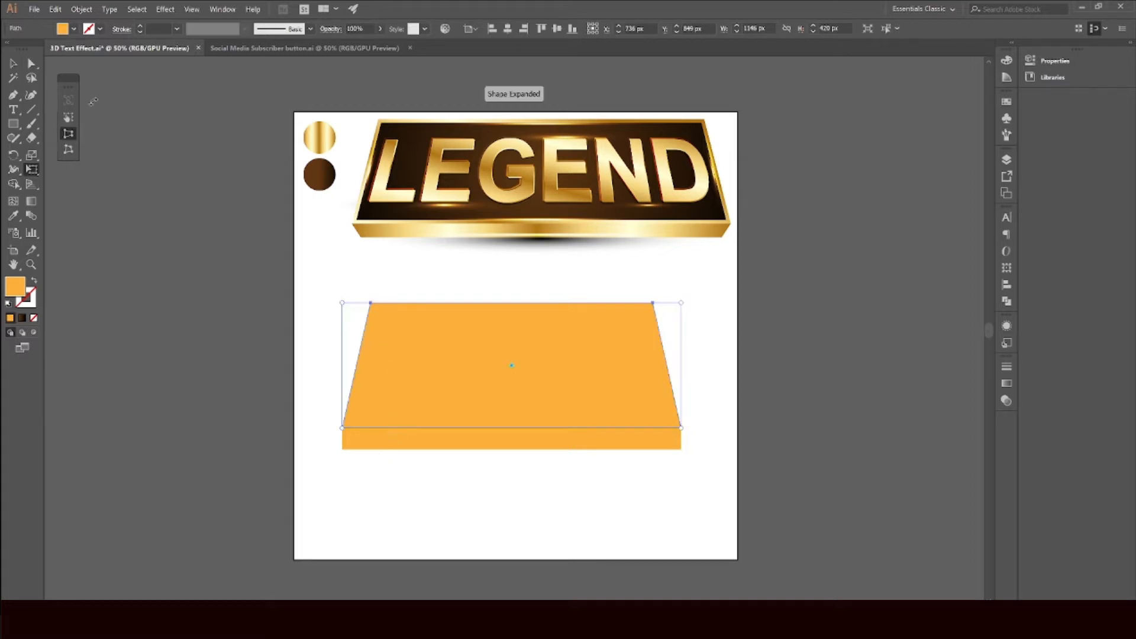
# Step: Pull the thin strip's bottom corners inward with perspective distort to bevel its lower edge
pyautogui.press('v')
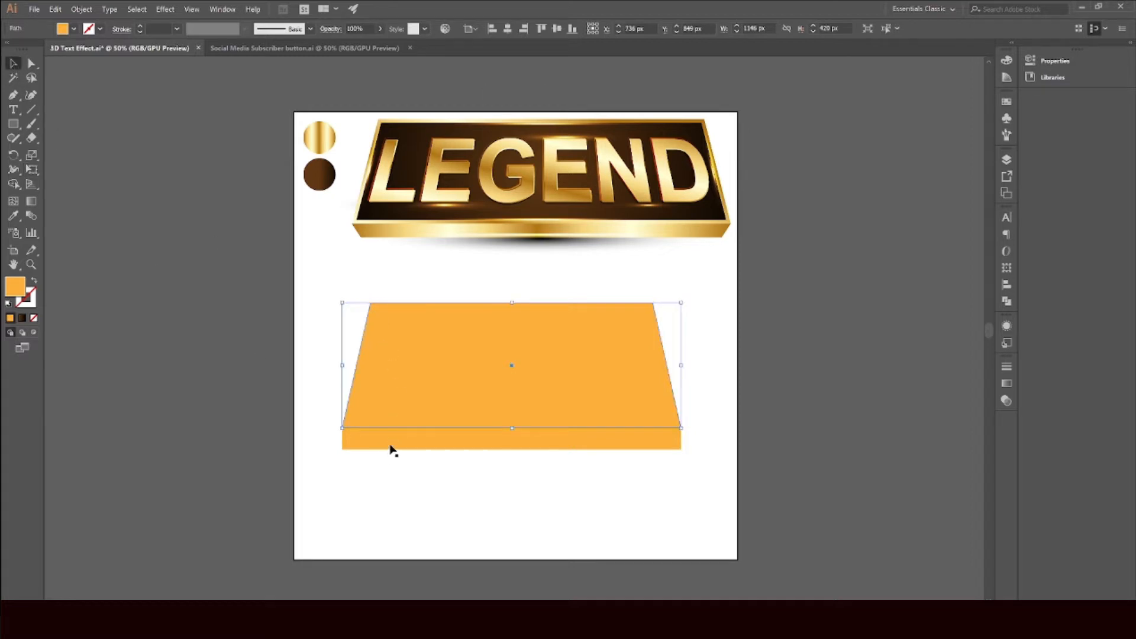
pyautogui.click(391, 448)
pyautogui.click(35, 170)
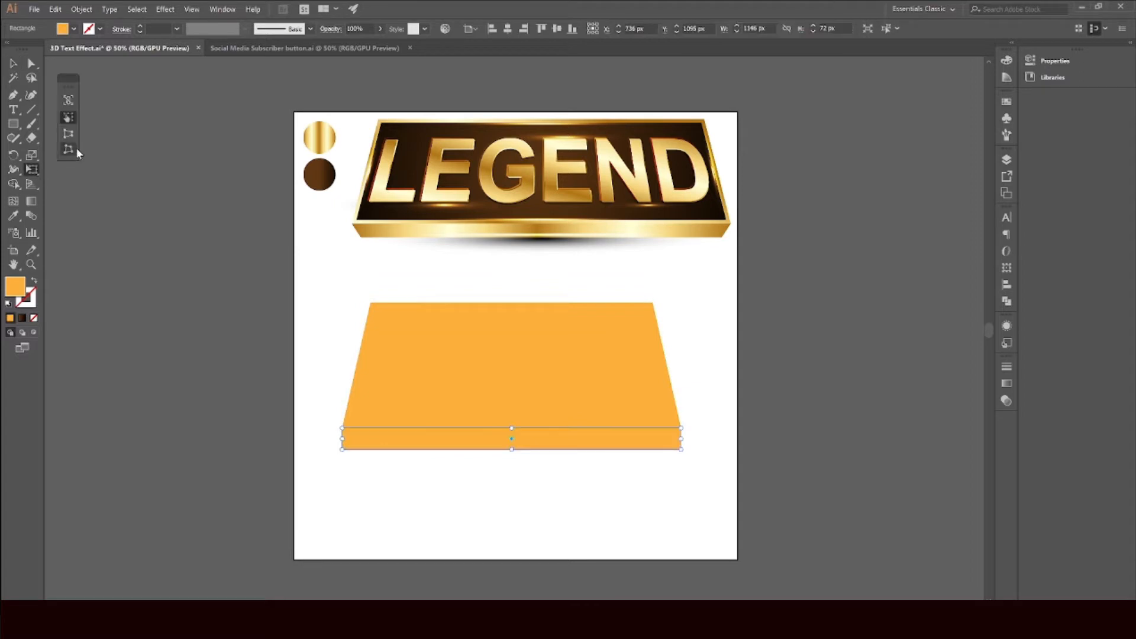
pyautogui.click(68, 133)
pyautogui.moveTo(344, 451); pyautogui.dragTo(359, 451)
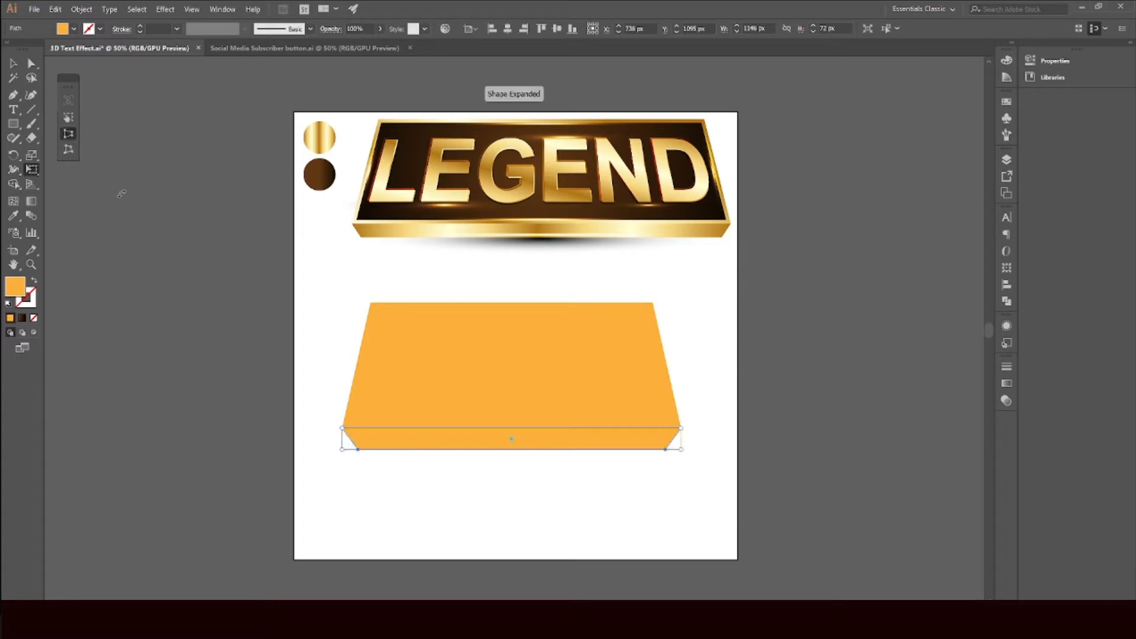
# Step: Move the trapezoid's top anchor points down, reducing its height to about 340 px
pyautogui.click(13, 63)
pyautogui.click(290, 316)
pyautogui.click(472, 370)
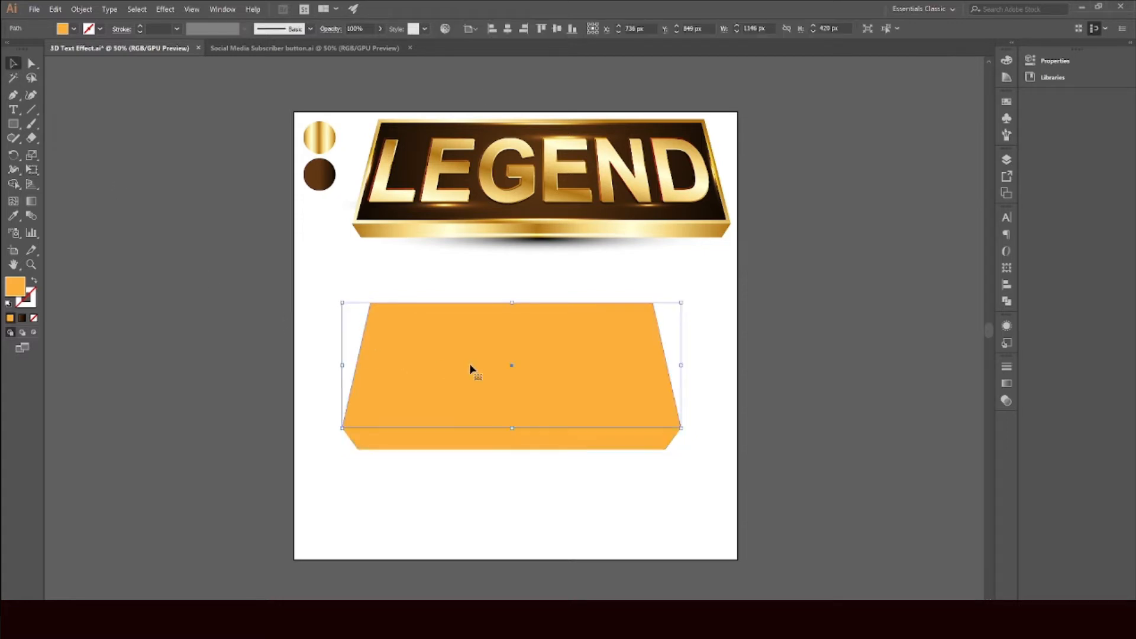
pyautogui.click(32, 64)
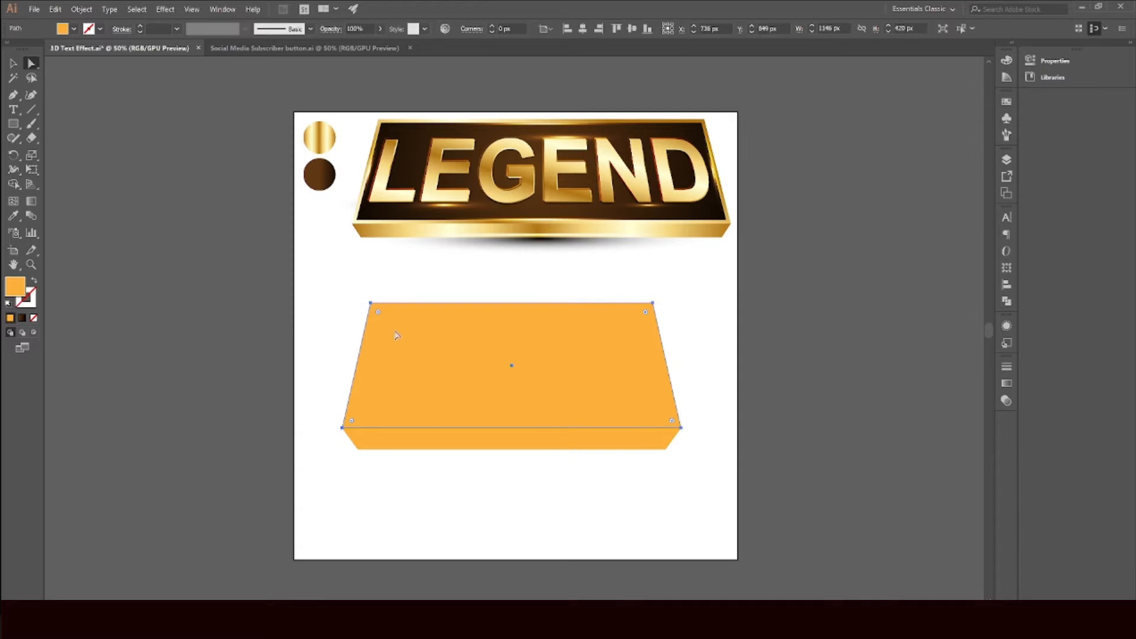
pyautogui.moveTo(330, 277); pyautogui.dragTo(651, 327)
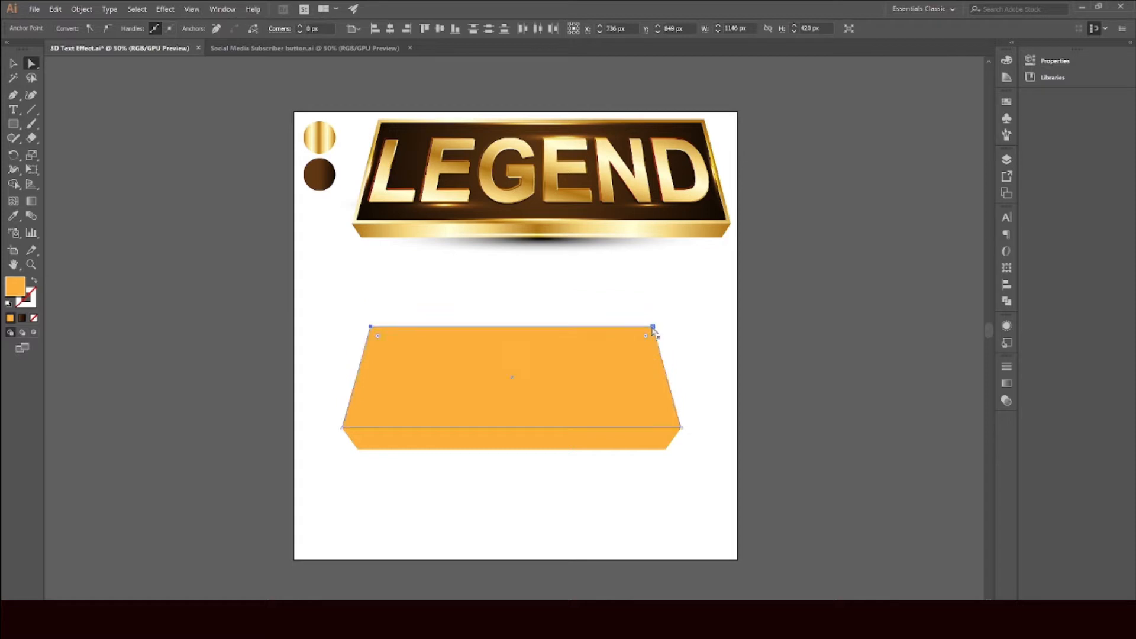
pyautogui.click(727, 366)
pyautogui.scroll(-1, 574, 360)
pyautogui.scroll(1, 574, 360)
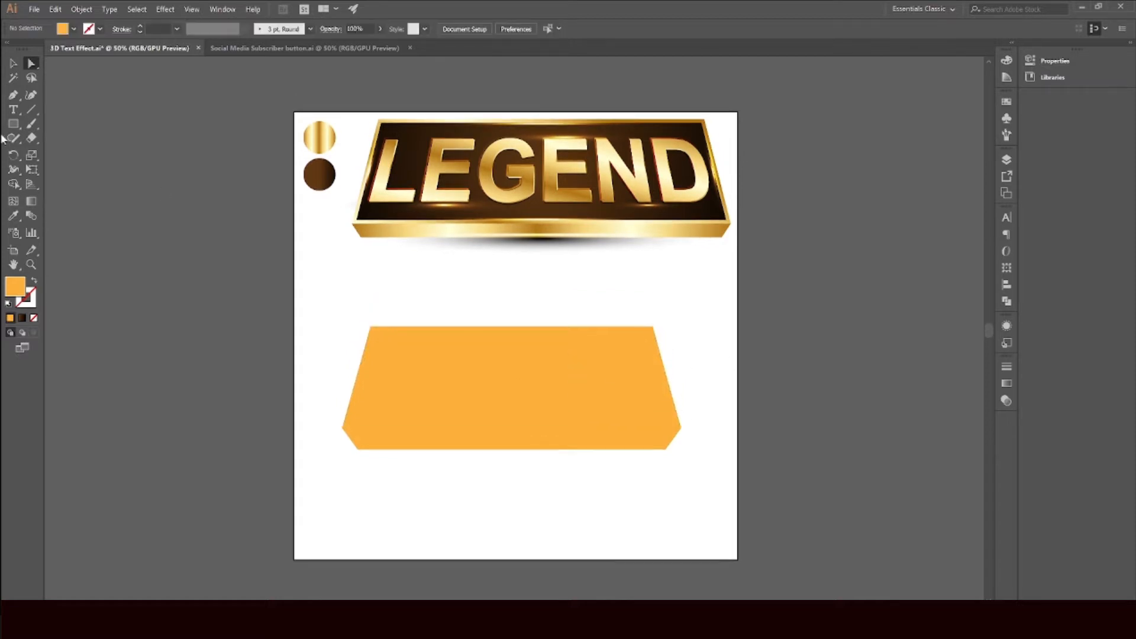
# Step: Apply the gold gradient from the sample circle to the thin strip with the Eyedropper
pyautogui.click(13, 63)
pyautogui.click(447, 406)
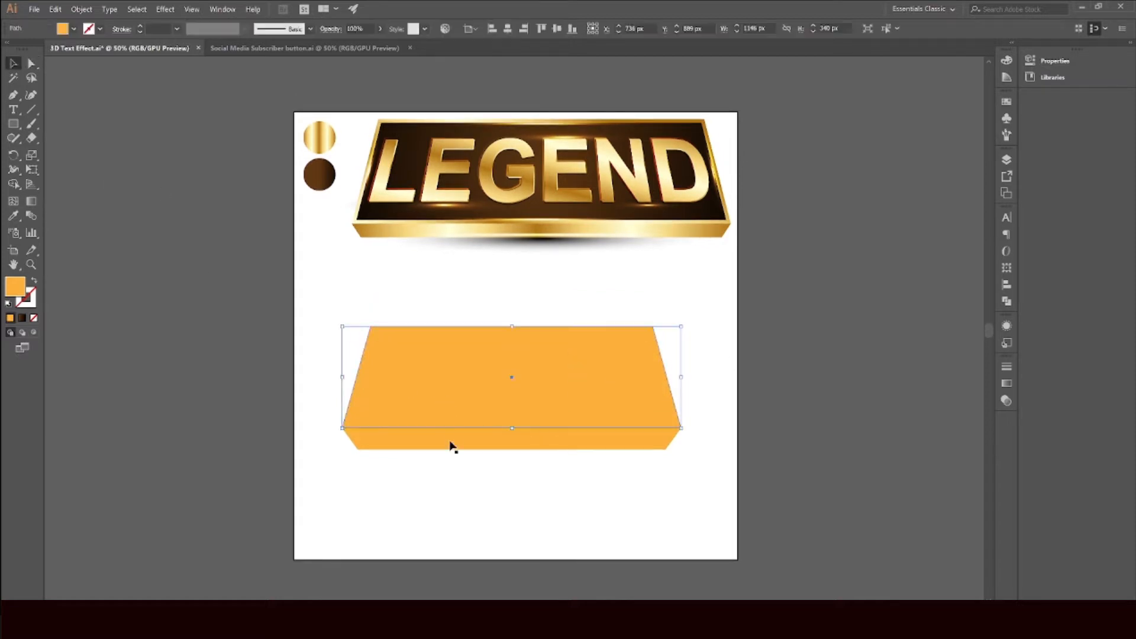
pyautogui.click(451, 444)
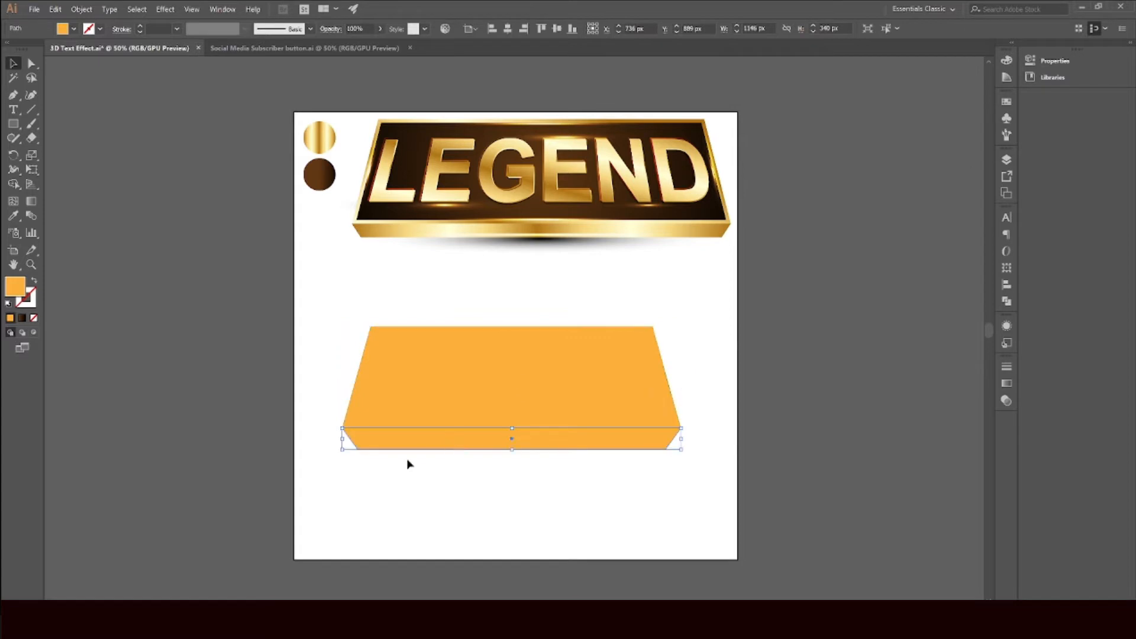
pyautogui.click(13, 216)
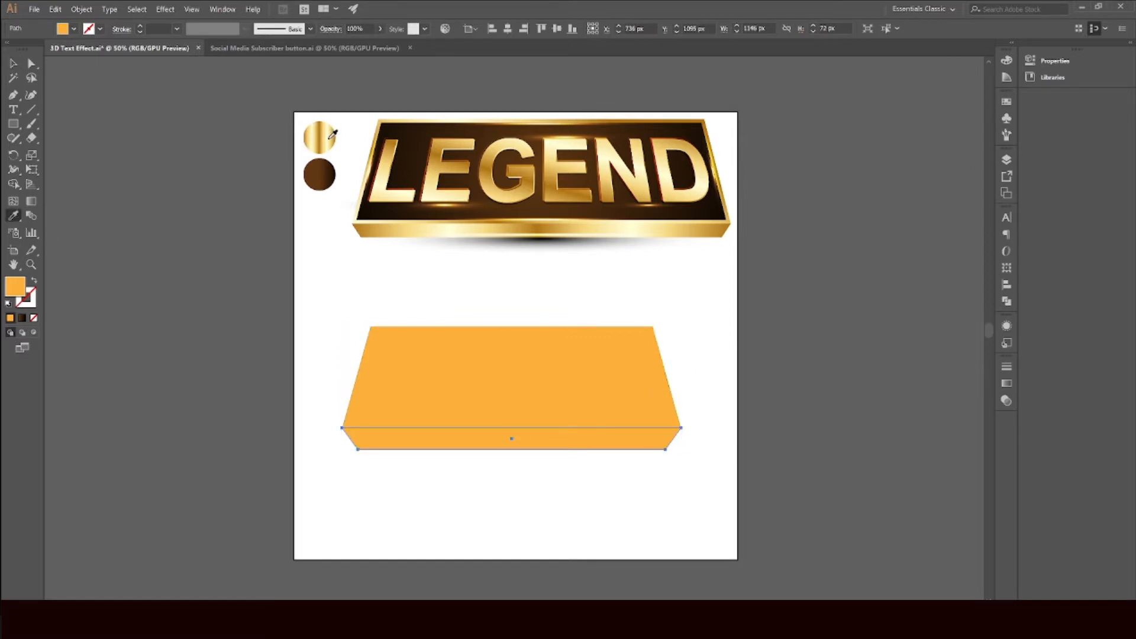
pyautogui.click(332, 134)
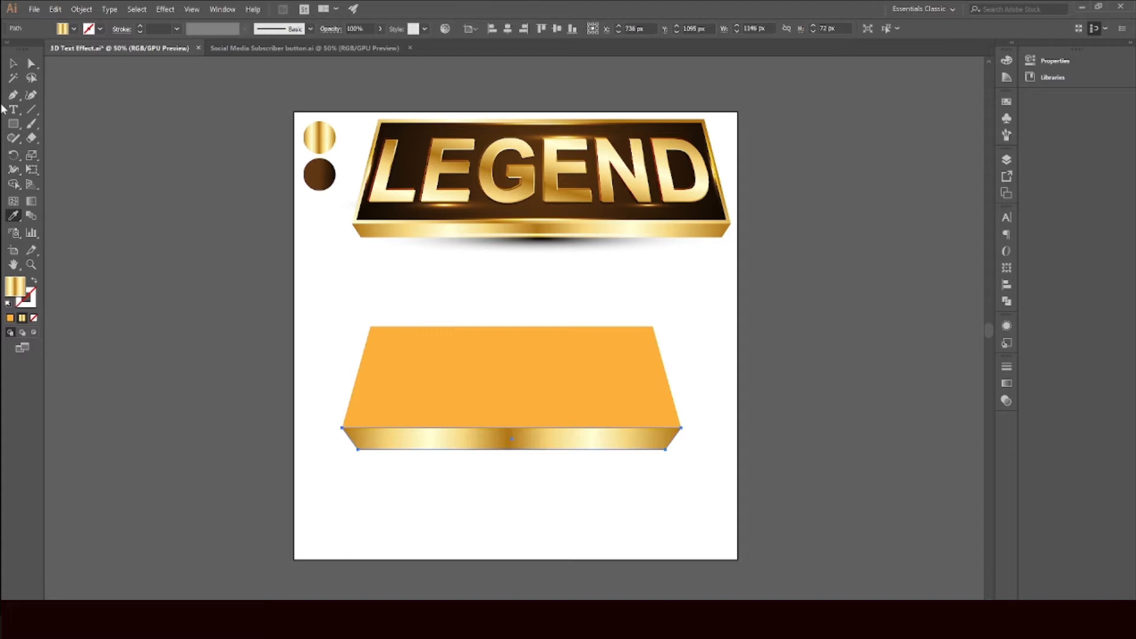
# Step: Stretch the strip's gradient horizontally across the full artboard width with the Gradient tool
pyautogui.click(13, 64)
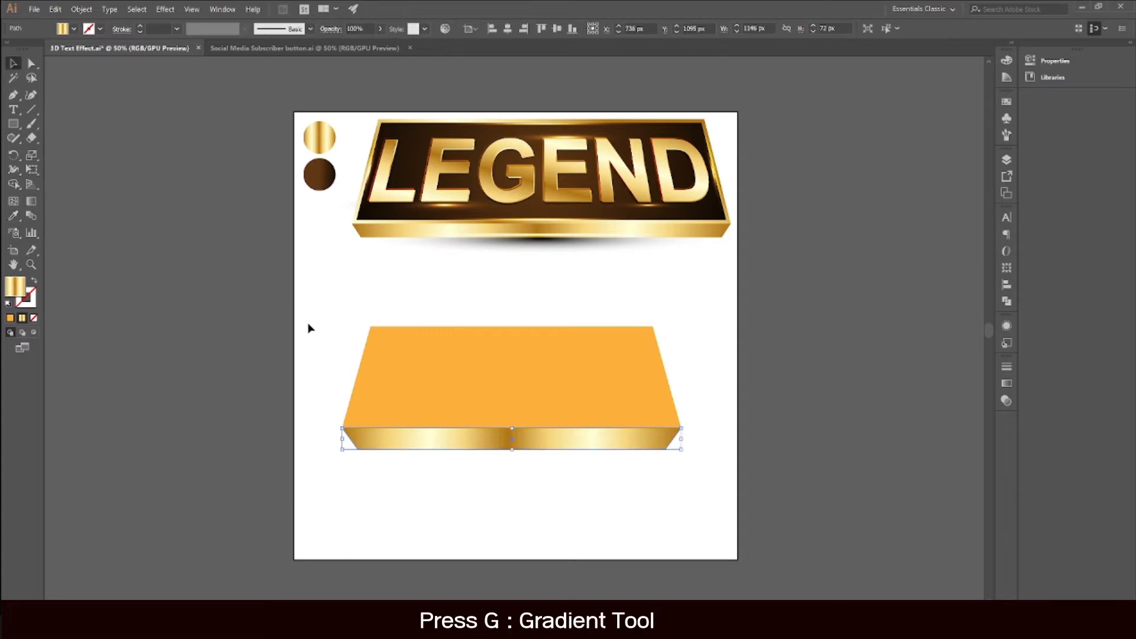
pyautogui.press('g')
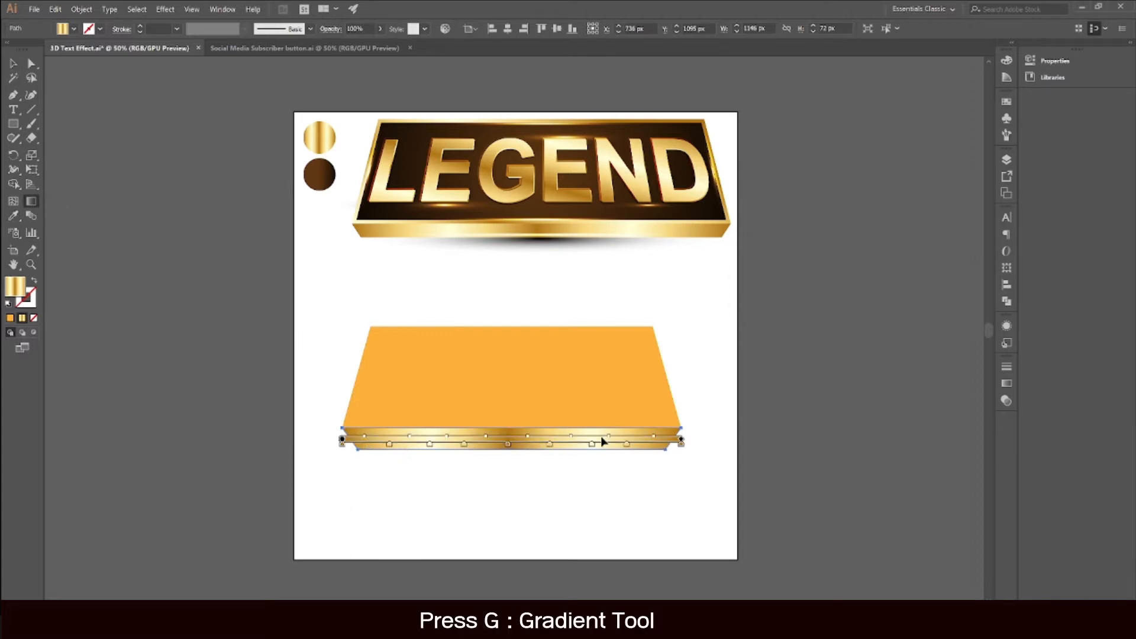
pyautogui.moveTo(293, 439); pyautogui.dragTo(737, 439)
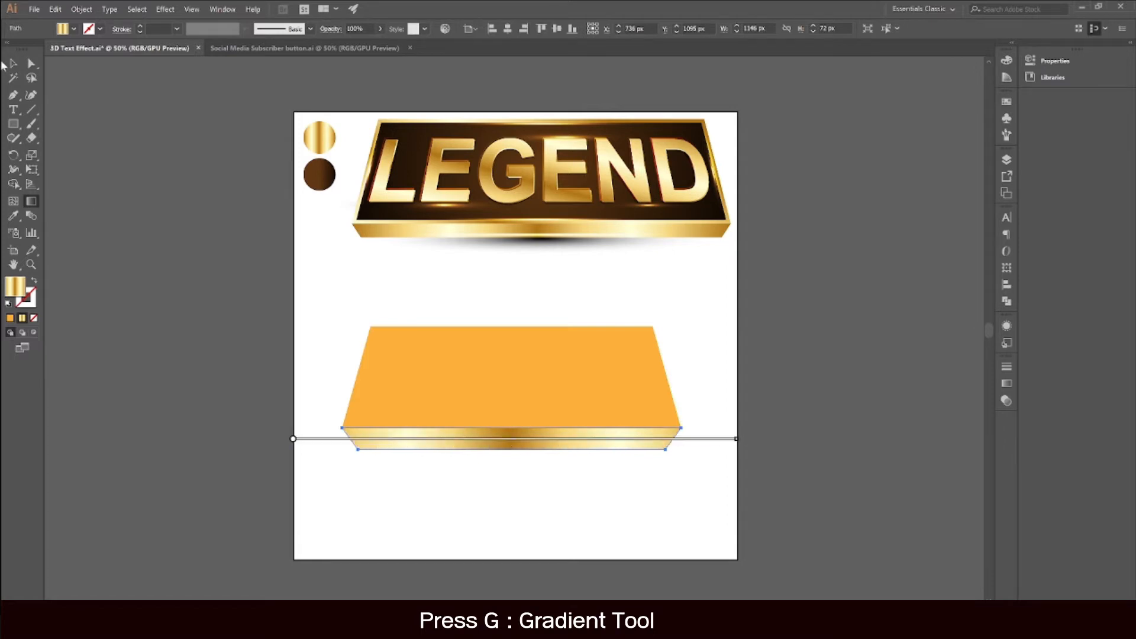
pyautogui.click(13, 63)
pyautogui.click(193, 208)
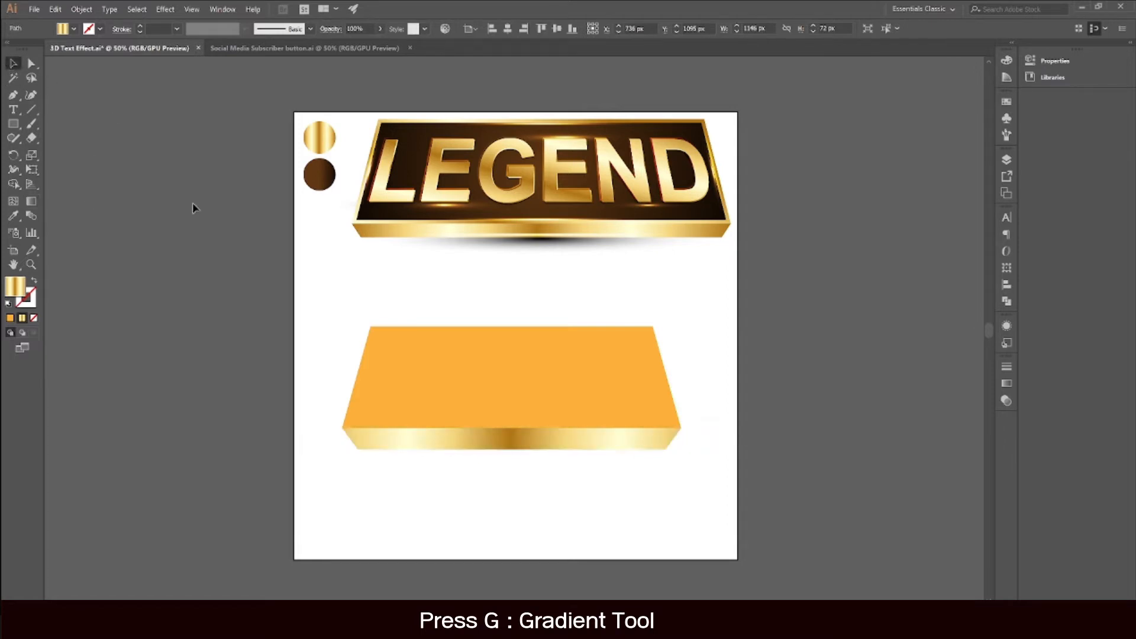
# Step: Create an inset copy of the trapezoid with Offset Path at -10 px using Miter joins
pyautogui.click(457, 409)
pyautogui.click(82, 9)
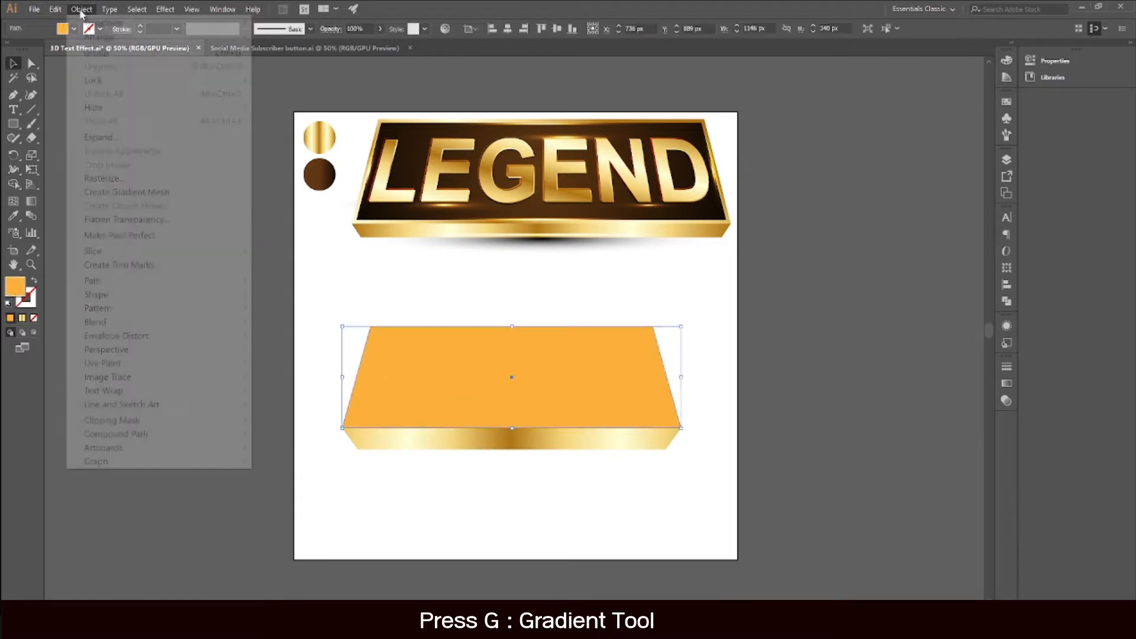
pyautogui.moveTo(185, 288)
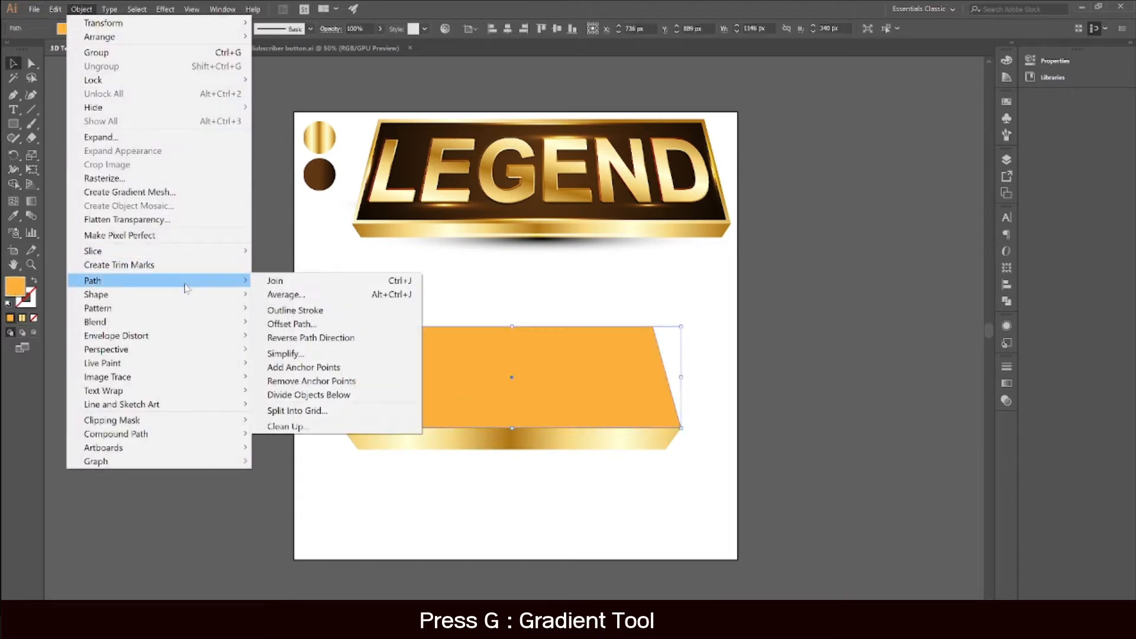
pyautogui.click(326, 329)
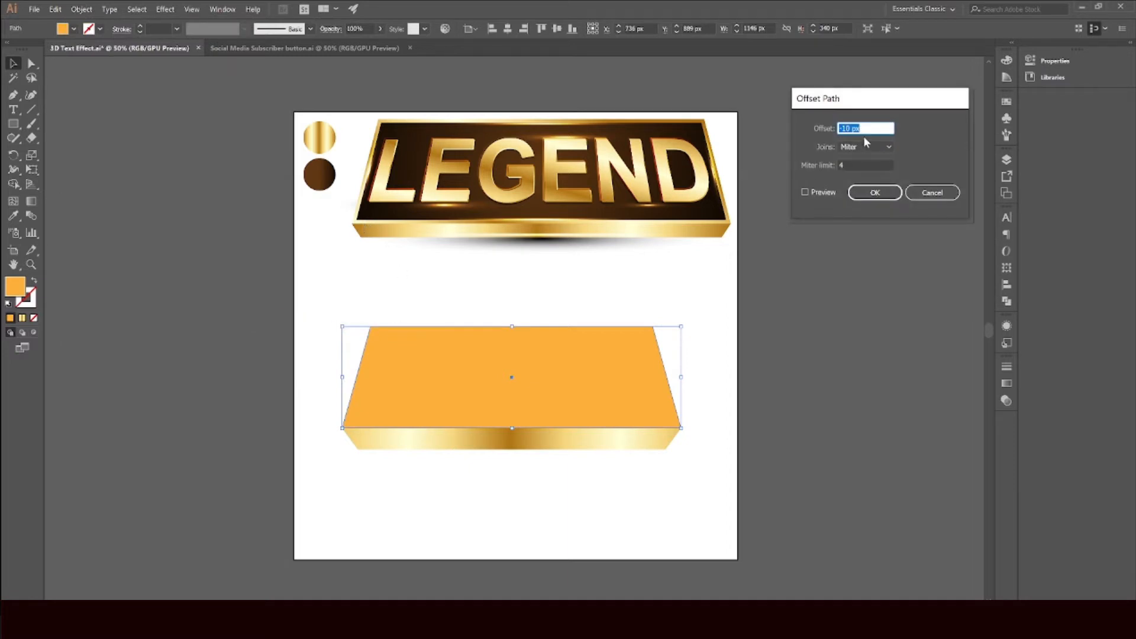
pyautogui.click(806, 193)
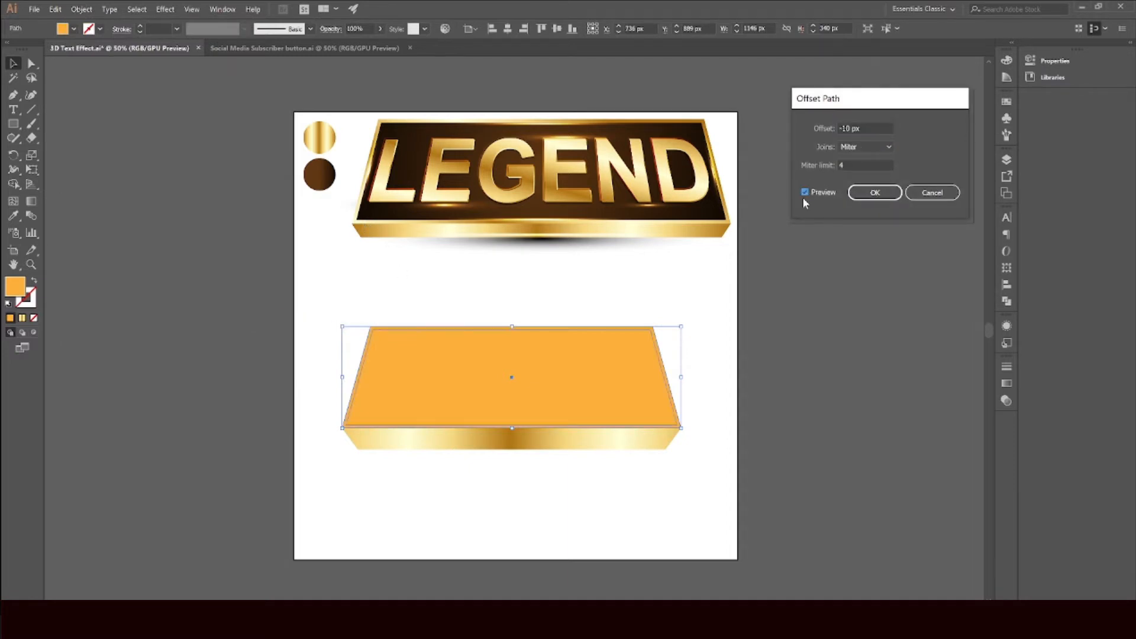
pyautogui.doubleClick(845, 127)
pyautogui.moveTo(871, 107); pyautogui.dragTo(794, 317)
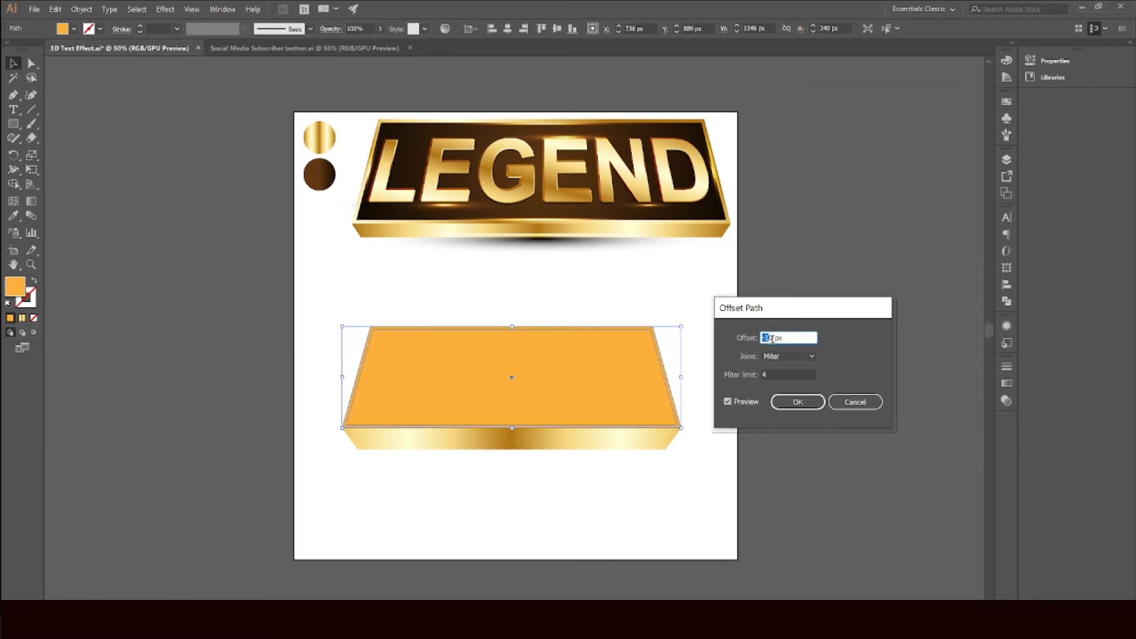
pyautogui.click(795, 374)
pyautogui.click(796, 401)
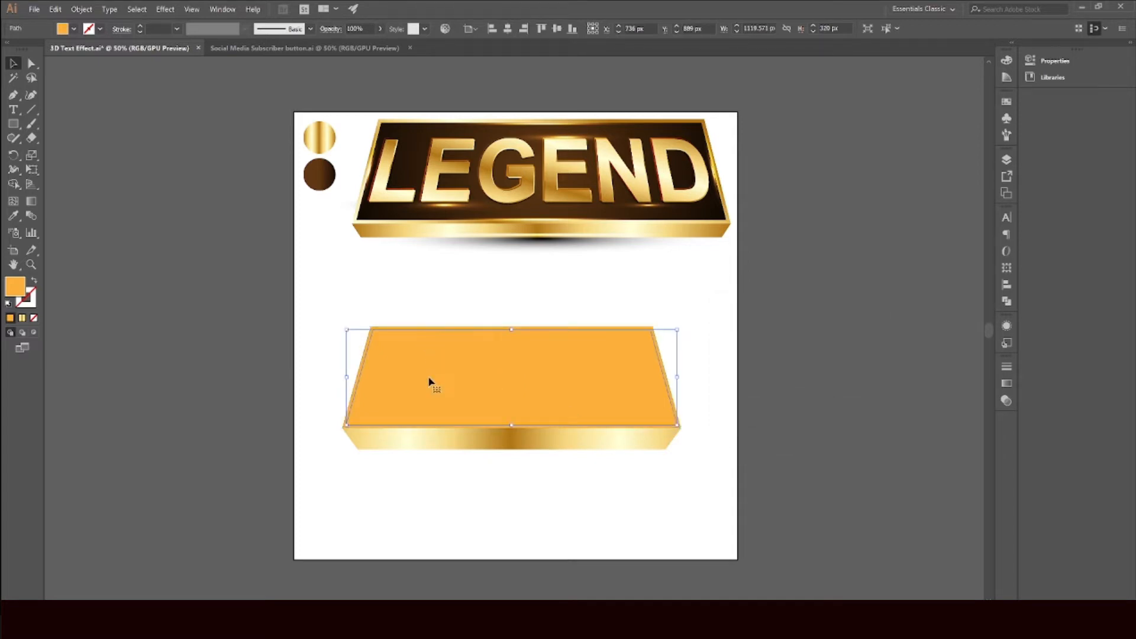
# Step: Fill the inset trapezoid with the brown sample circle's gradient using the Eyedropper, and switch the gradient type to Radial
pyautogui.click(13, 215)
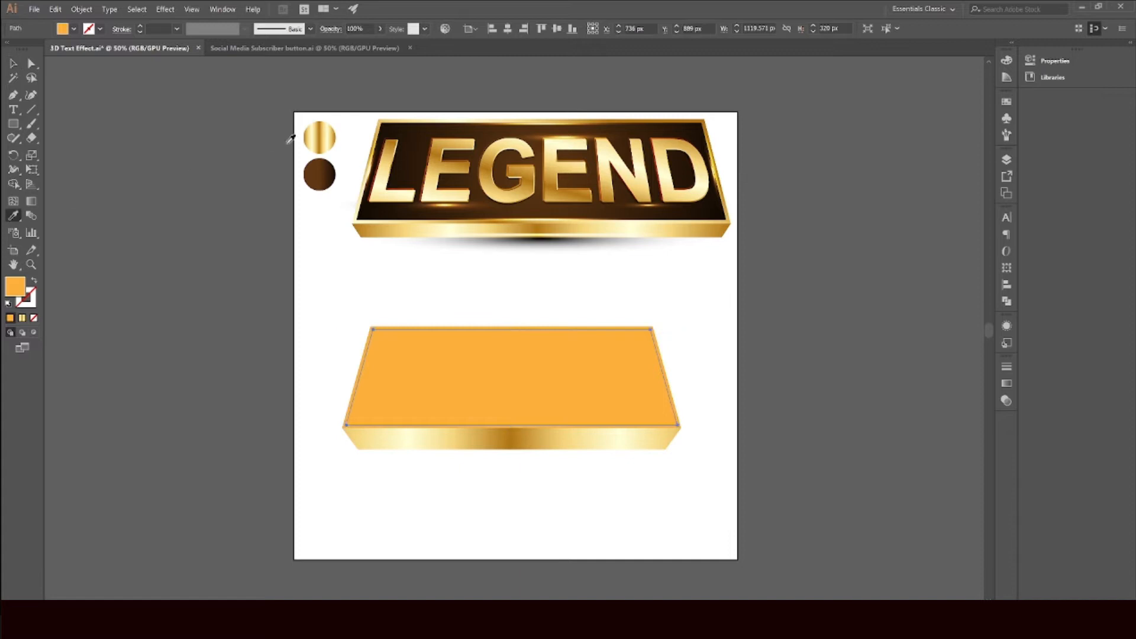
pyautogui.click(319, 170)
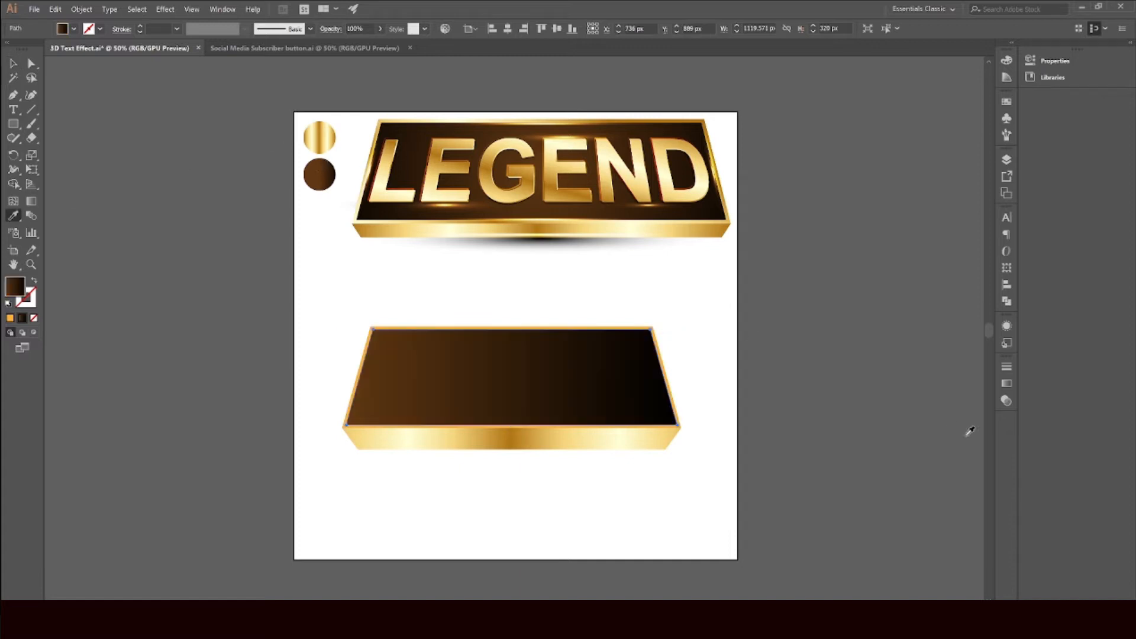
pyautogui.click(1006, 383)
pyautogui.click(946, 380)
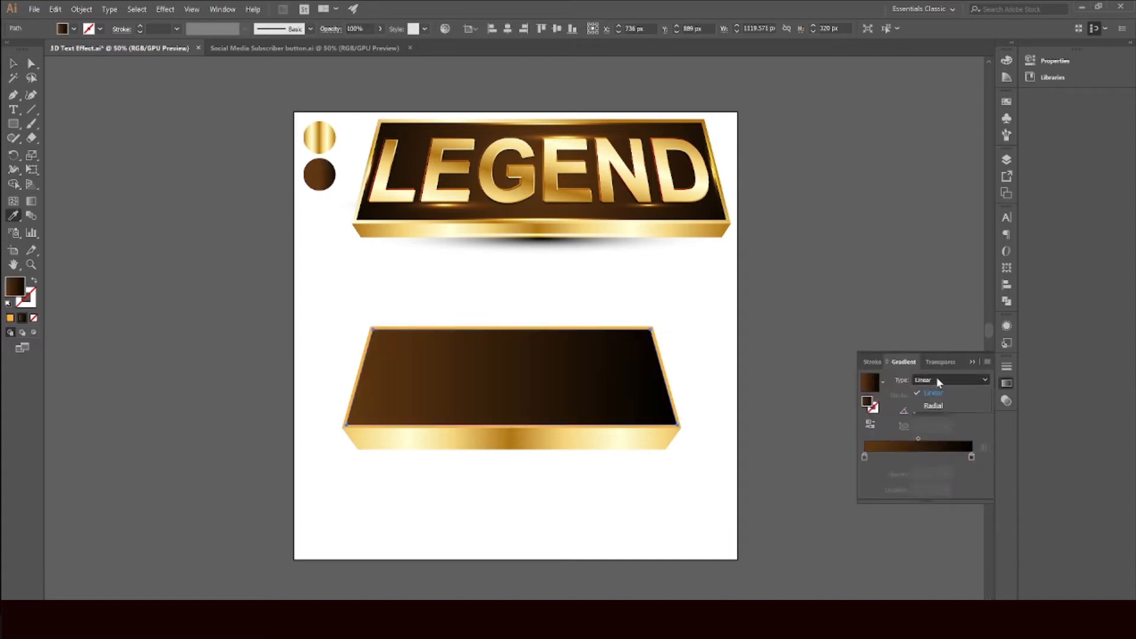
pyautogui.click(934, 405)
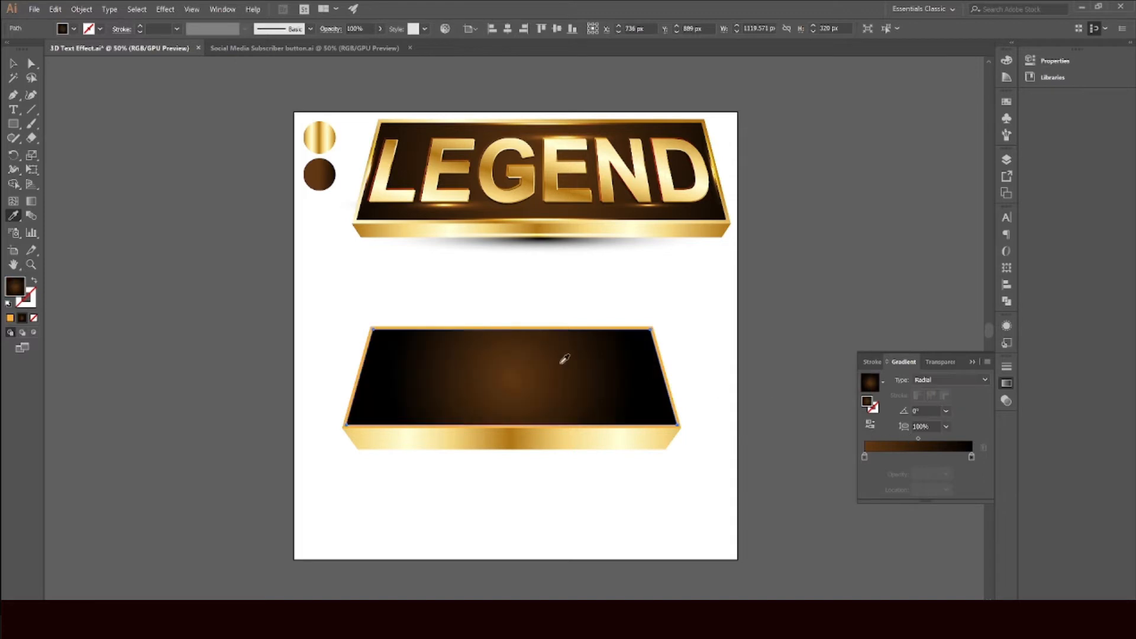
# Step: Enlarge the radial gradient across the inset trapezoid with the Gradient tool, then deselect
pyautogui.press('g')
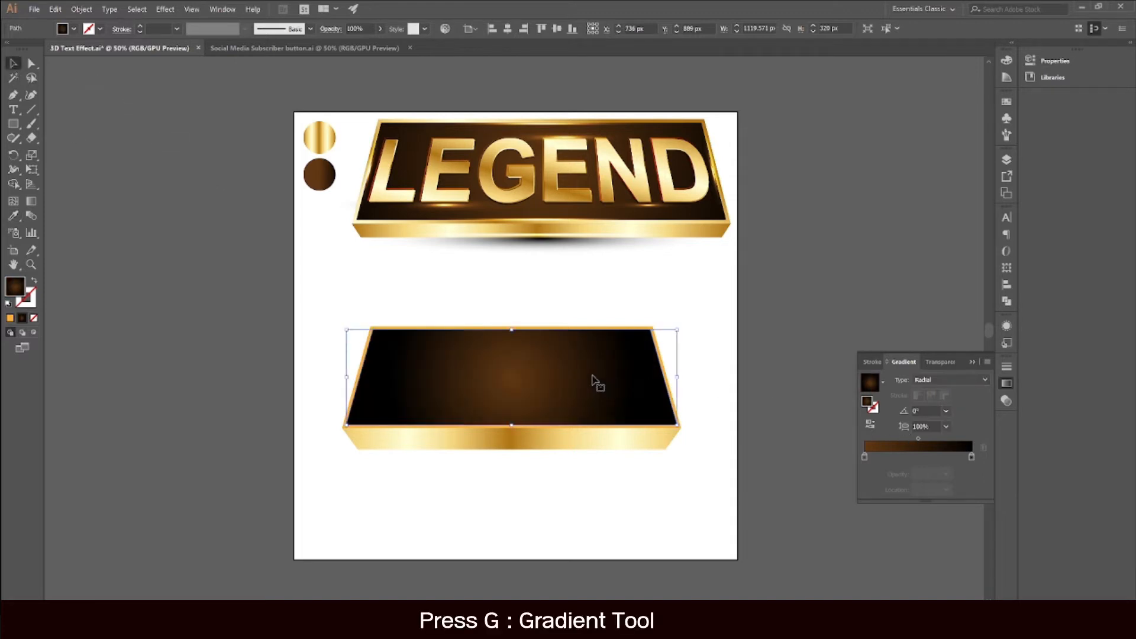
pyautogui.moveTo(634, 378); pyautogui.dragTo(779, 386)
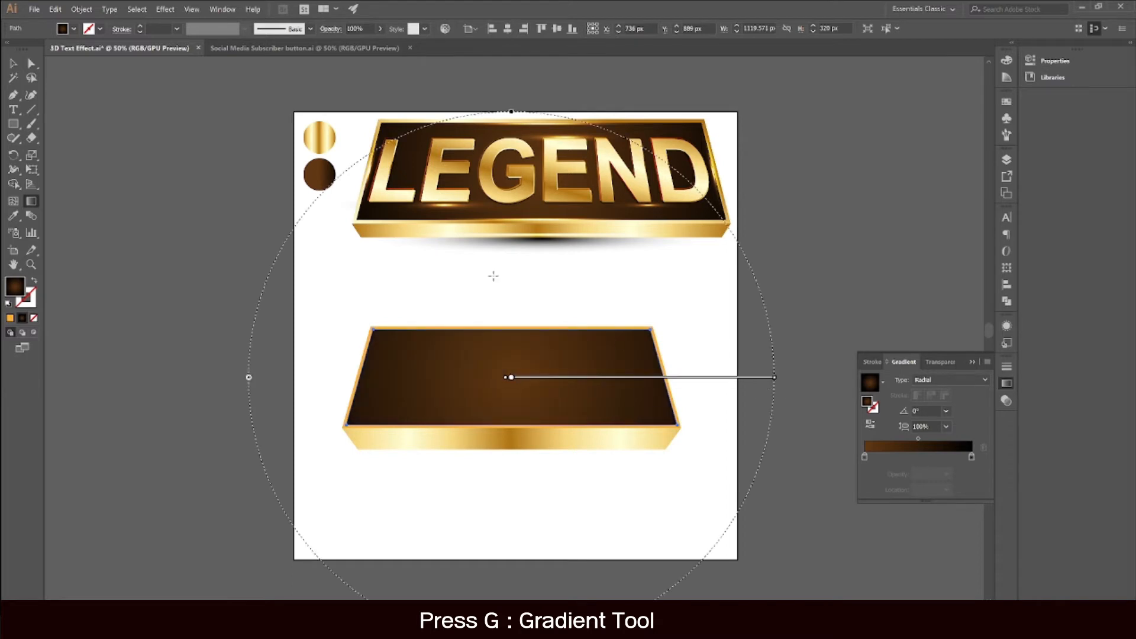
pyautogui.click(13, 63)
pyautogui.click(142, 142)
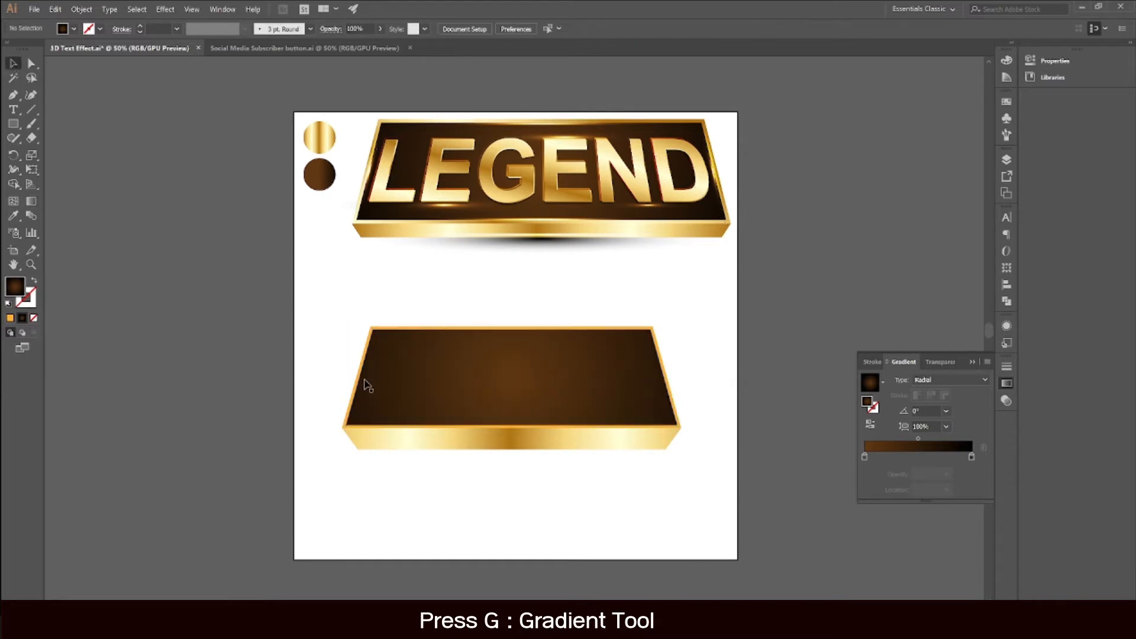
# Step: Apply the gold gradient from the front strip to the outer trapezoid with the Eyedropper
pyautogui.scroll(1, 355, 402)
pyautogui.click(349, 415)
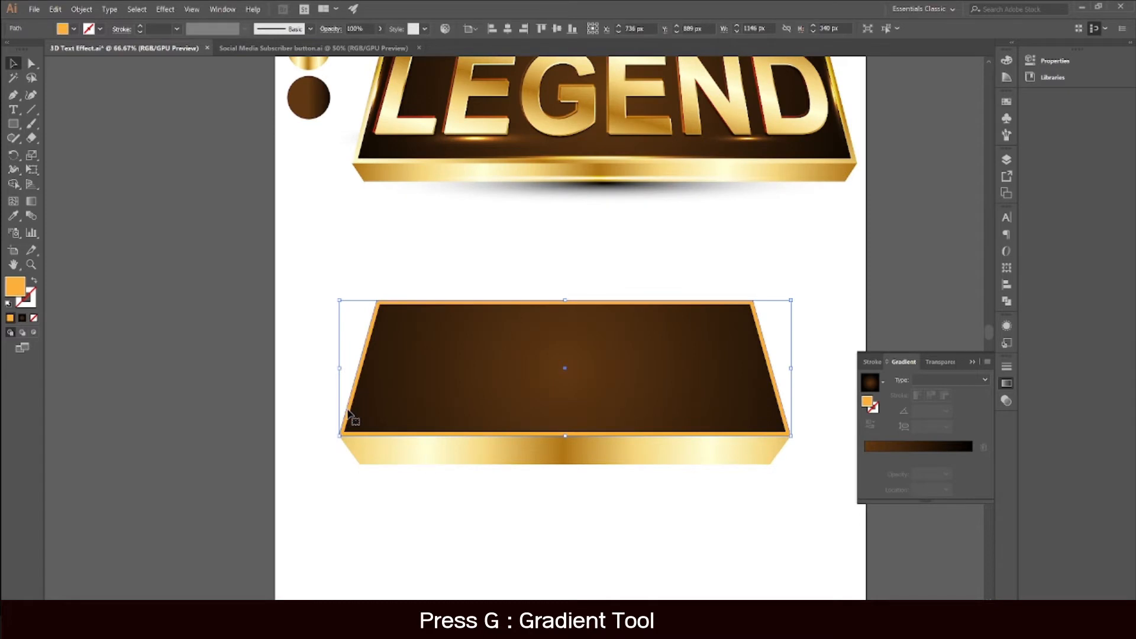
pyautogui.click(13, 215)
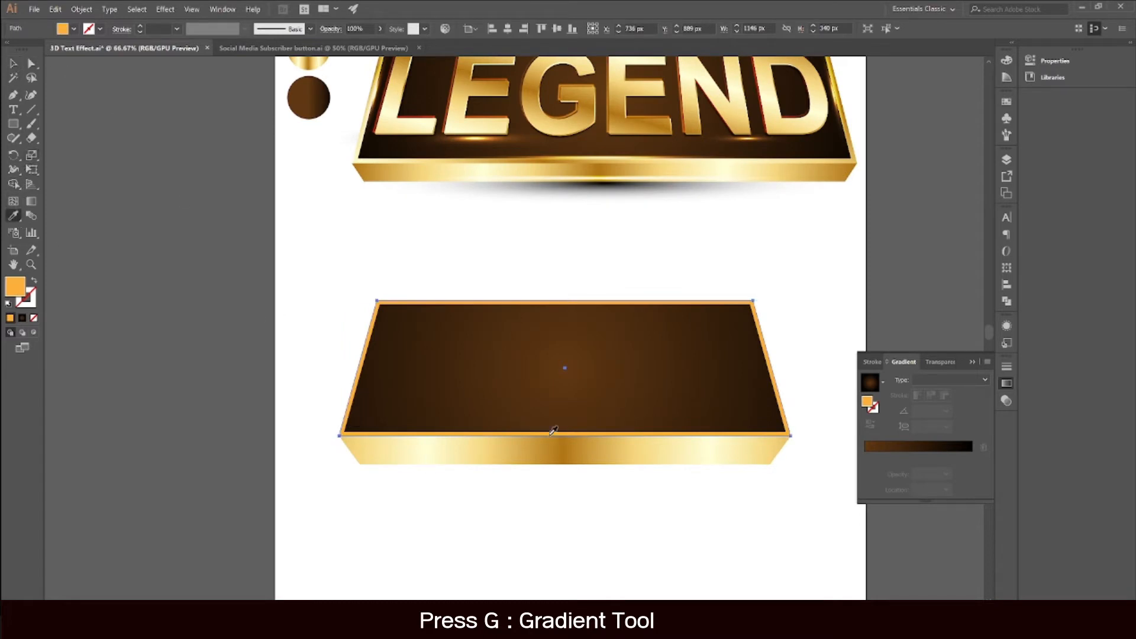
pyautogui.click(572, 450)
pyautogui.scroll(3, 551, 432)
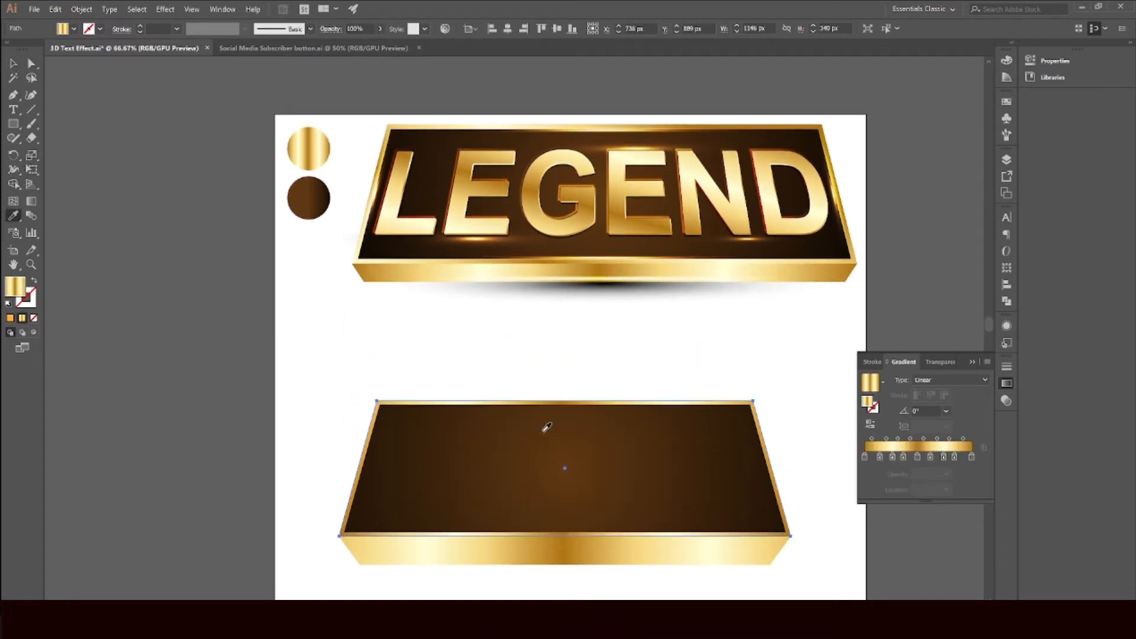
# Step: Redirect the outer trapezoid's gold gradient diagonally, at about -11°, with the Gradient tool, then deselect
pyautogui.click(13, 64)
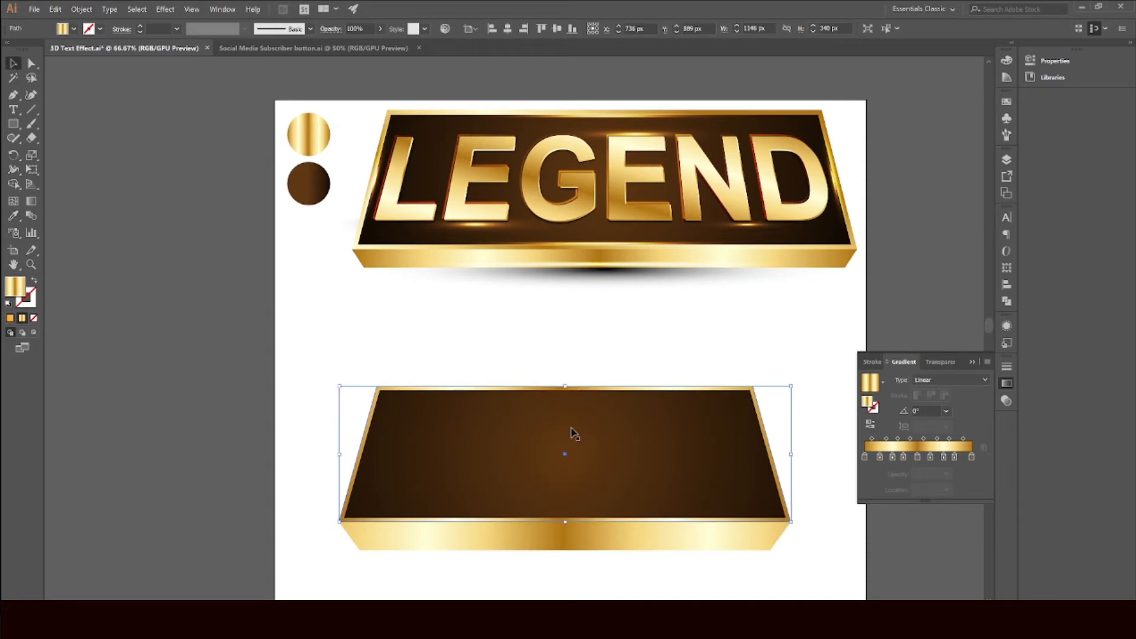
pyautogui.scroll(-2, 568, 426)
pyautogui.press('g')
pyautogui.moveTo(342, 294); pyautogui.dragTo(774, 551)
pyautogui.moveTo(496, 333)
pyautogui.mouseDown()
pyautogui.moveTo(528, 355)
pyautogui.moveTo(664, 588)
pyautogui.mouseUp()
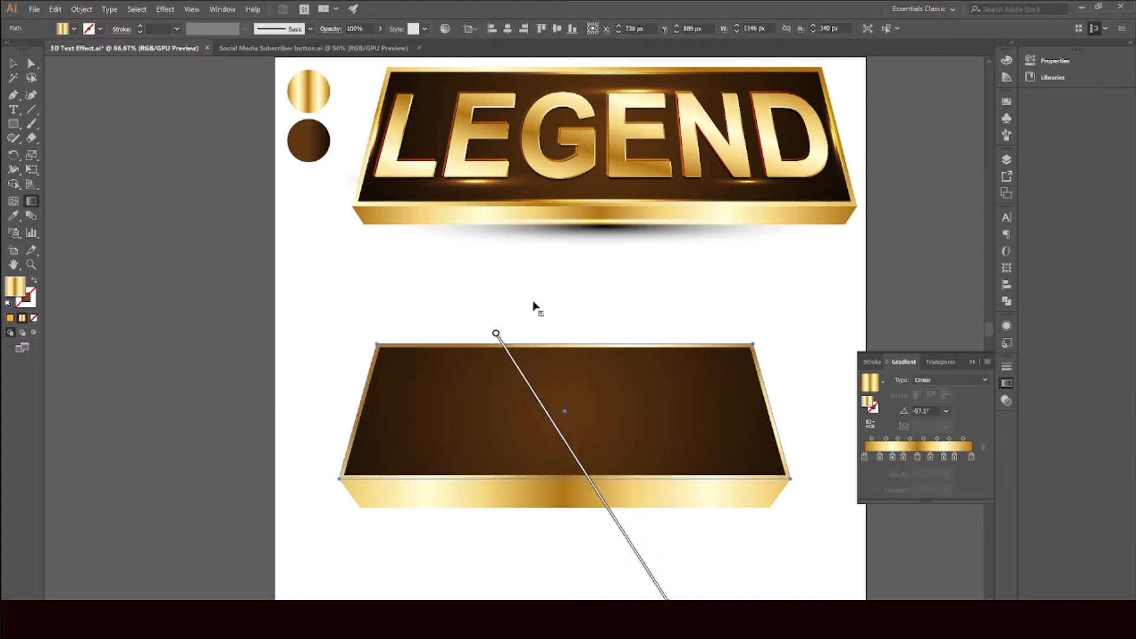
pyautogui.moveTo(507, 299)
pyautogui.mouseDown()
pyautogui.moveTo(608, 508)
pyautogui.moveTo(584, 522)
pyautogui.mouseUp()
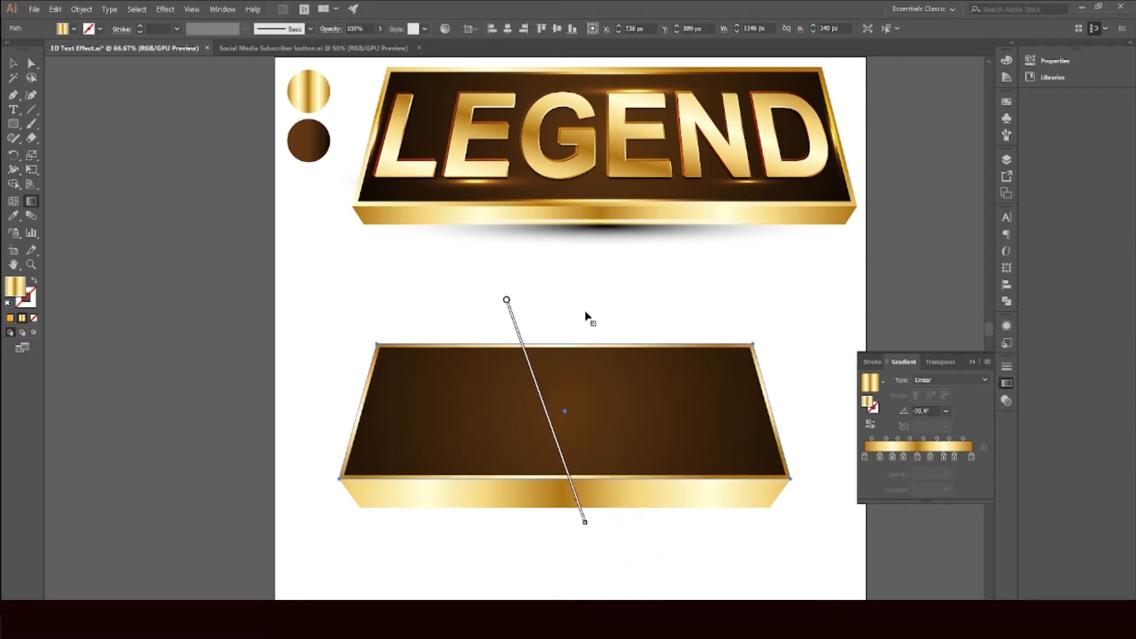
pyautogui.moveTo(509, 370); pyautogui.dragTo(719, 597)
pyautogui.moveTo(357, 295)
pyautogui.mouseDown()
pyautogui.moveTo(346, 317)
pyautogui.moveTo(736, 563)
pyautogui.moveTo(744, 543)
pyautogui.mouseUp()
pyautogui.press('v')
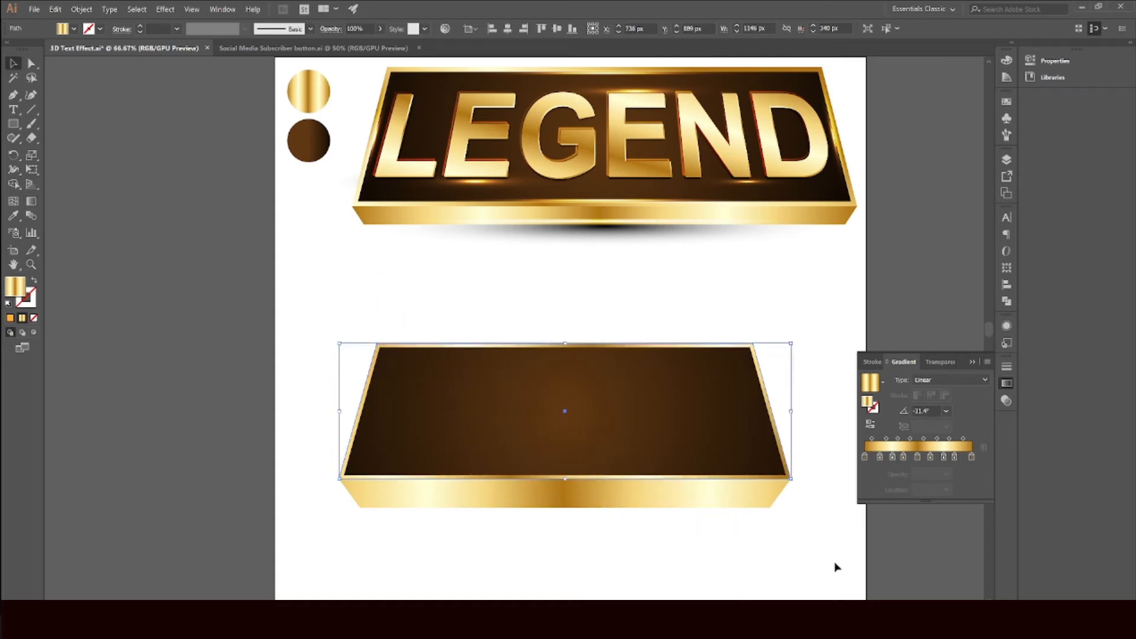
pyautogui.click(839, 566)
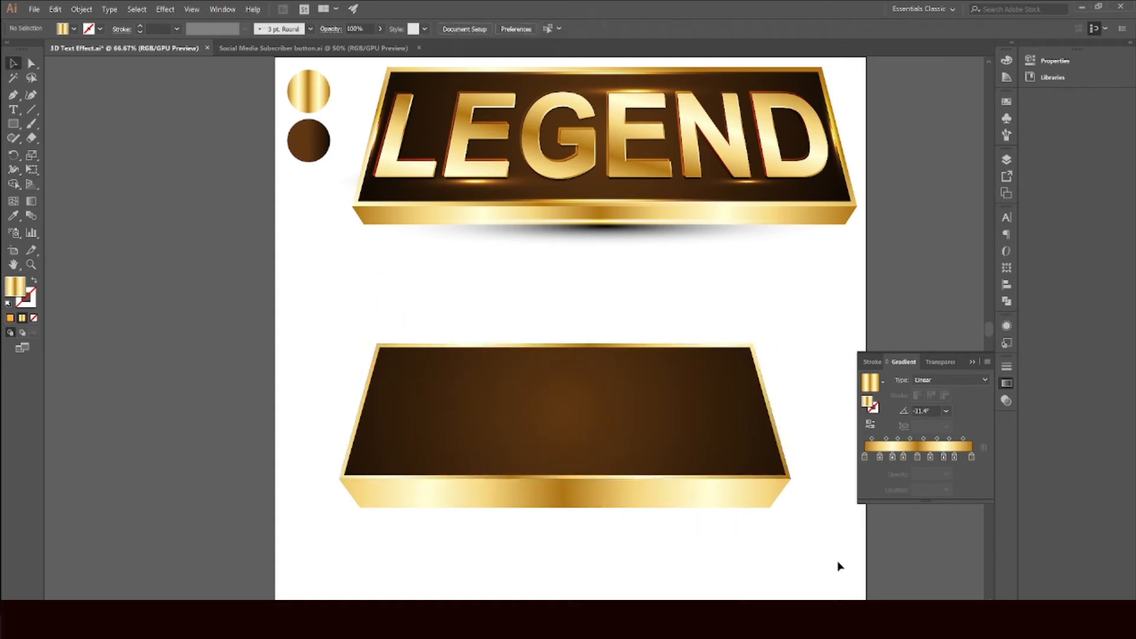
# Step: Select all parts of the lower banner and group them
pyautogui.click(958, 367)
pyautogui.scroll(2, 904, 388)
pyautogui.scroll(-3, 747, 408)
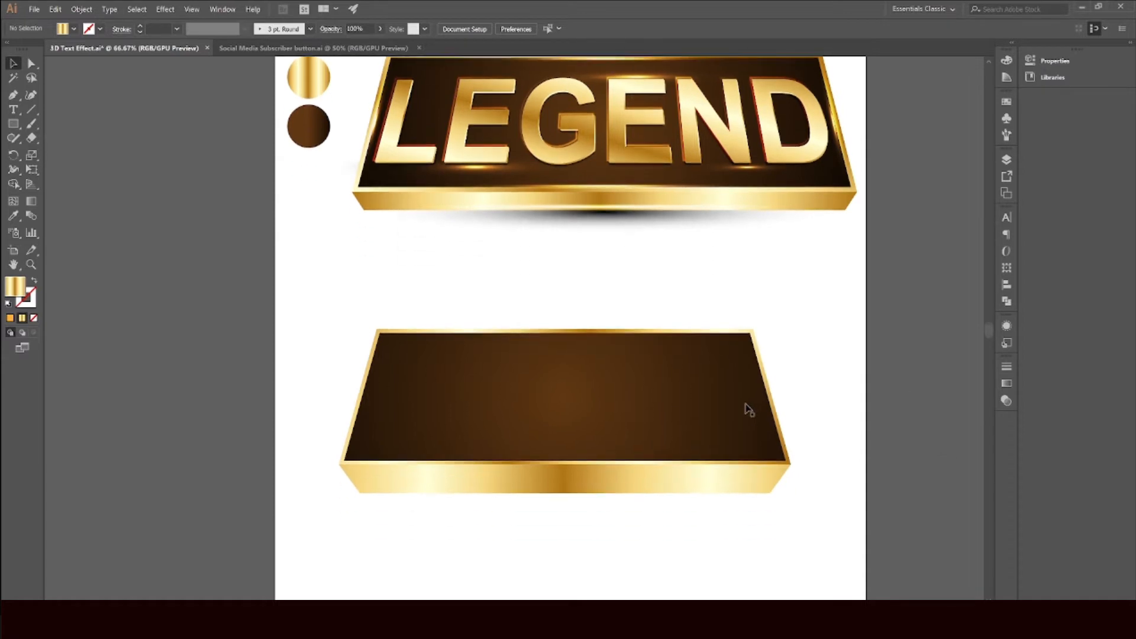
pyautogui.scroll(1, 721, 420)
pyautogui.moveTo(782, 406); pyautogui.dragTo(711, 396)
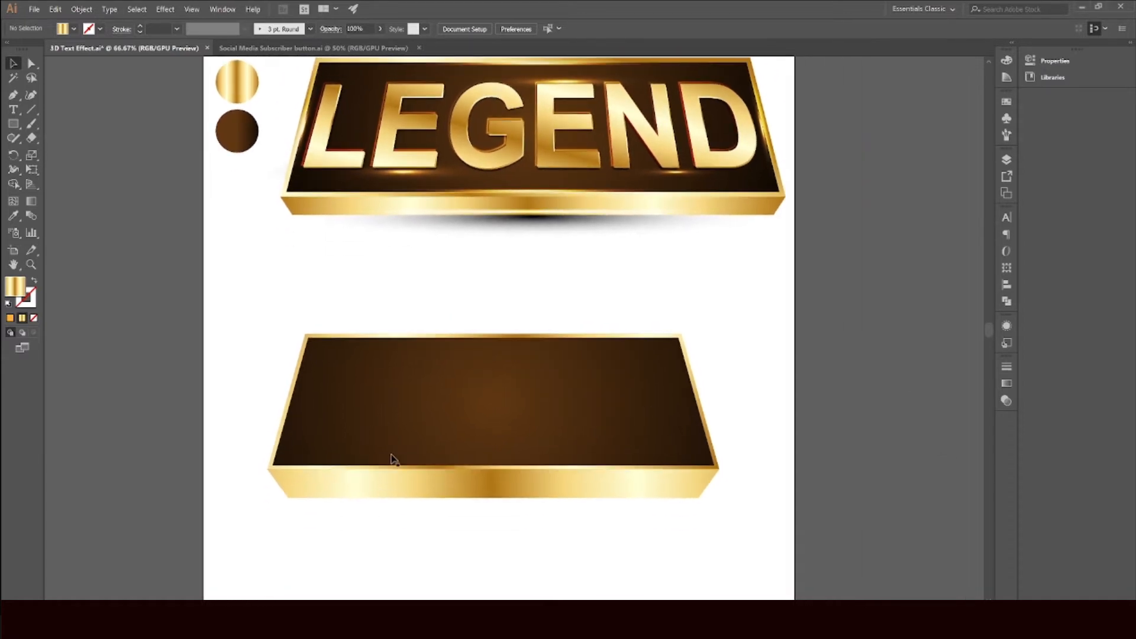
pyautogui.scroll(1, 343, 537)
pyautogui.moveTo(239, 382); pyautogui.dragTo(805, 556)
pyautogui.rightClick(303, 479)
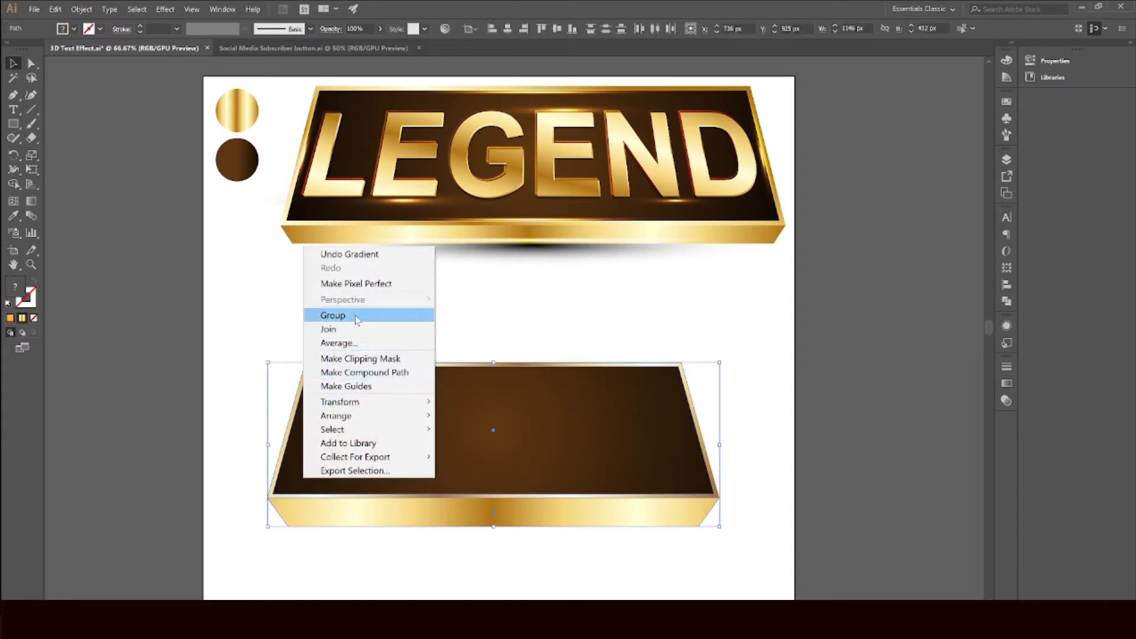
pyautogui.click(406, 316)
pyautogui.click(407, 320)
pyautogui.scroll(1, 523, 407)
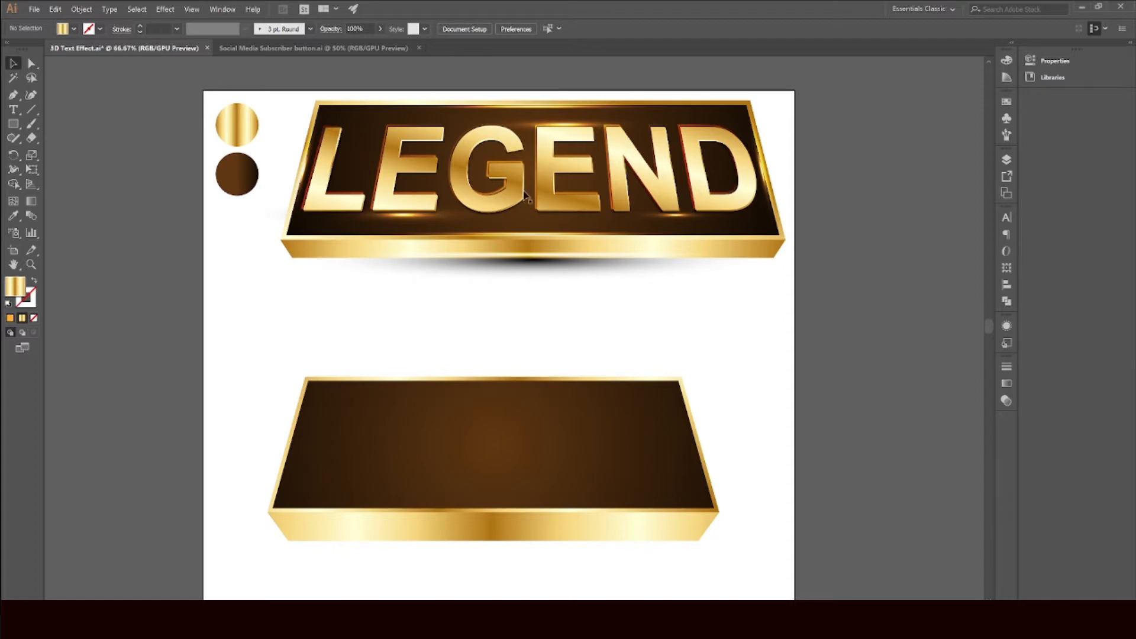
# Step: Add point text reading LEGEND in Arial Bold above the lower banner
pyautogui.click(13, 109)
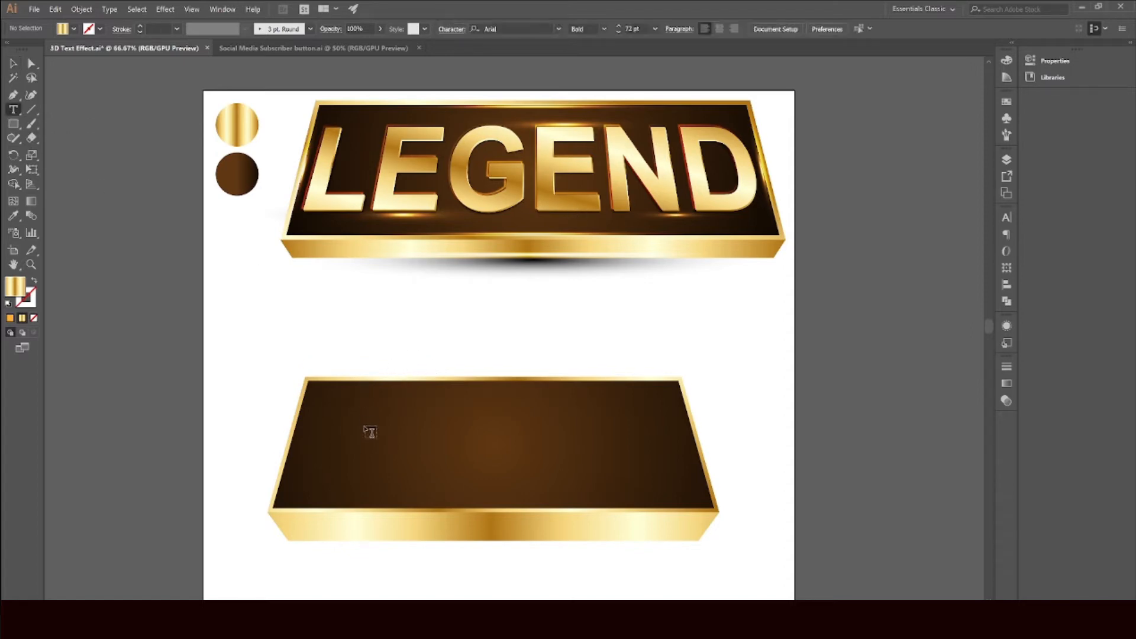
pyautogui.click(348, 330)
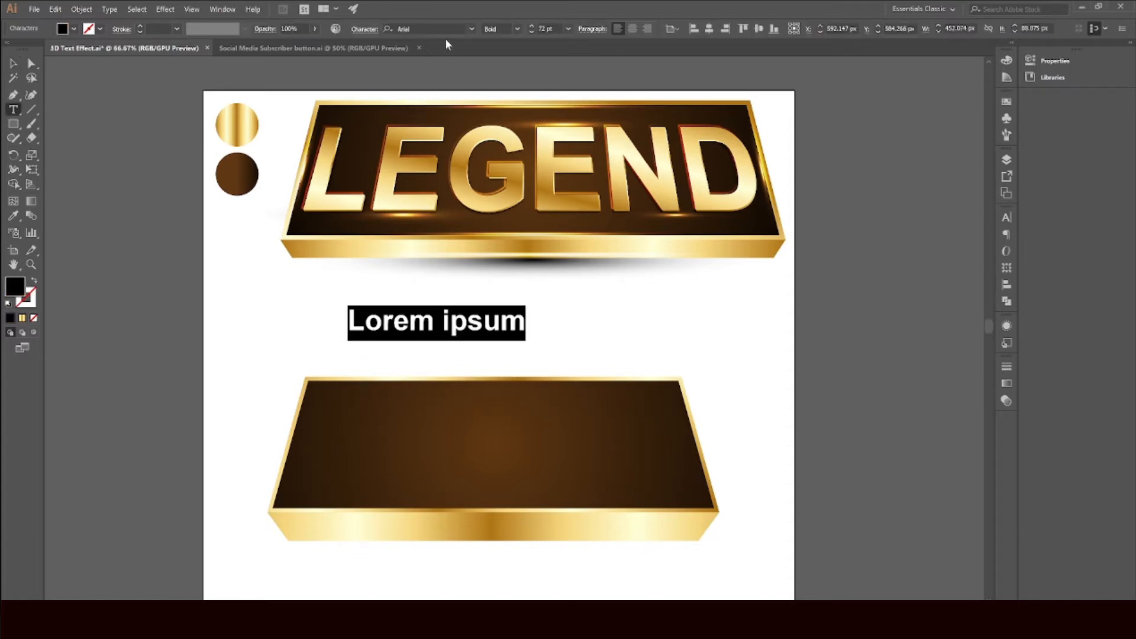
pyautogui.click(388, 29)
pyautogui.click(505, 27)
pyautogui.click(421, 329)
pyautogui.hotkey('ctrl', 'a')
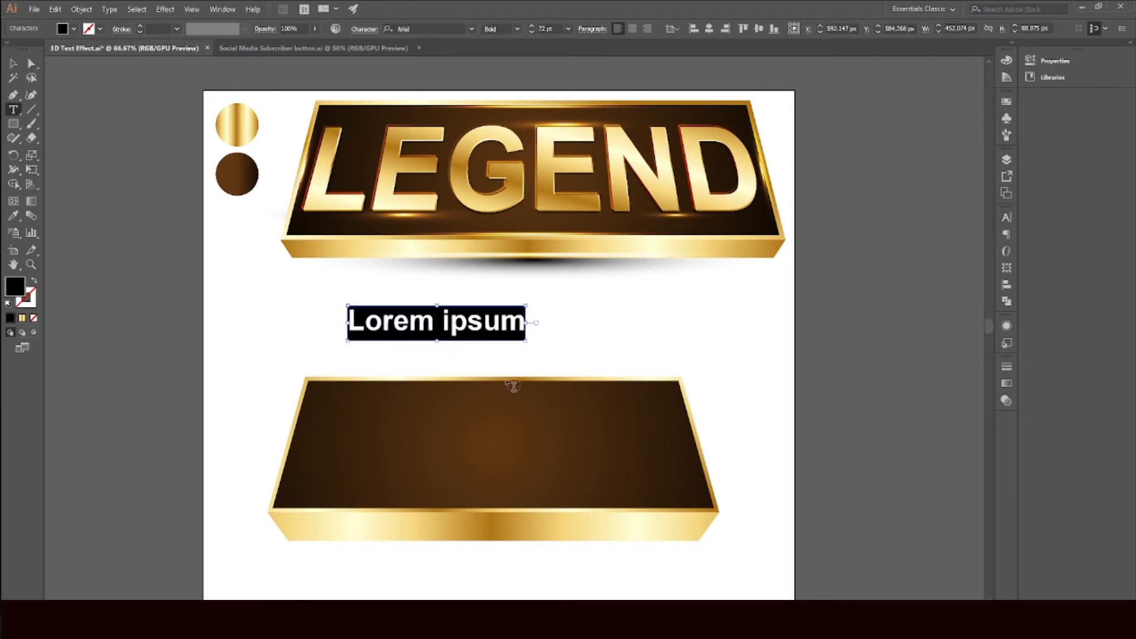
pyautogui.write('LE')
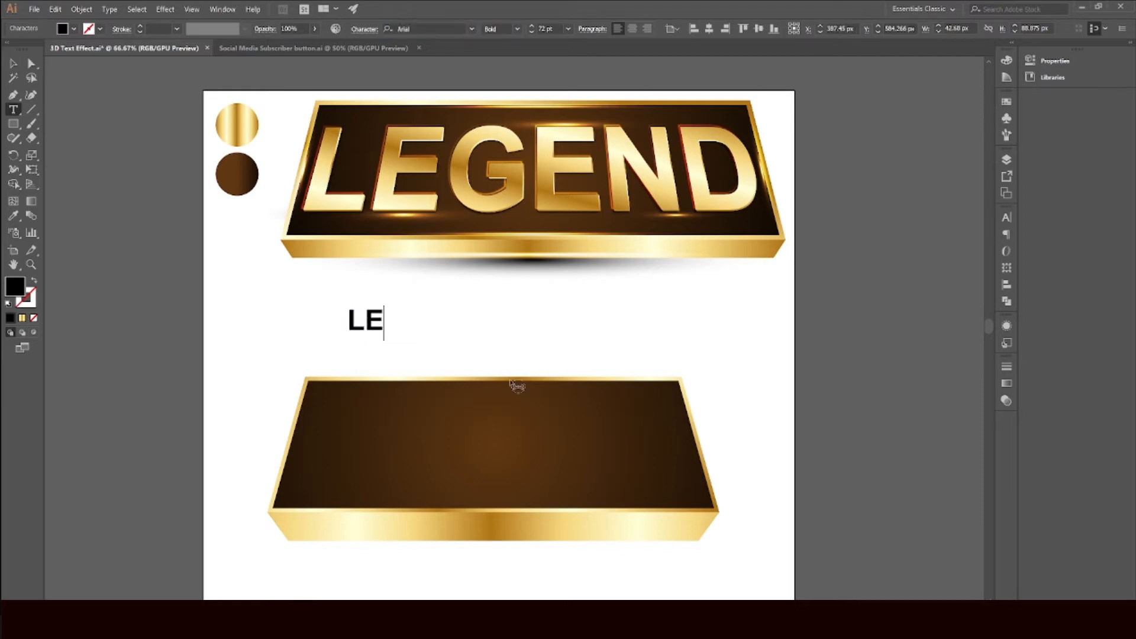
pyautogui.write('GEND')
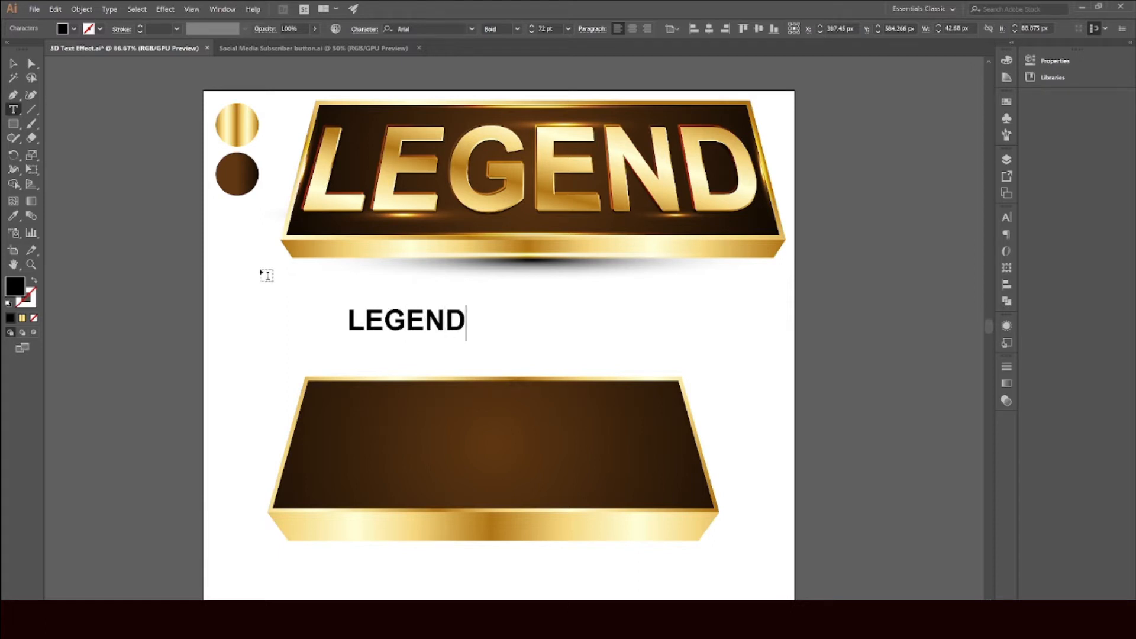
# Step: Move the LEGEND text onto the banner's brown face and scale it to span most of its width
pyautogui.click(13, 64)
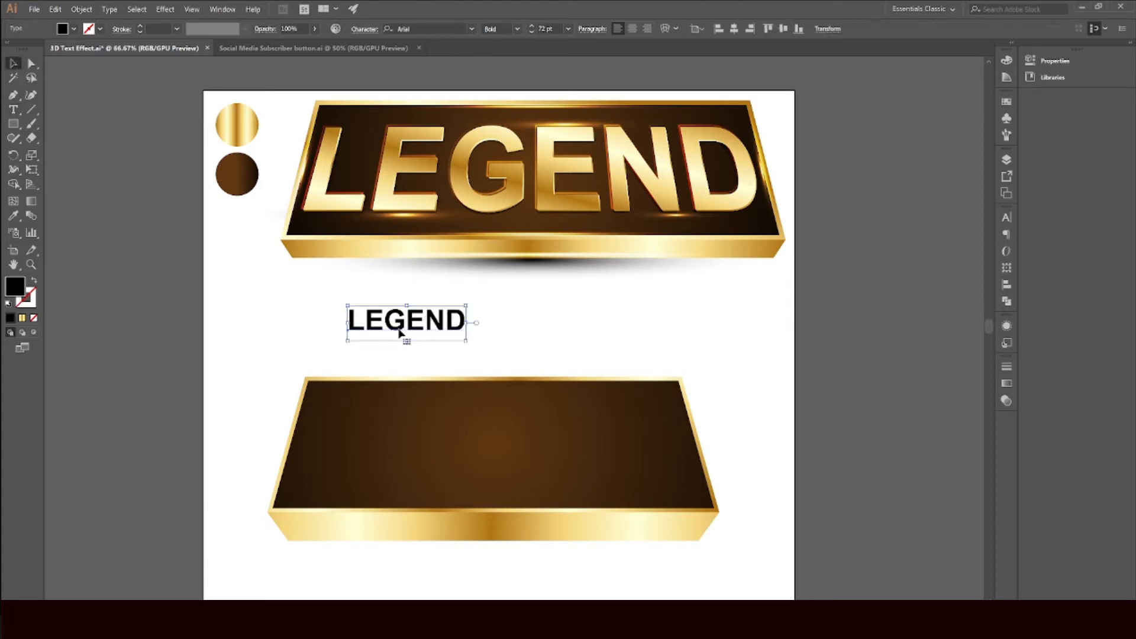
pyautogui.moveTo(400, 333); pyautogui.dragTo(364, 427)
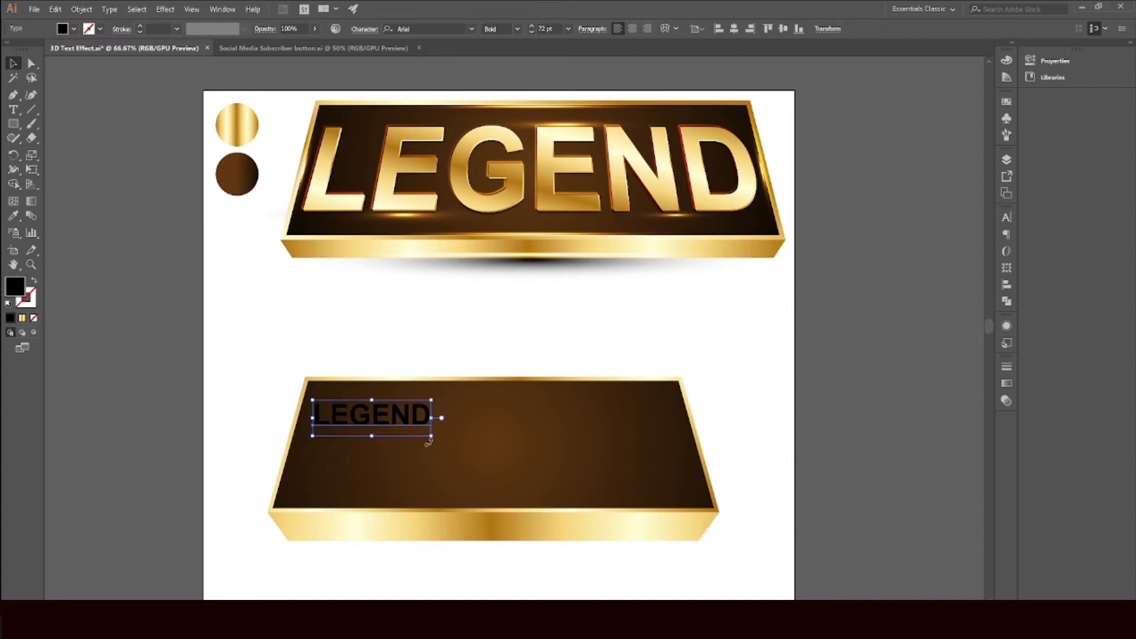
pyautogui.moveTo(430, 439); pyautogui.dragTo(686, 564)
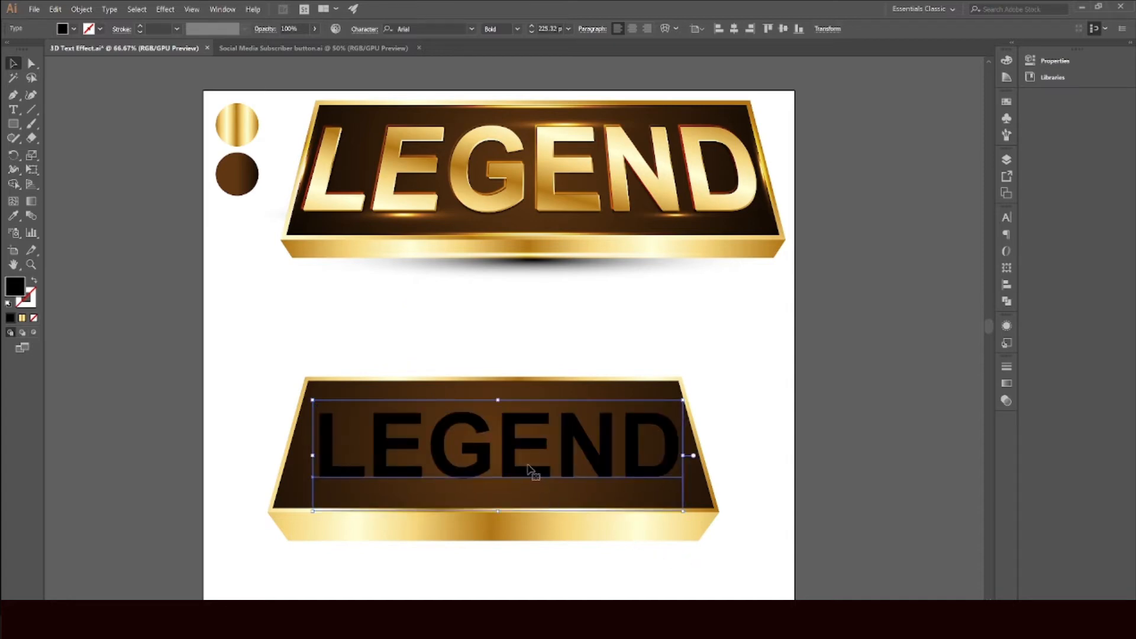
pyautogui.moveTo(537, 472); pyautogui.dragTo(520, 465)
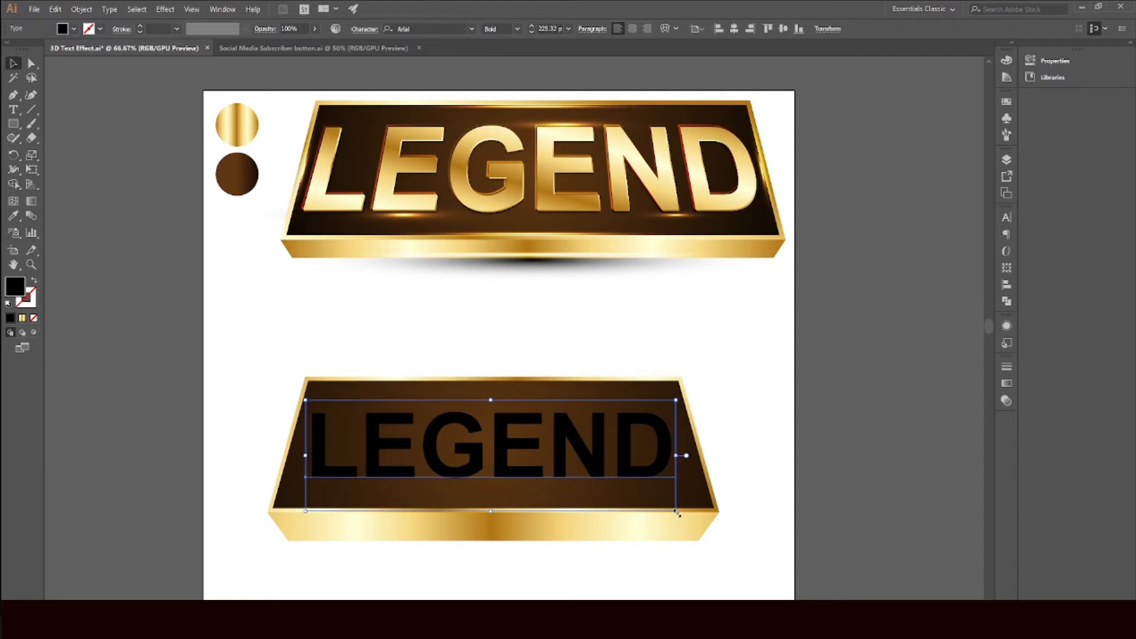
pyautogui.moveTo(677, 513); pyautogui.dragTo(687, 514)
pyautogui.moveTo(672, 471); pyautogui.dragTo(665, 469)
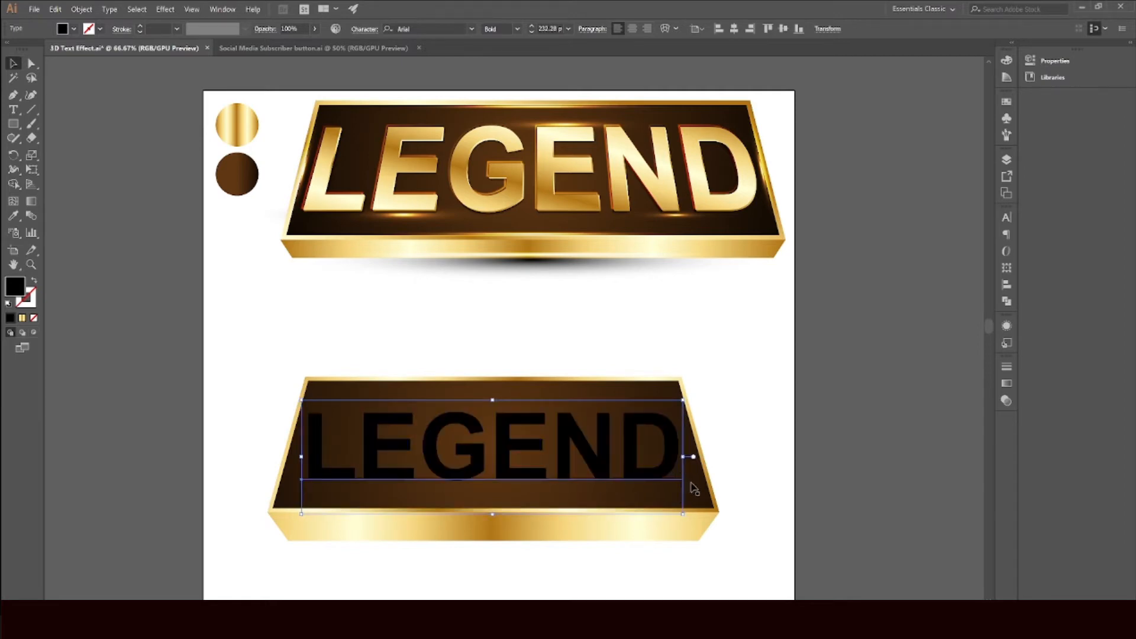
# Step: Set the text fill to white and enlarge it slightly to fill the face
pyautogui.click(73, 30)
pyautogui.click(26, 53)
pyautogui.press('Escape')
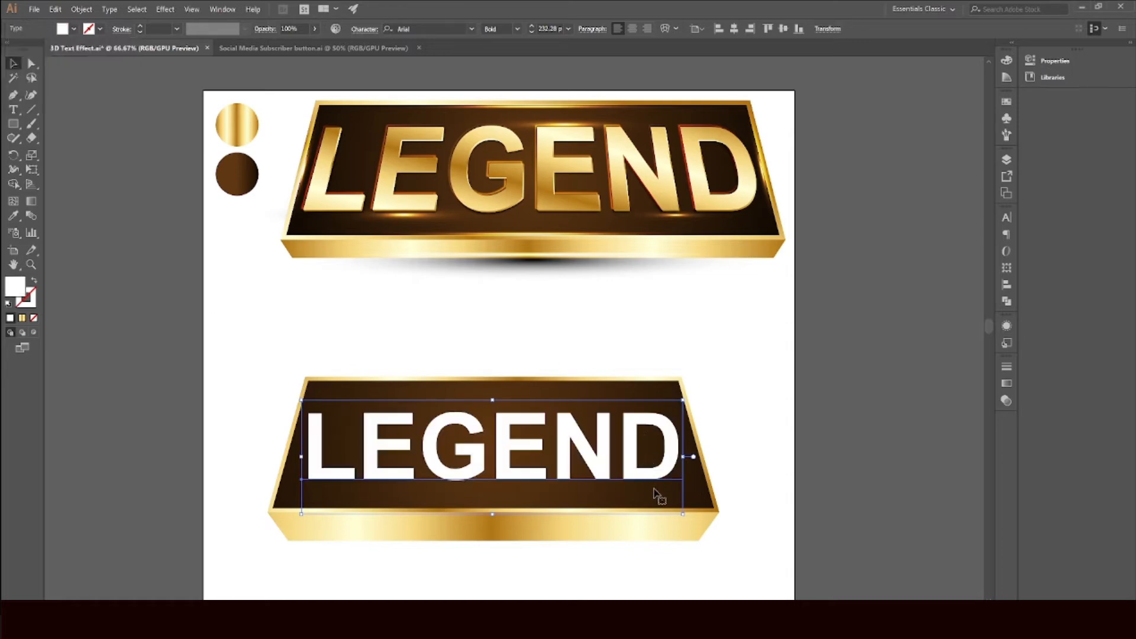
pyautogui.moveTo(684, 515); pyautogui.dragTo(694, 524)
pyautogui.moveTo(684, 455); pyautogui.dragTo(681, 455)
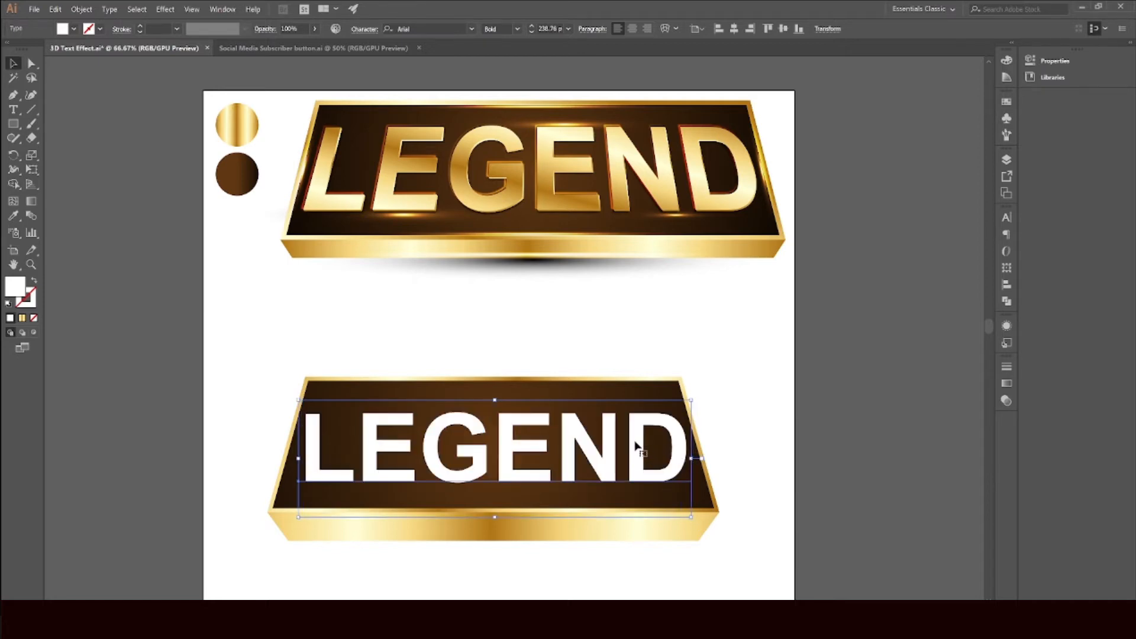
# Step: Convert the LEGEND text to outlines
pyautogui.rightClick(341, 481)
pyautogui.moveTo(381, 300)
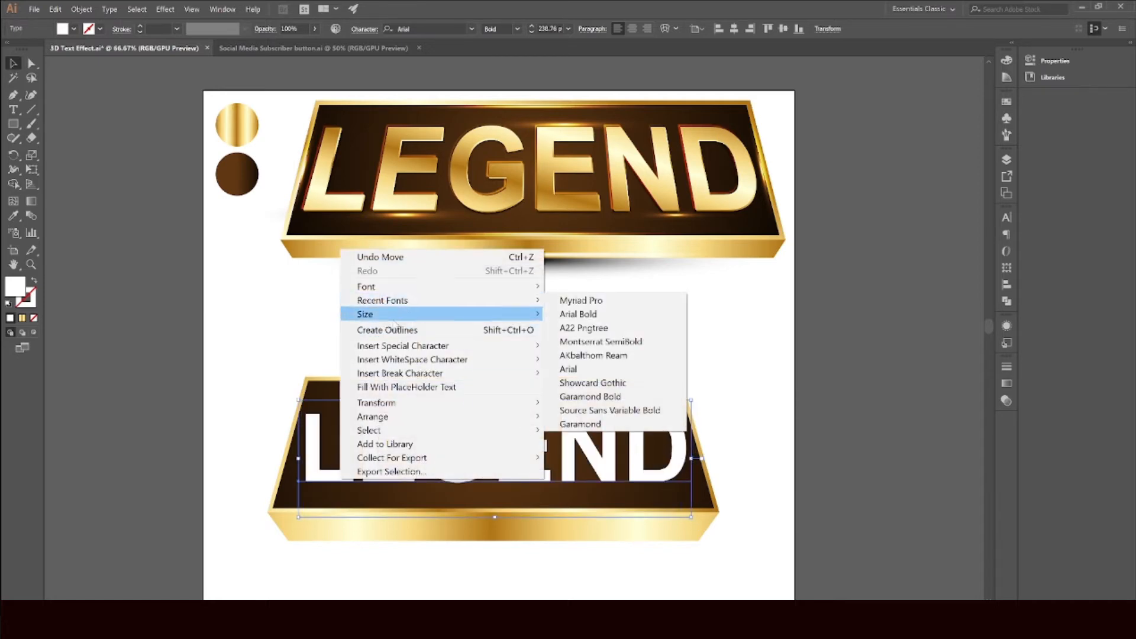
pyautogui.click(452, 335)
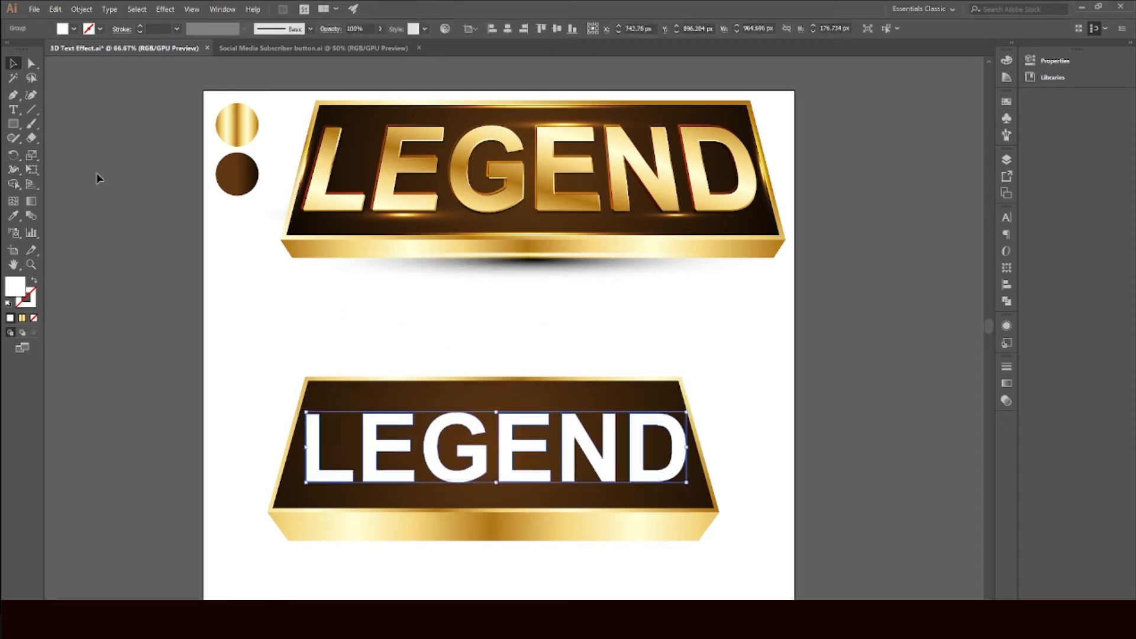
# Step: Perspective-distort the LEGEND text so its outline follows the trapezoid shape of the brown face
pyautogui.click(31, 172)
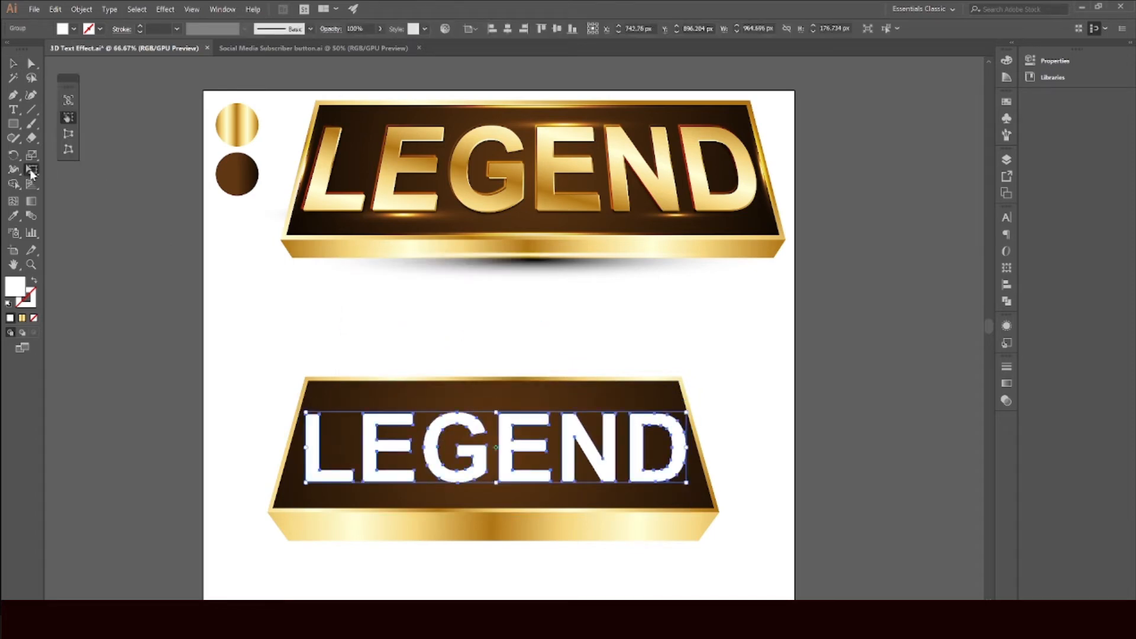
pyautogui.click(68, 134)
pyautogui.moveTo(306, 414); pyautogui.dragTo(320, 413)
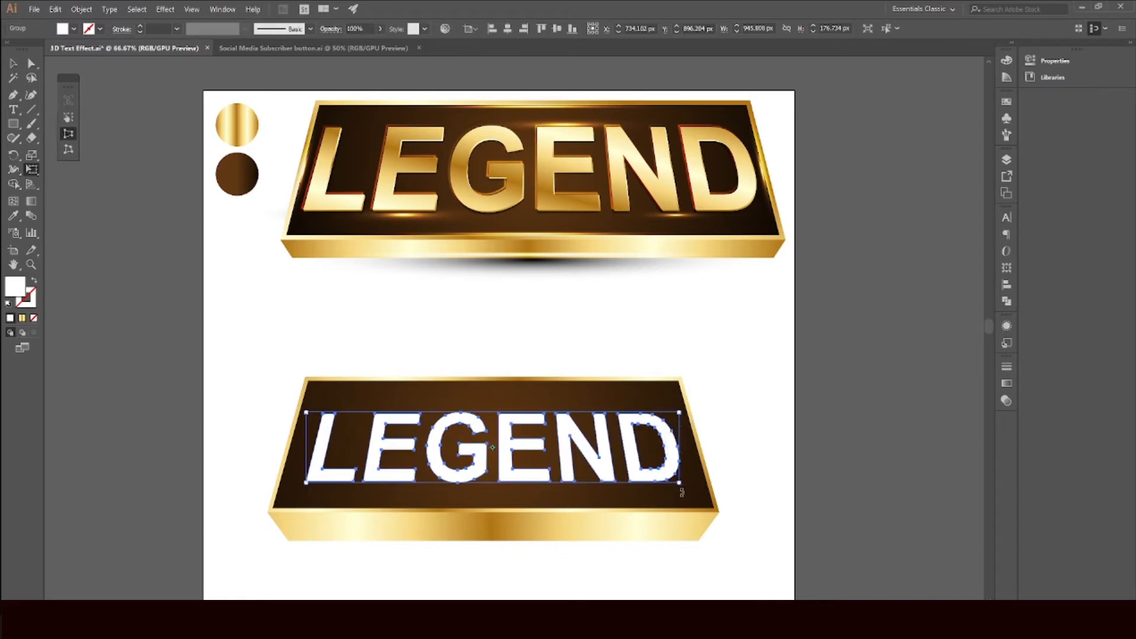
pyautogui.click(69, 119)
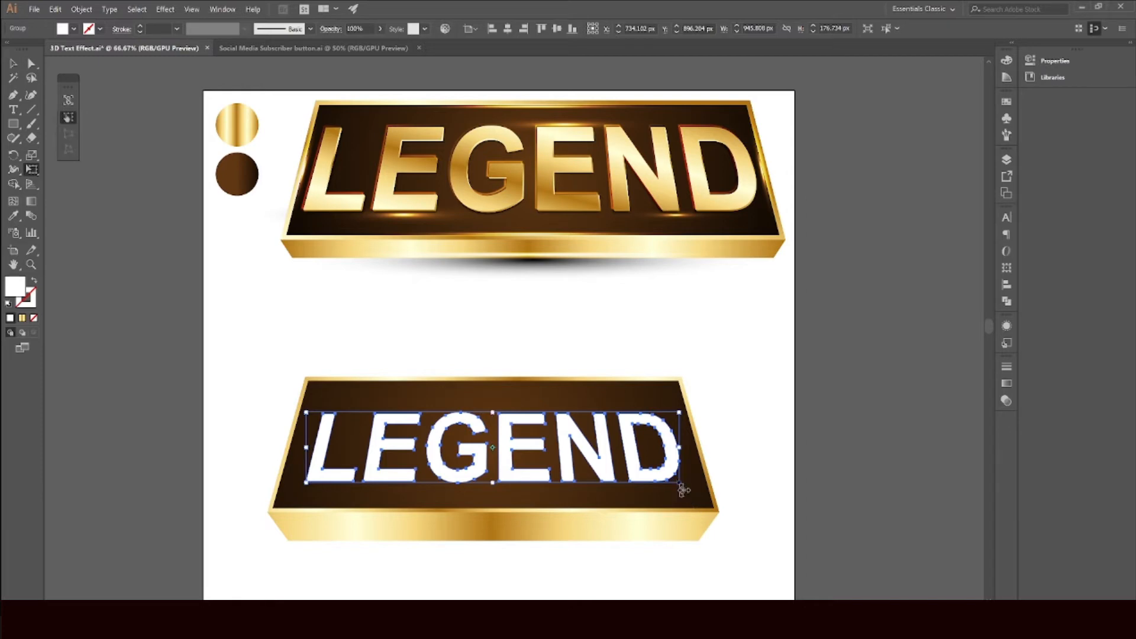
pyautogui.moveTo(680, 484)
pyautogui.mouseDown()
pyautogui.moveTo(698, 496)
pyautogui.moveTo(685, 497)
pyautogui.mouseUp()
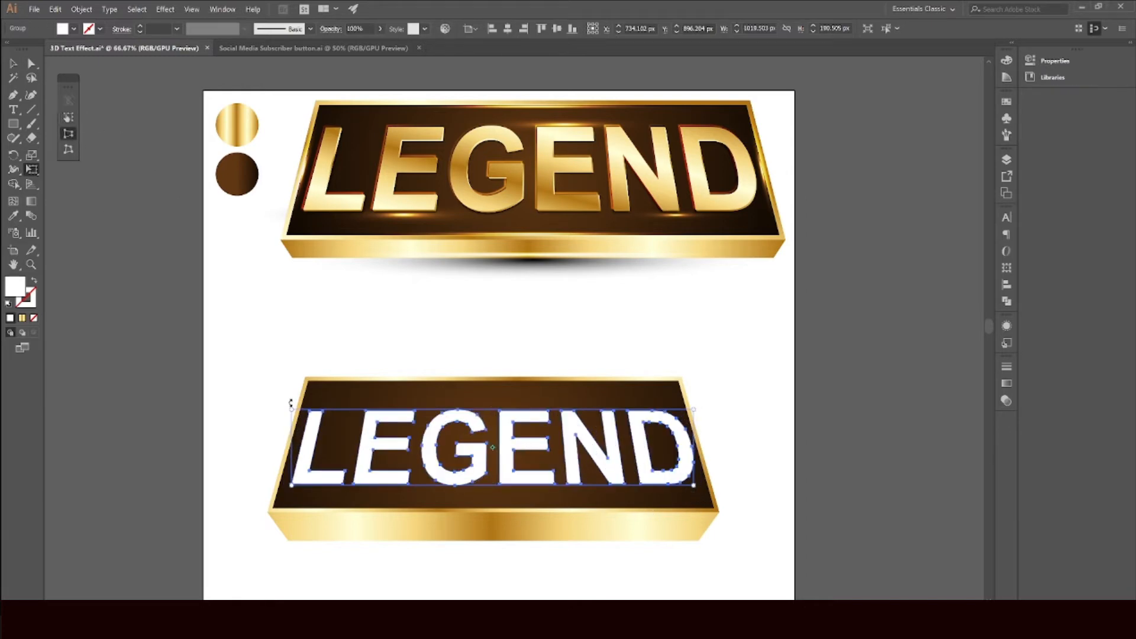
pyautogui.moveTo(292, 410); pyautogui.dragTo(297, 412)
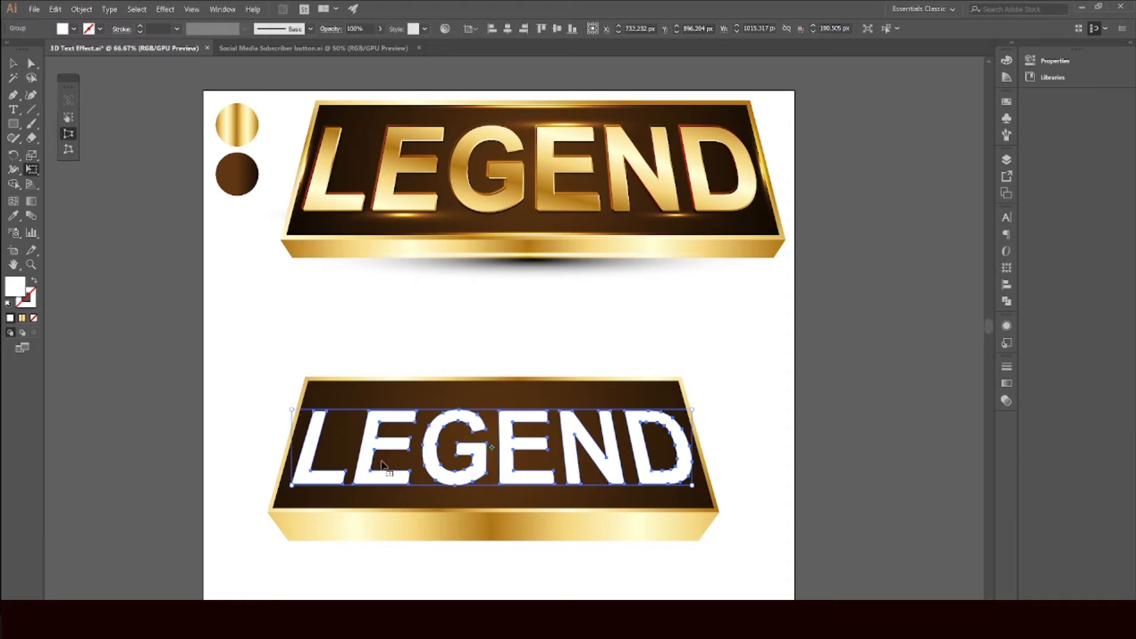
pyautogui.moveTo(292, 410); pyautogui.dragTo(291, 410)
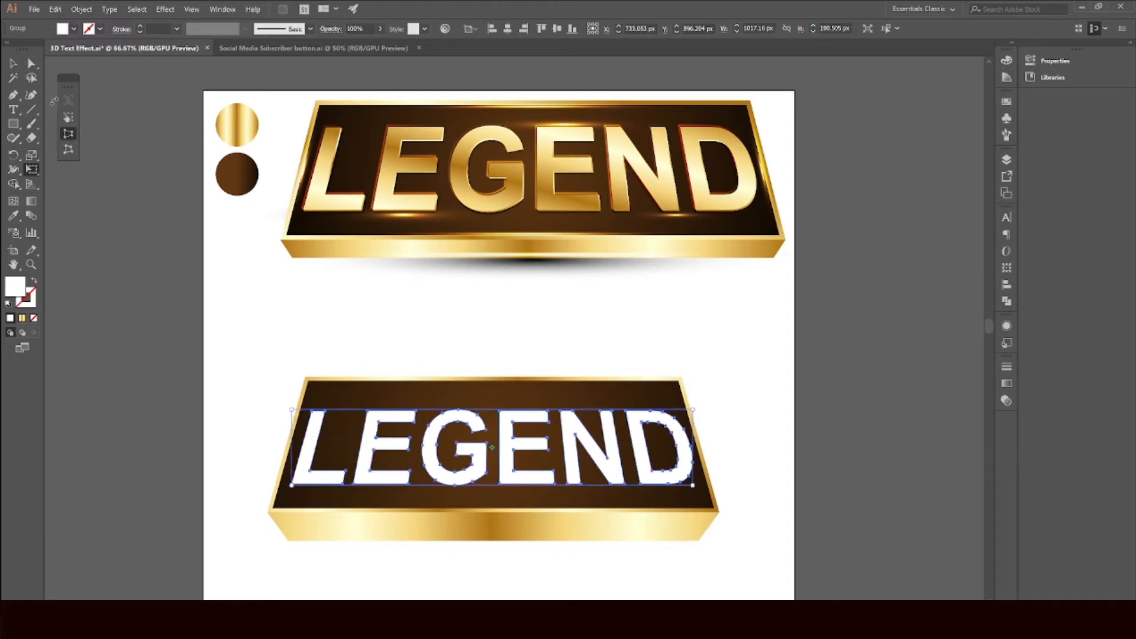
pyautogui.click(15, 64)
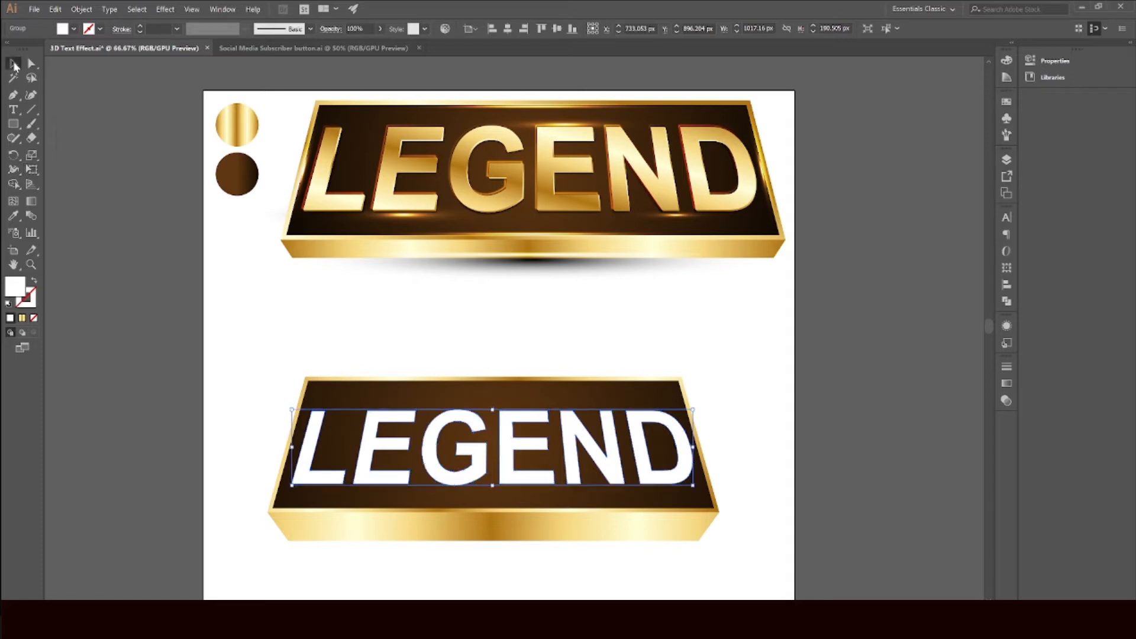
# Step: Reselect the LEGEND text and nudge it up slightly on the face
pyautogui.click(726, 319)
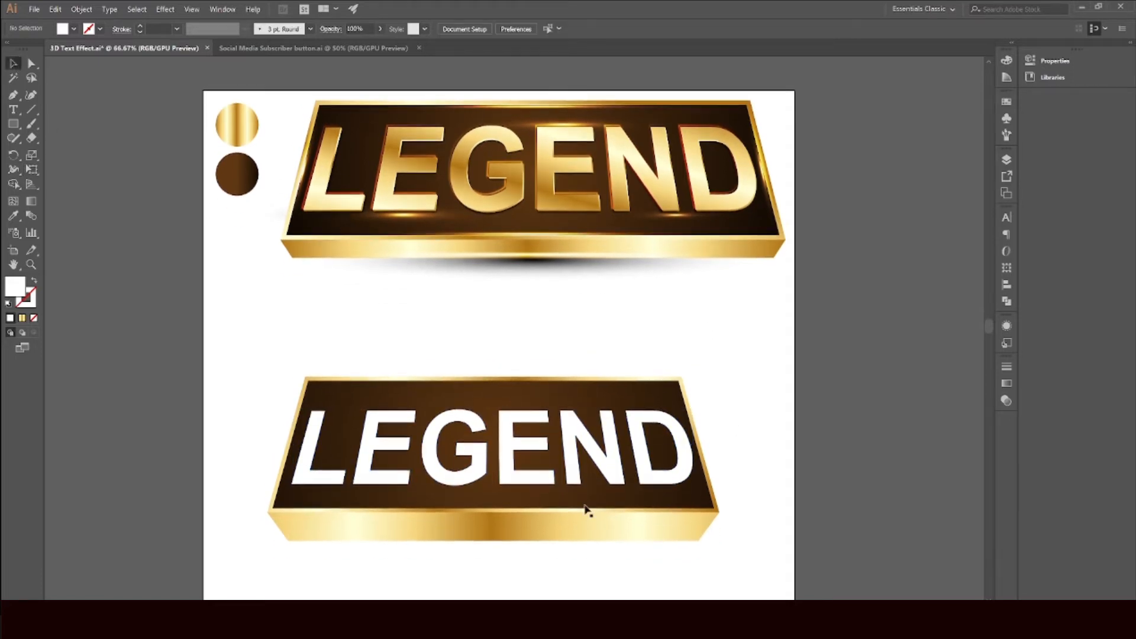
pyautogui.click(507, 453)
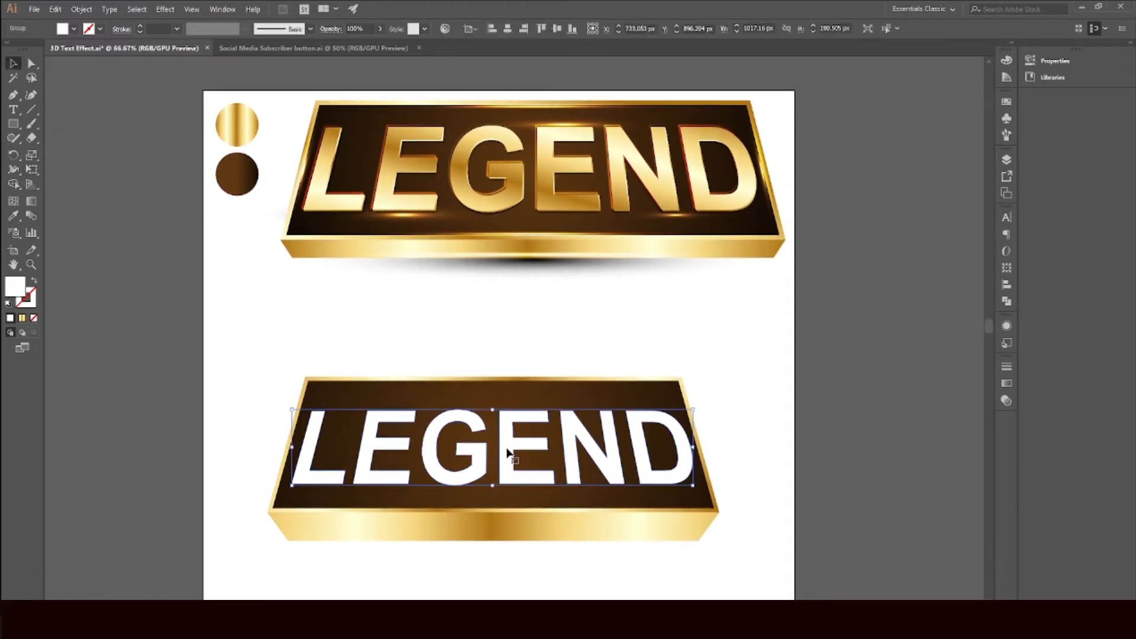
pyautogui.press('Up')
pyautogui.press('Up')
pyautogui.press('Up')
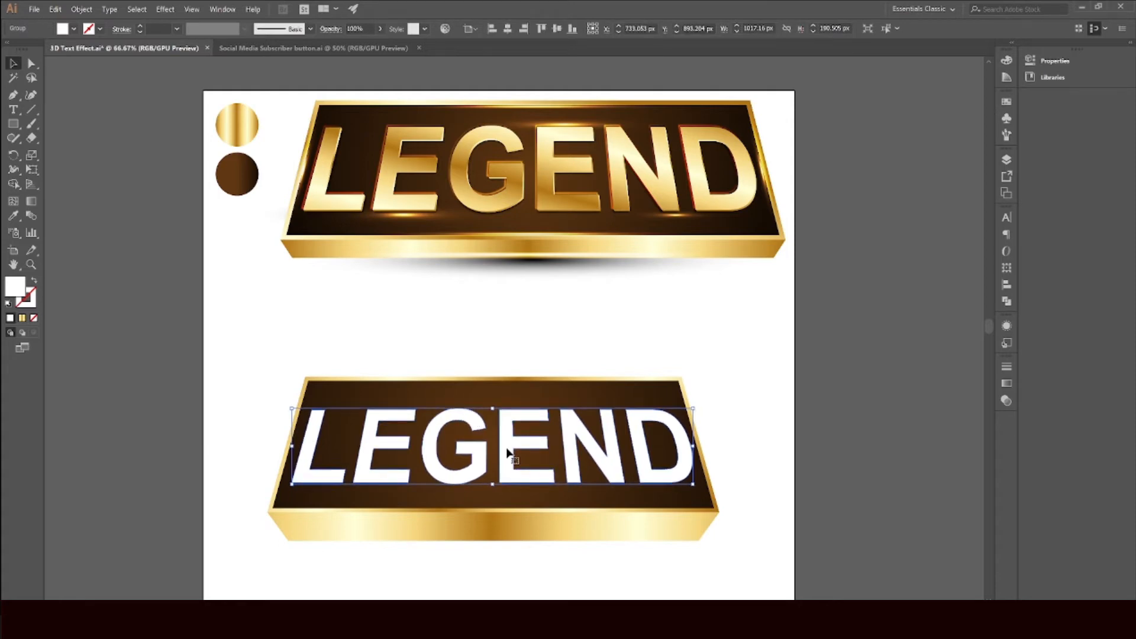
# Step: Move the whole lower banner up slightly and raise its bottom edge to thin the gold side
pyautogui.moveTo(204, 306); pyautogui.dragTo(786, 563)
pyautogui.moveTo(672, 493); pyautogui.dragTo(671, 478)
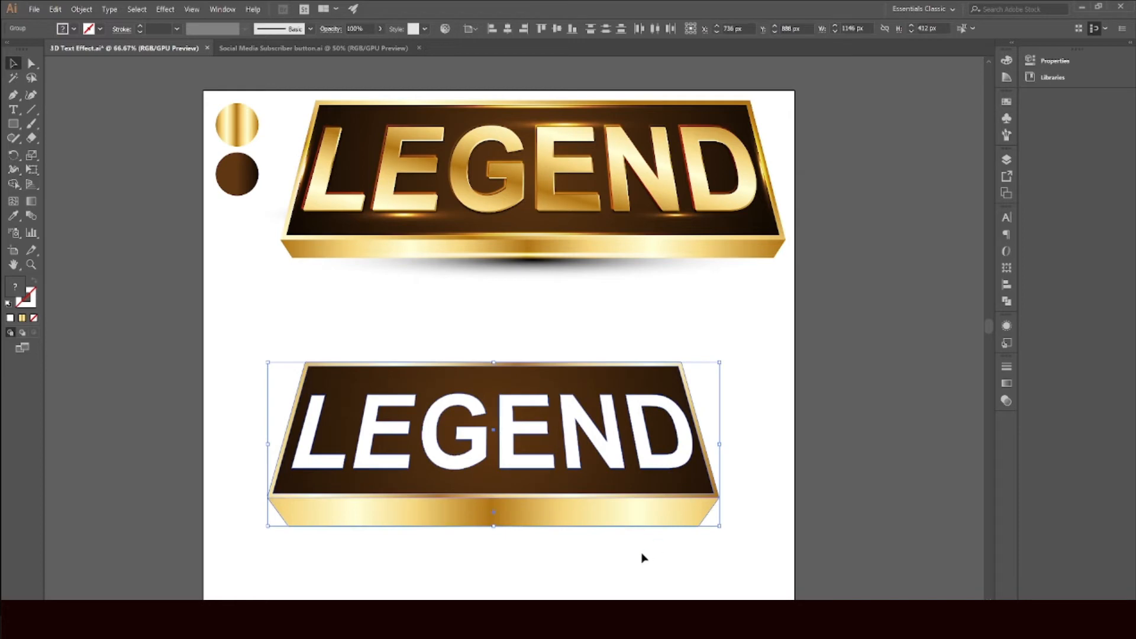
pyautogui.scroll(-2, 642, 556)
pyautogui.click(31, 63)
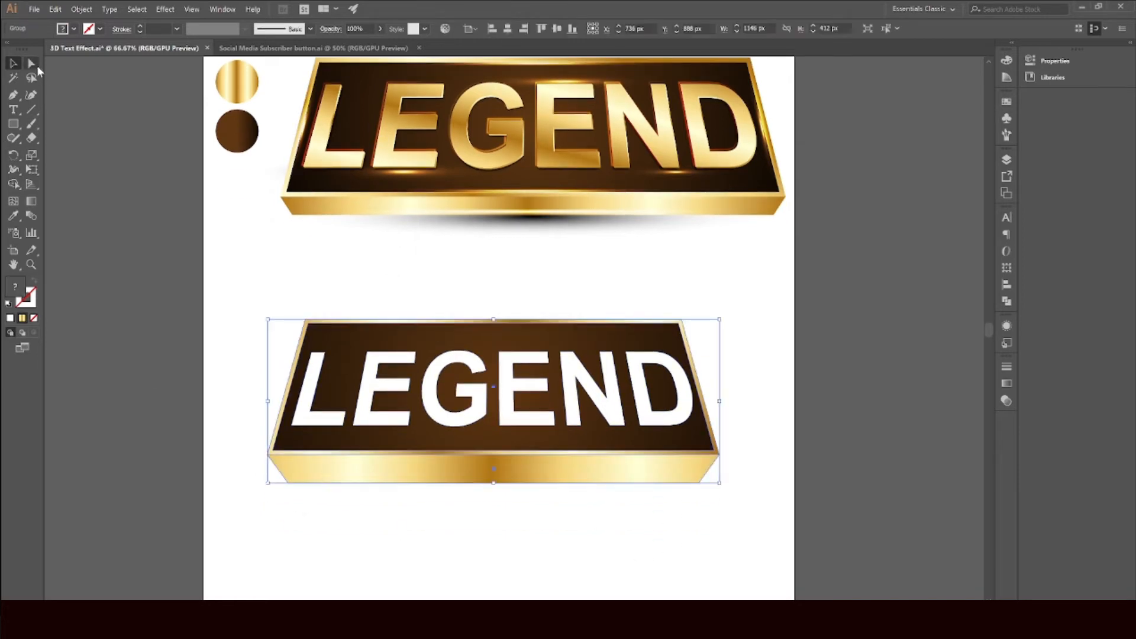
pyautogui.moveTo(266, 512); pyautogui.dragTo(700, 476)
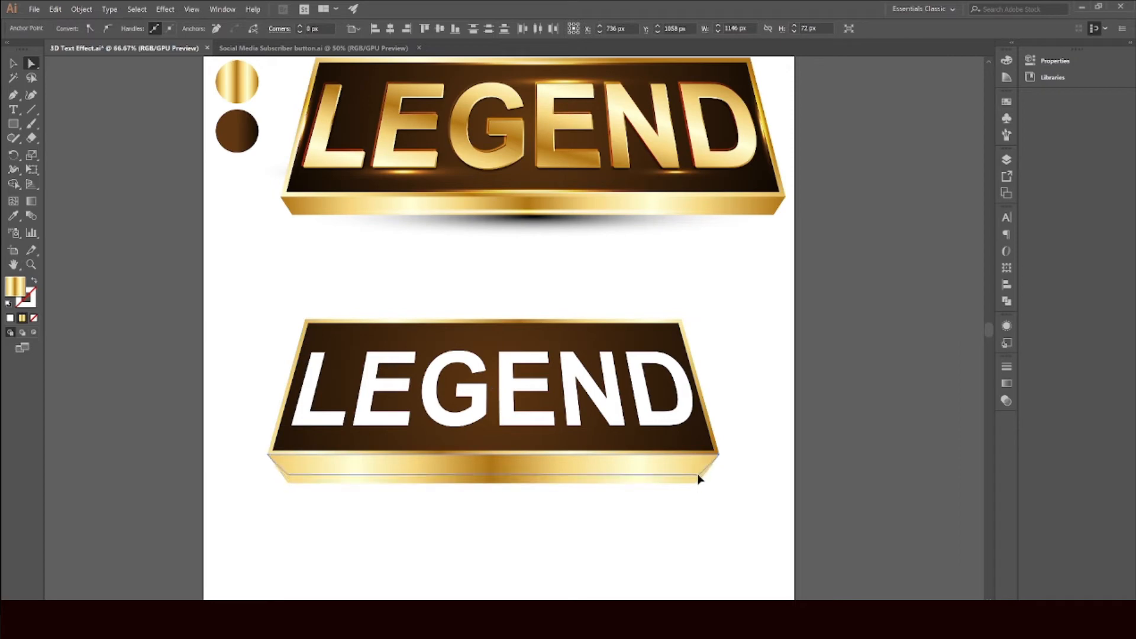
pyautogui.click(694, 520)
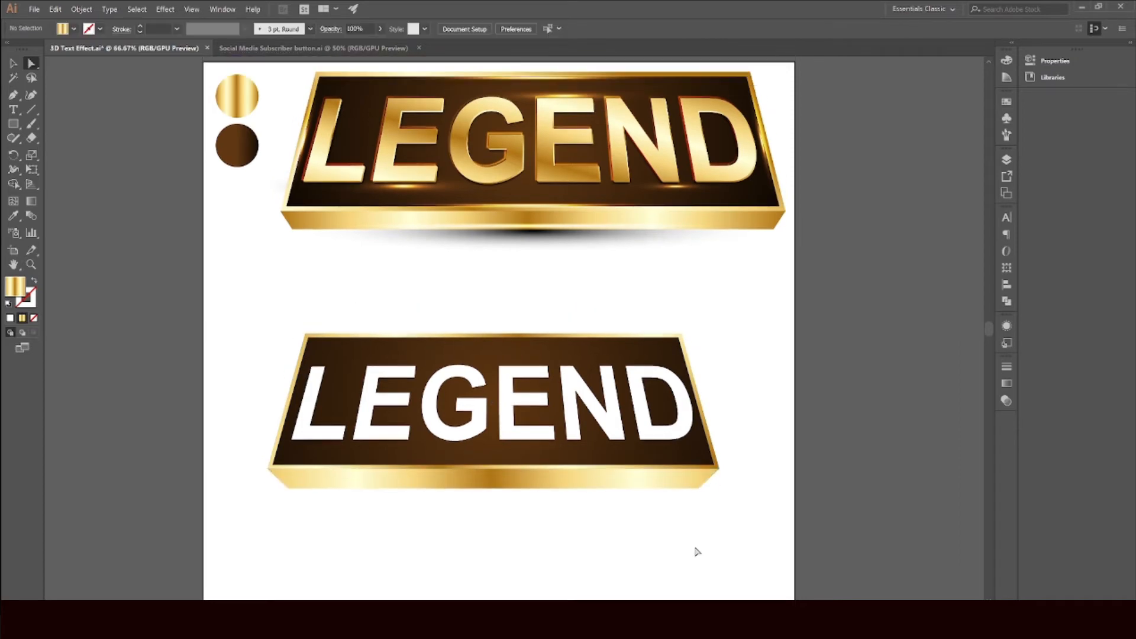
# Step: Apply a 3D Extrude & Bevel effect to the LEGEND text with preview turned on
pyautogui.scroll(3, 693, 548)
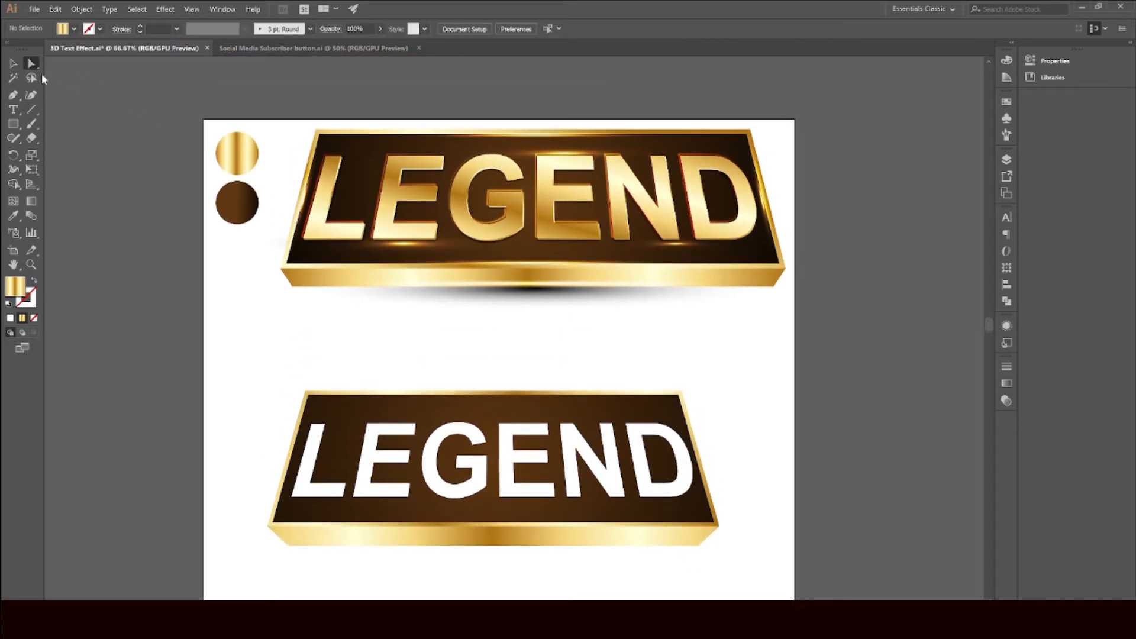
pyautogui.click(13, 63)
pyautogui.click(382, 465)
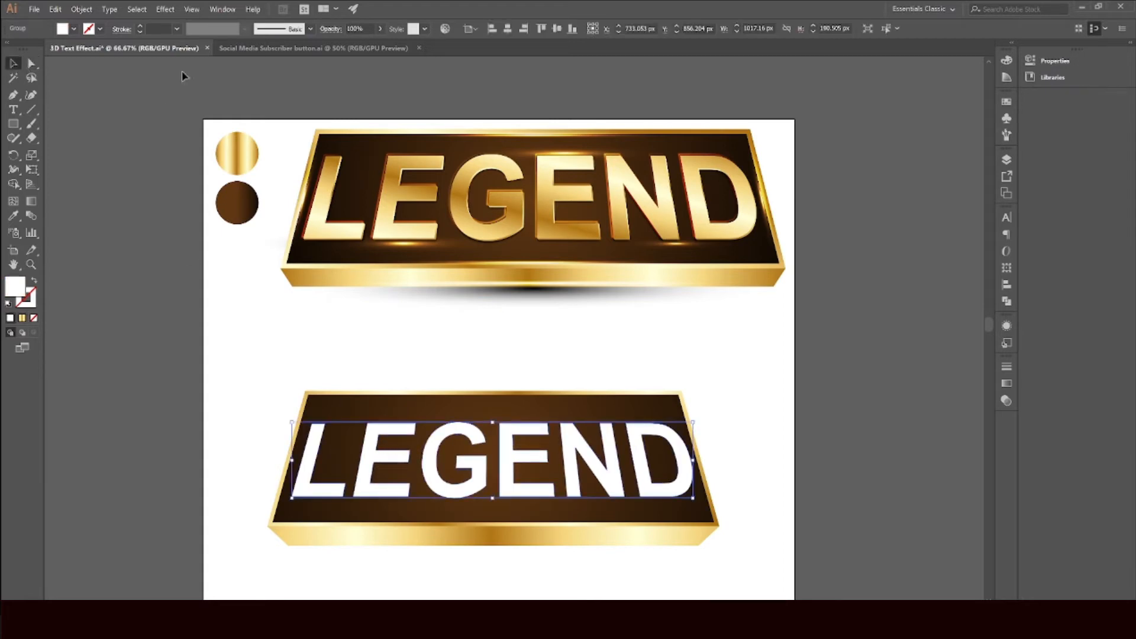
pyautogui.click(165, 9)
pyautogui.moveTo(278, 91)
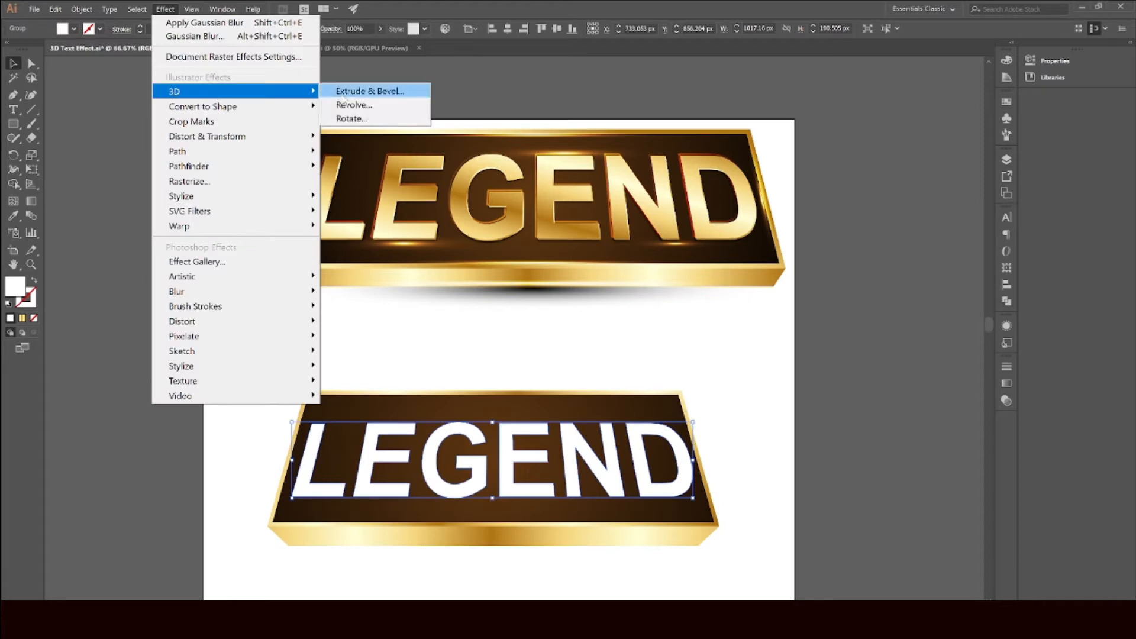
pyautogui.click(350, 92)
pyautogui.moveTo(906, 151); pyautogui.dragTo(899, 118)
pyautogui.click(849, 429)
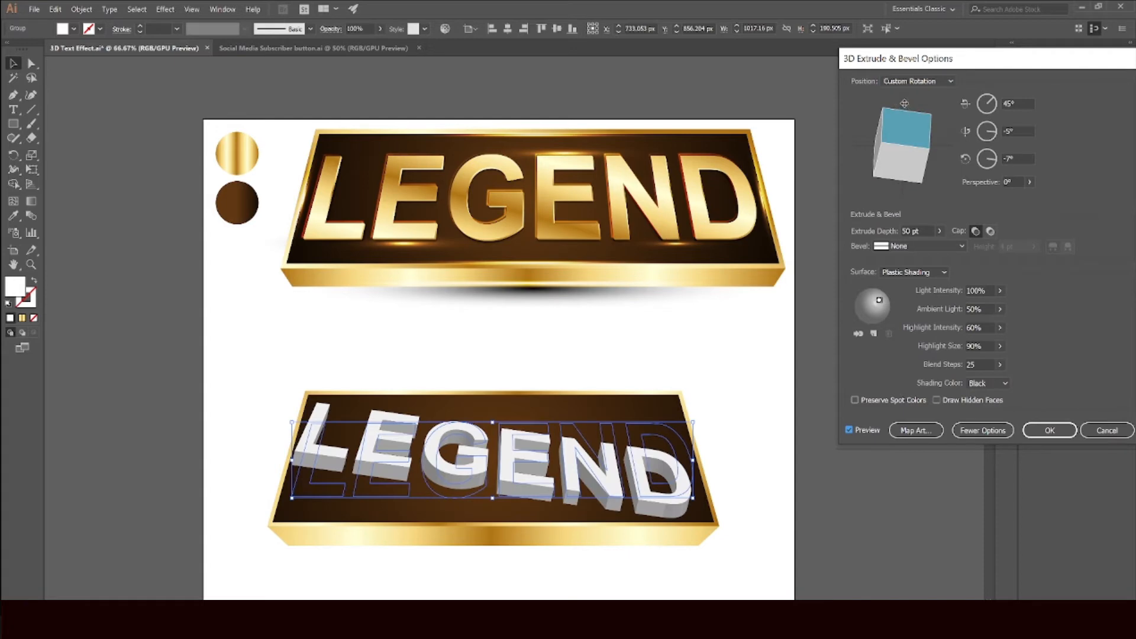
# Step: Set the 3D rotation to 5°, 5° and 0°, reposition the light, and confirm the effect
pyautogui.moveTo(902, 102); pyautogui.dragTo(937, 136)
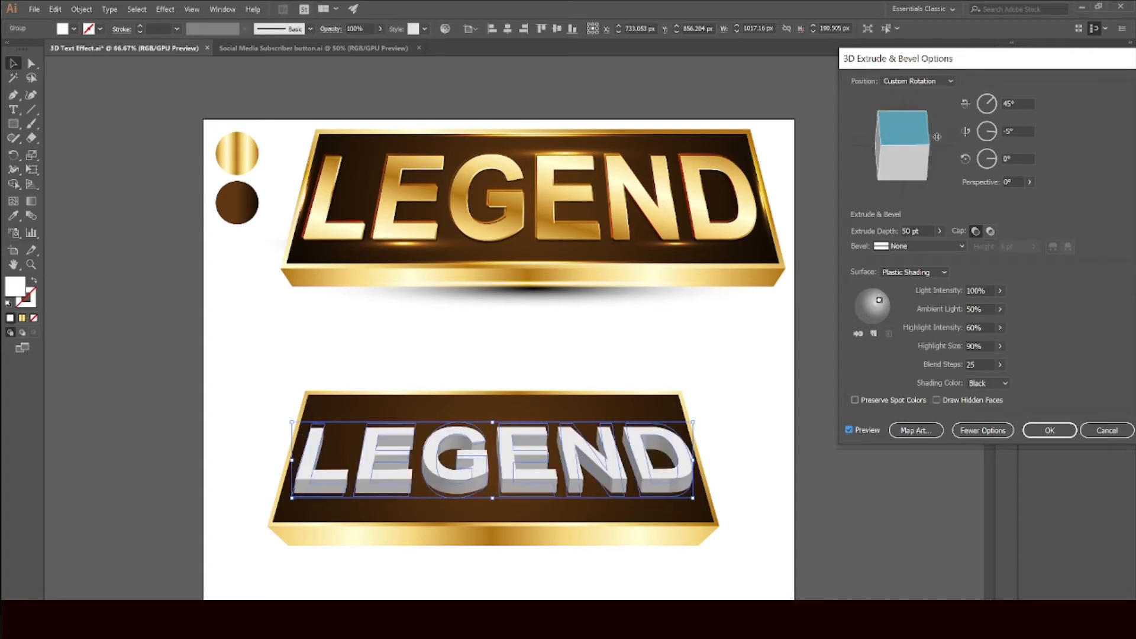
pyautogui.click(985, 134)
pyautogui.write('0')
pyautogui.press('Tab')
pyautogui.click(1018, 104)
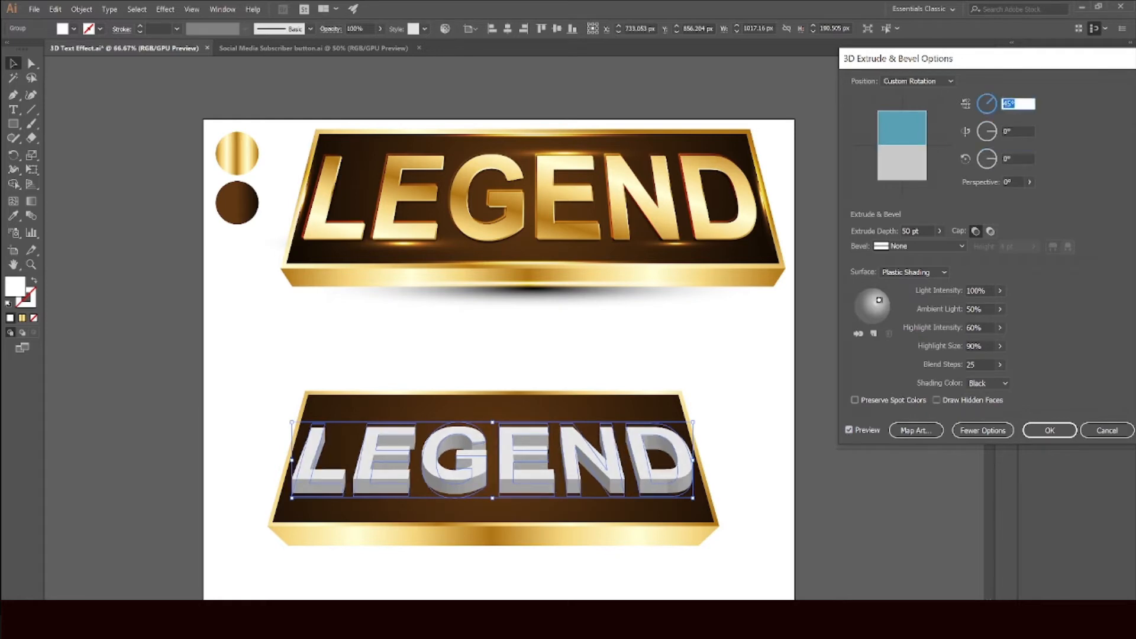
pyautogui.click(1019, 131)
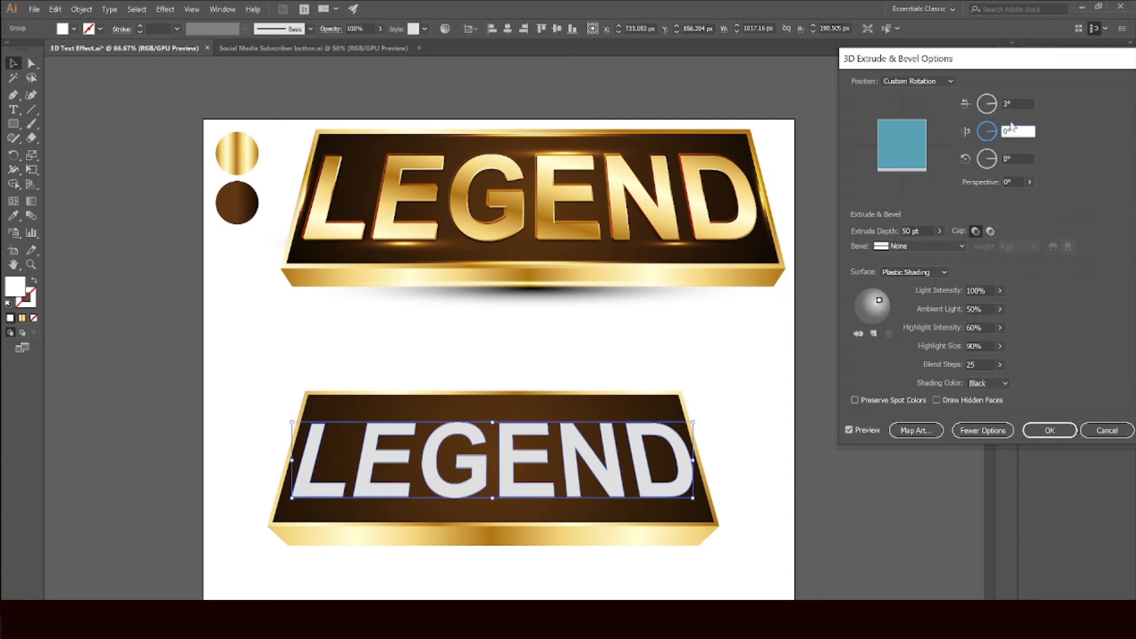
pyautogui.click(1018, 159)
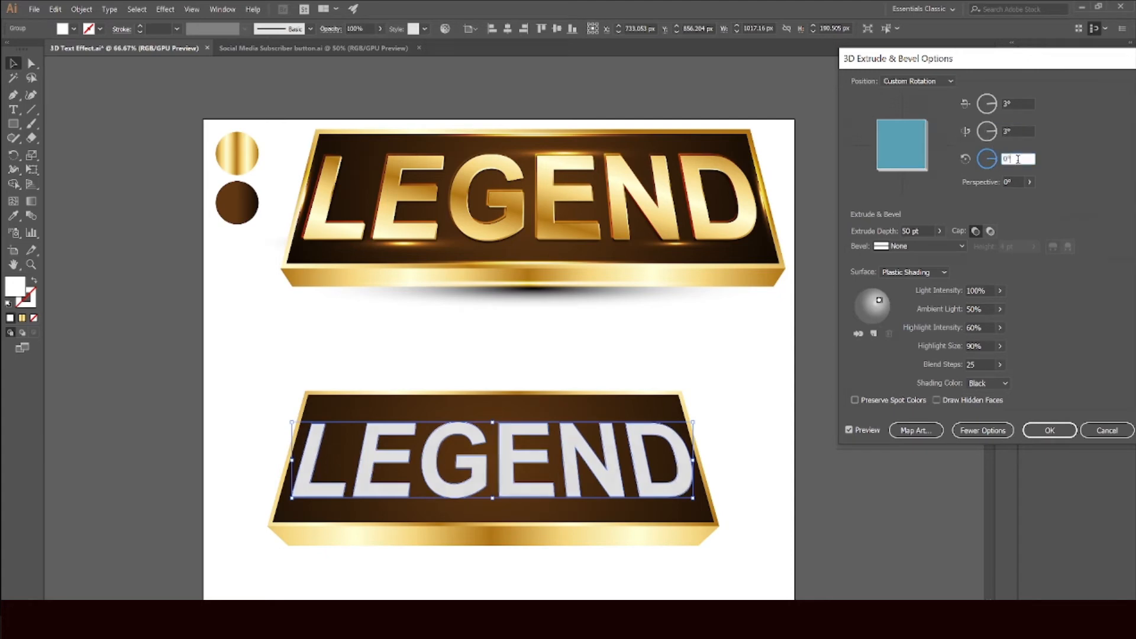
pyautogui.click(1011, 108)
pyautogui.write('5')
pyautogui.click(1020, 131)
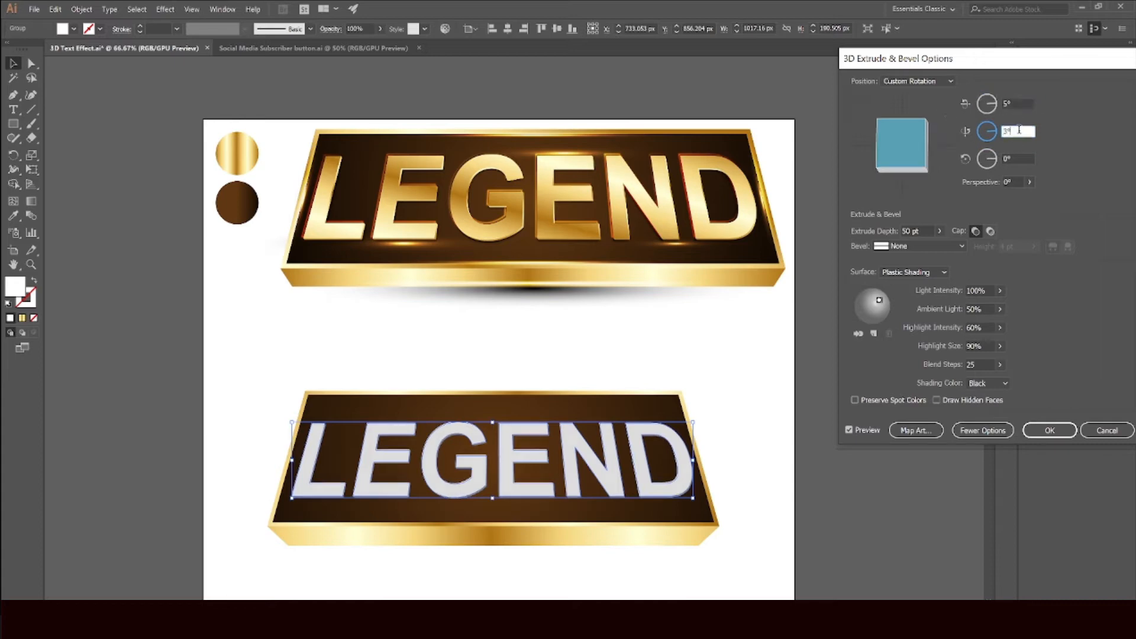
pyautogui.write('5')
pyautogui.press('Tab')
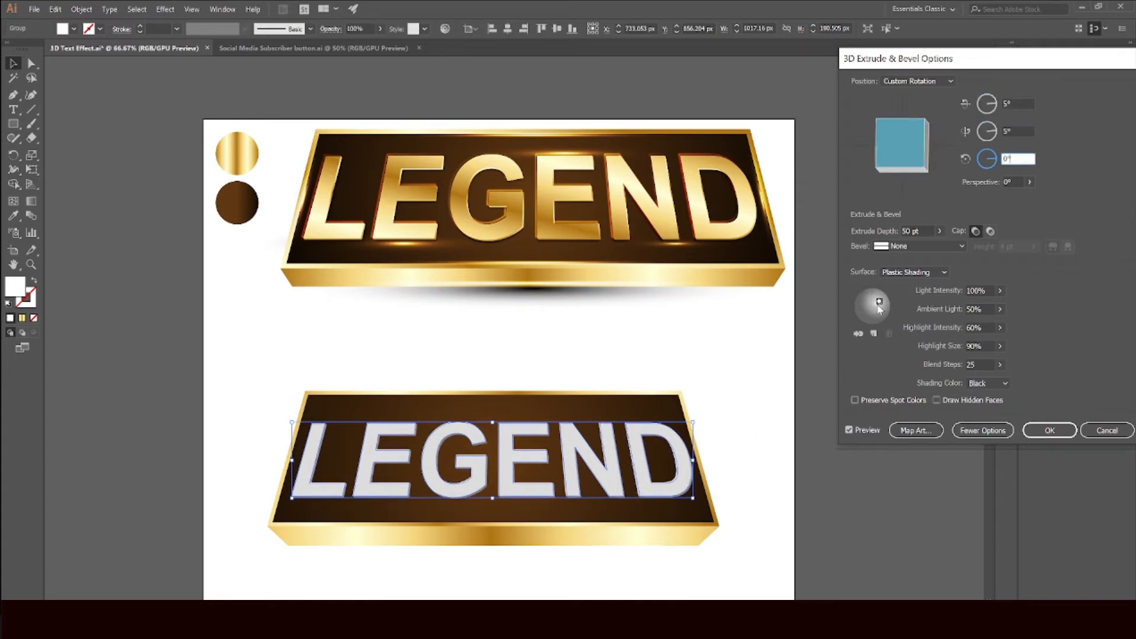
pyautogui.moveTo(880, 305); pyautogui.dragTo(876, 308)
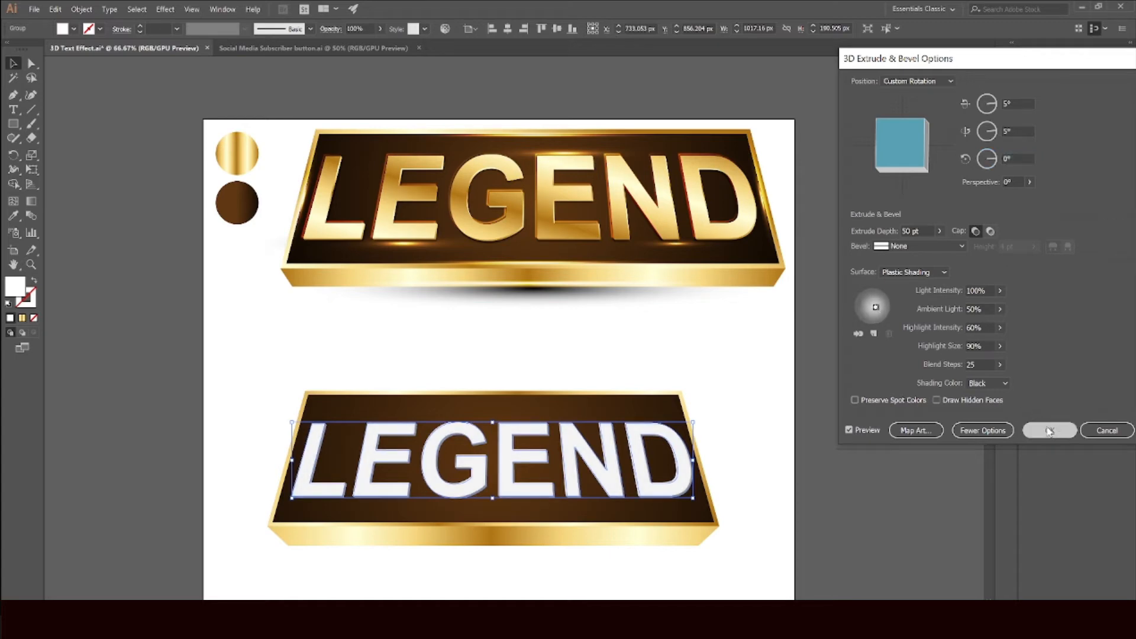
pyautogui.click(1050, 431)
# Step: Expand the appearance of the extruded LEGEND text
pyautogui.scroll(-3, 586, 512)
pyautogui.scroll(3, 481, 444)
pyautogui.scroll(1, 494, 408)
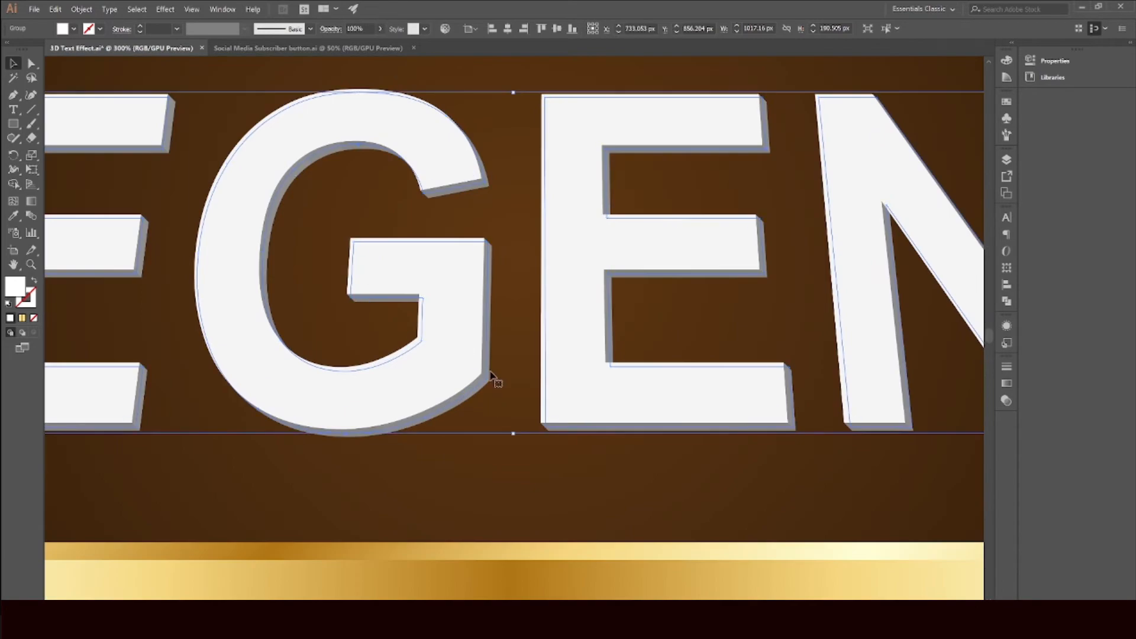
pyautogui.scroll(-3, 495, 380)
pyautogui.scroll(2, 494, 377)
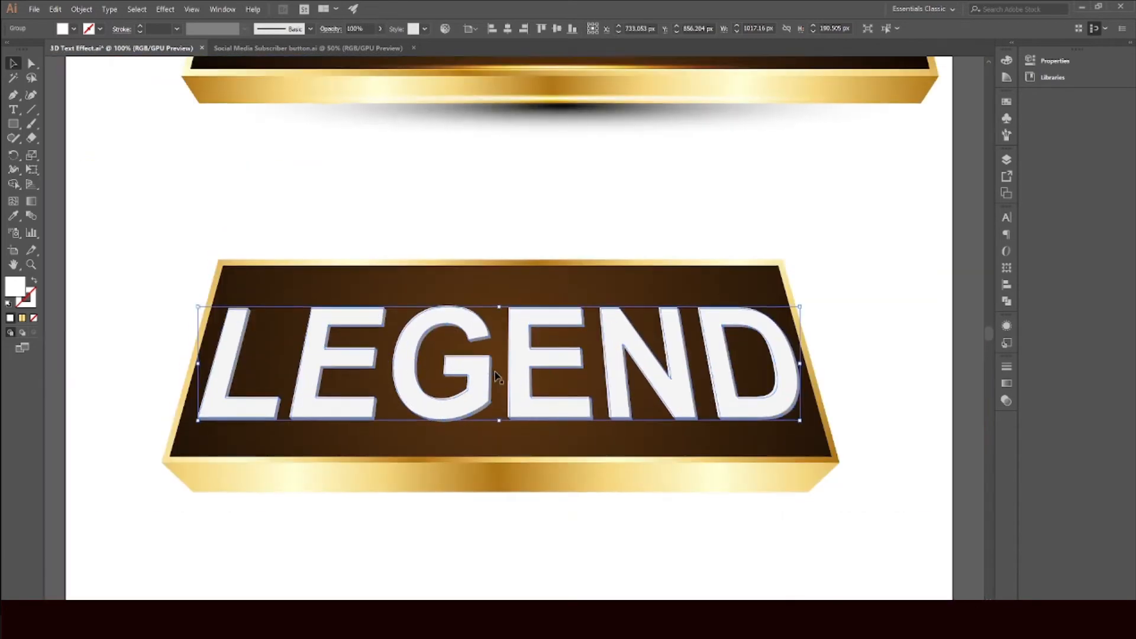
pyautogui.click(82, 9)
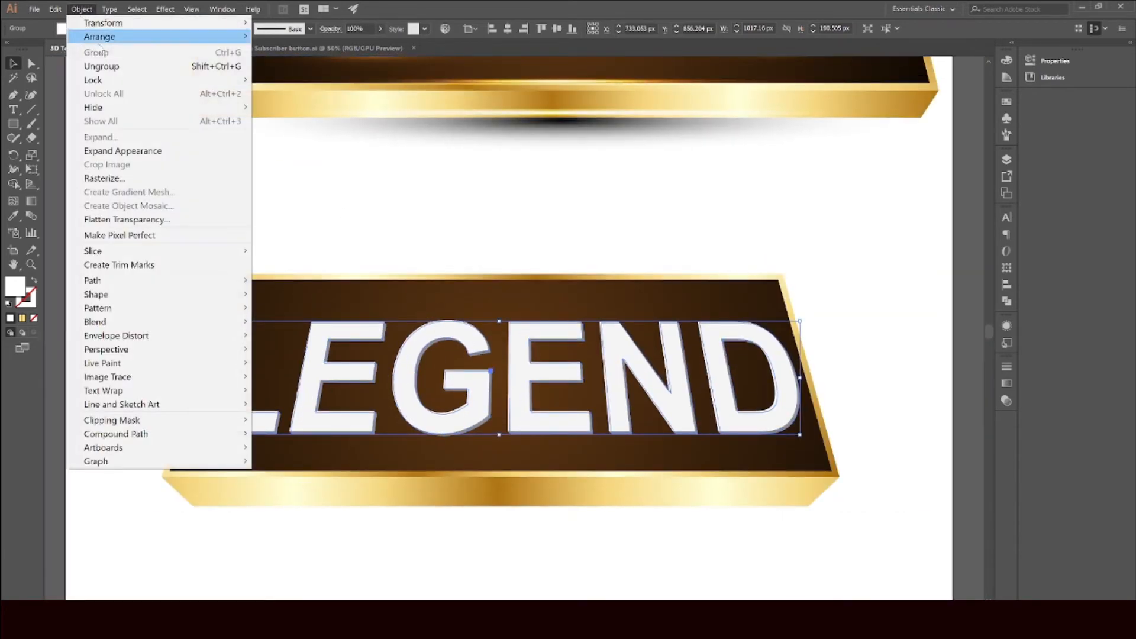
pyautogui.click(122, 150)
pyautogui.click(253, 236)
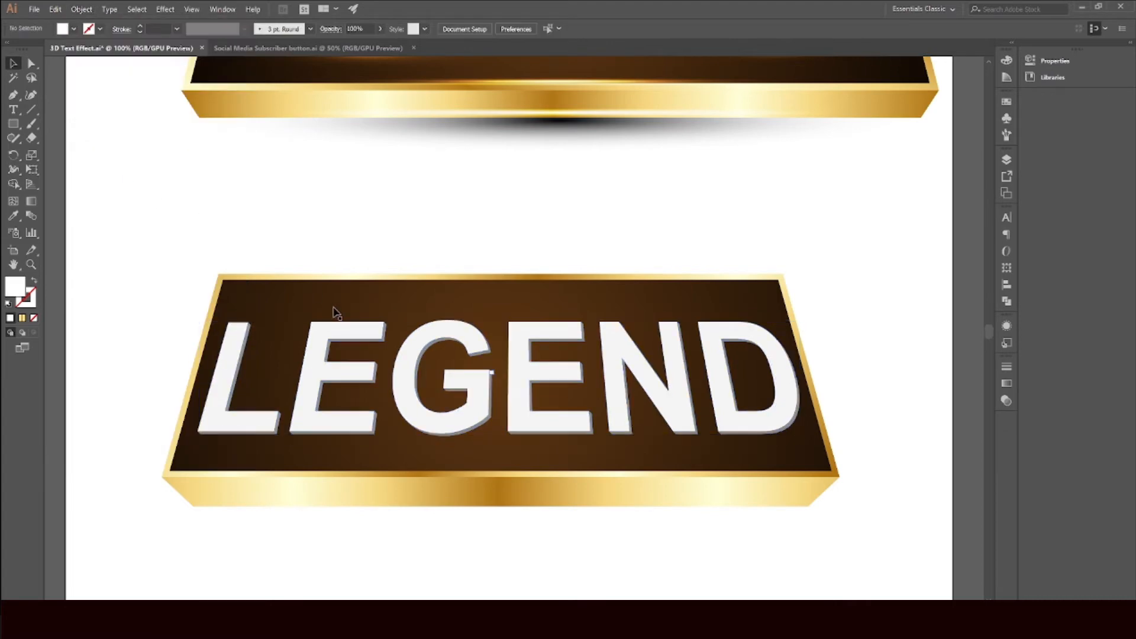
# Step: Select the expanded LEGEND text and shift it up a few steps
pyautogui.click(345, 339)
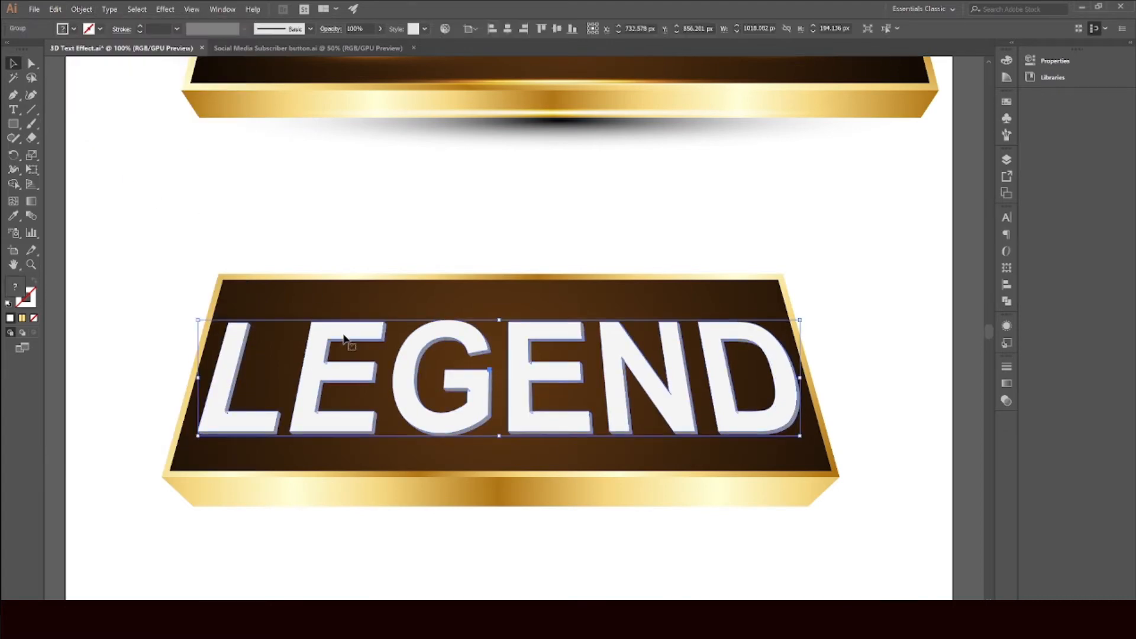
pyautogui.press('Up')
pyautogui.press('Up')
pyautogui.press('Up')
pyautogui.press('Up')
pyautogui.press('Up')
pyautogui.press('Up')
pyautogui.press('Up')
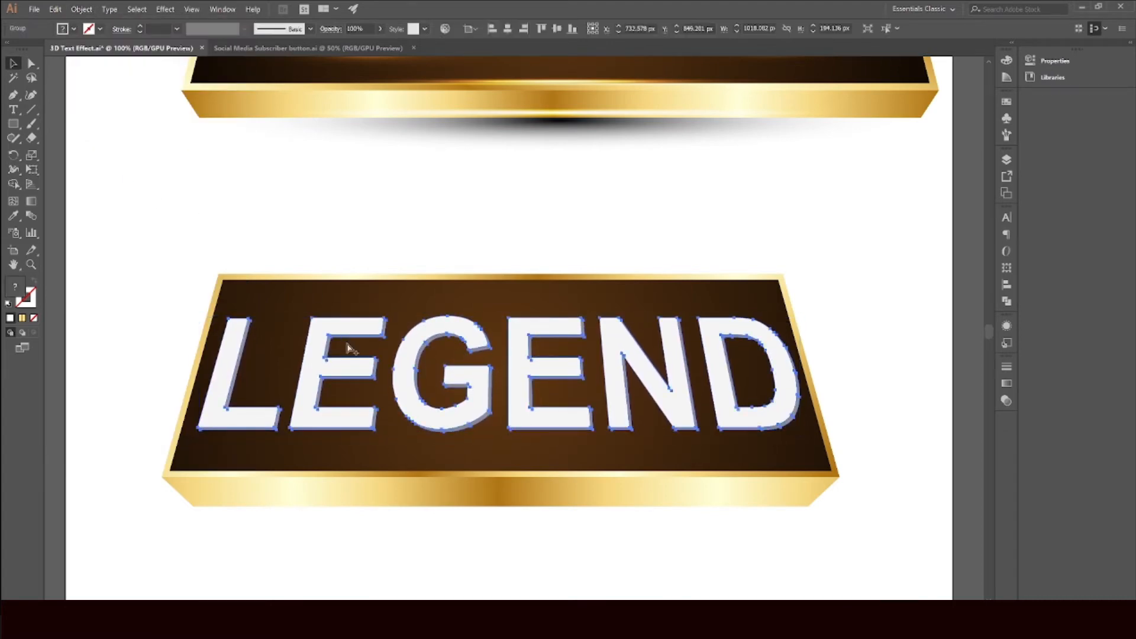
# Step: Copy the gold gradient fill from the sample banner's lettering onto the LEGEND text with the Eyedropper
pyautogui.scroll(-1, 350, 348)
pyautogui.scroll(4, 352, 348)
pyautogui.scroll(1, 348, 327)
pyautogui.scroll(-1, 363, 385)
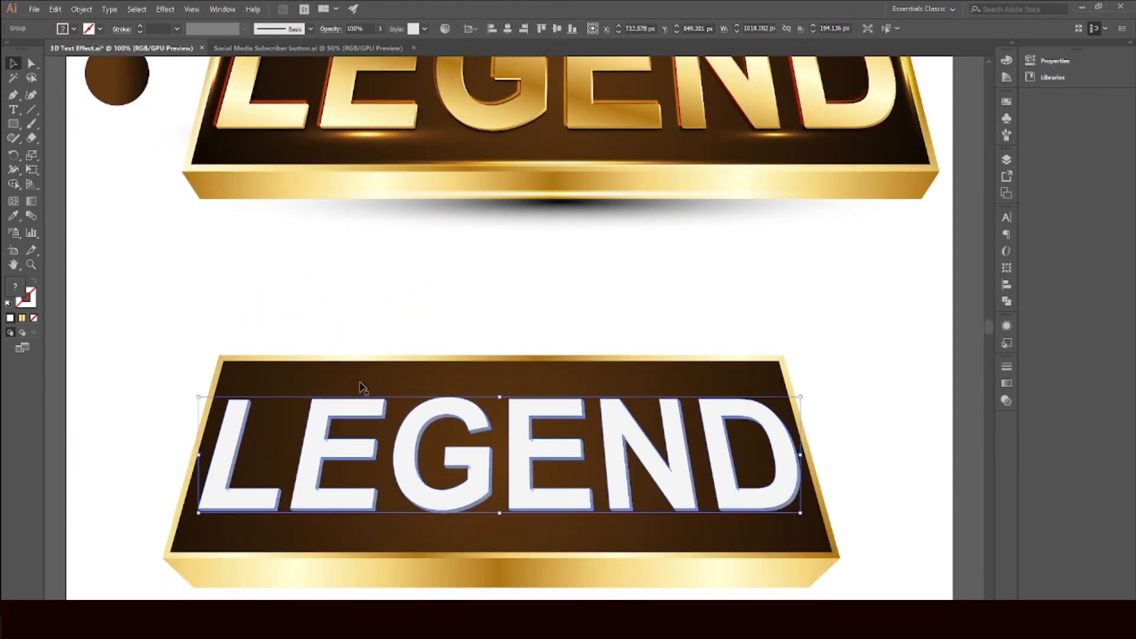
pyautogui.click(13, 215)
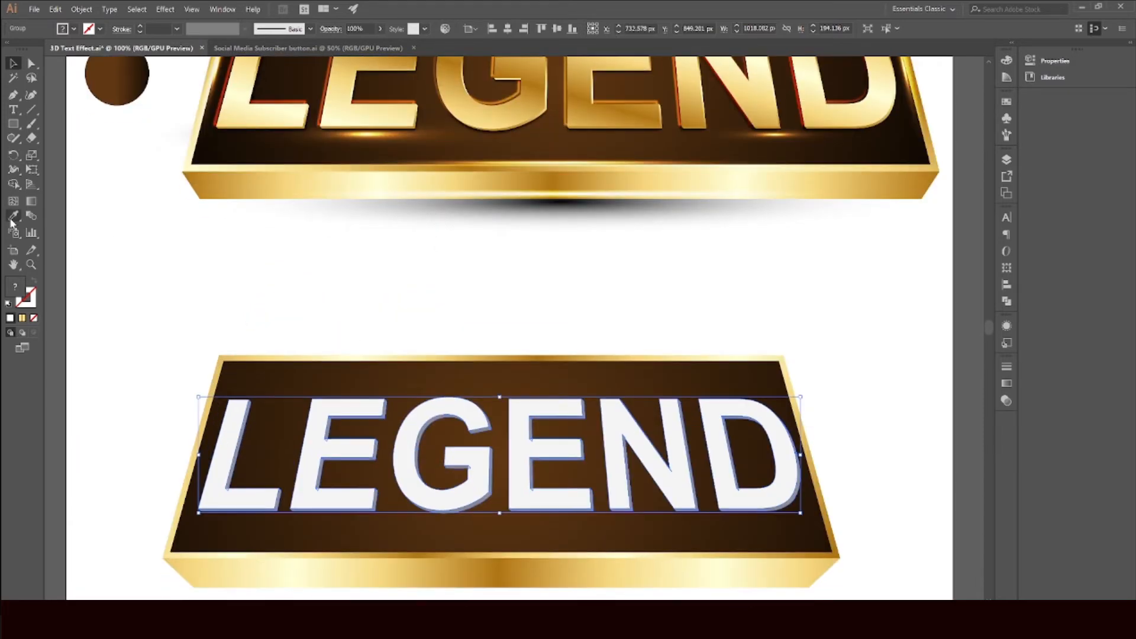
pyautogui.click(240, 120)
pyautogui.scroll(-2, 244, 474)
pyautogui.scroll(3, 246, 438)
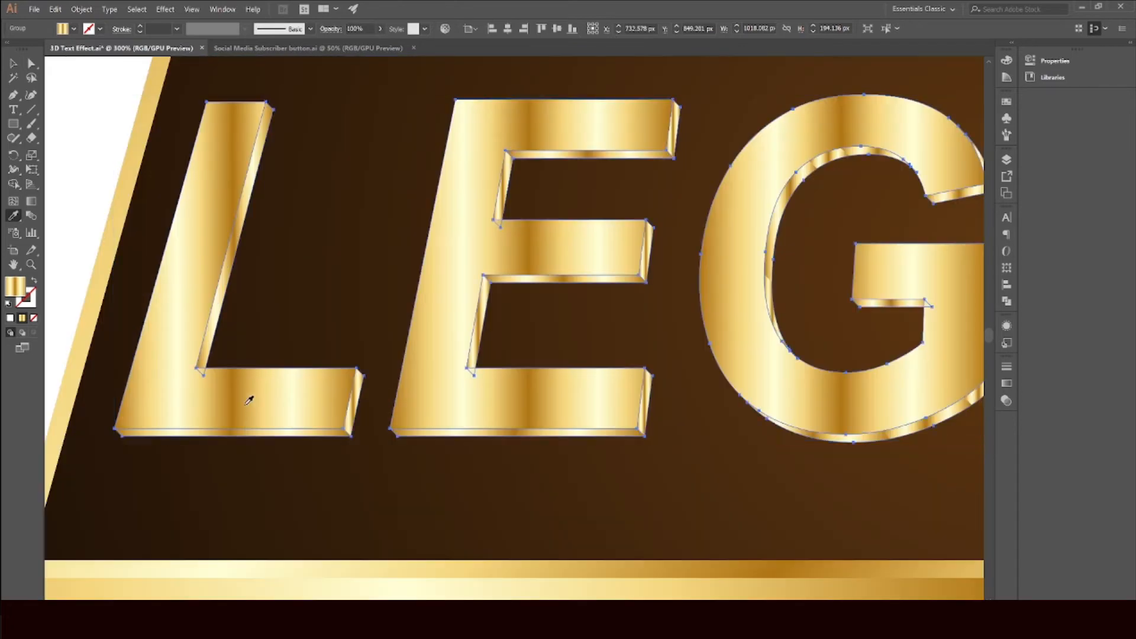
pyautogui.scroll(-2, 351, 402)
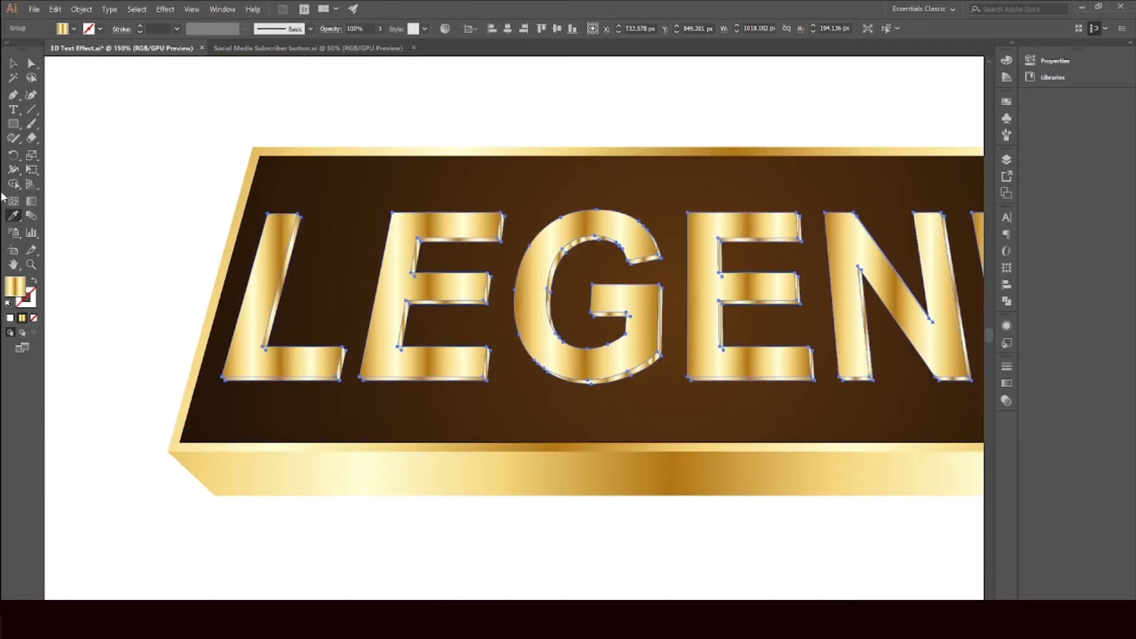
# Step: Apply a horizontal gold gradient across the whole LEGEND text with the Gradient tool
pyautogui.press('g')
pyautogui.scroll(-2, 470, 295)
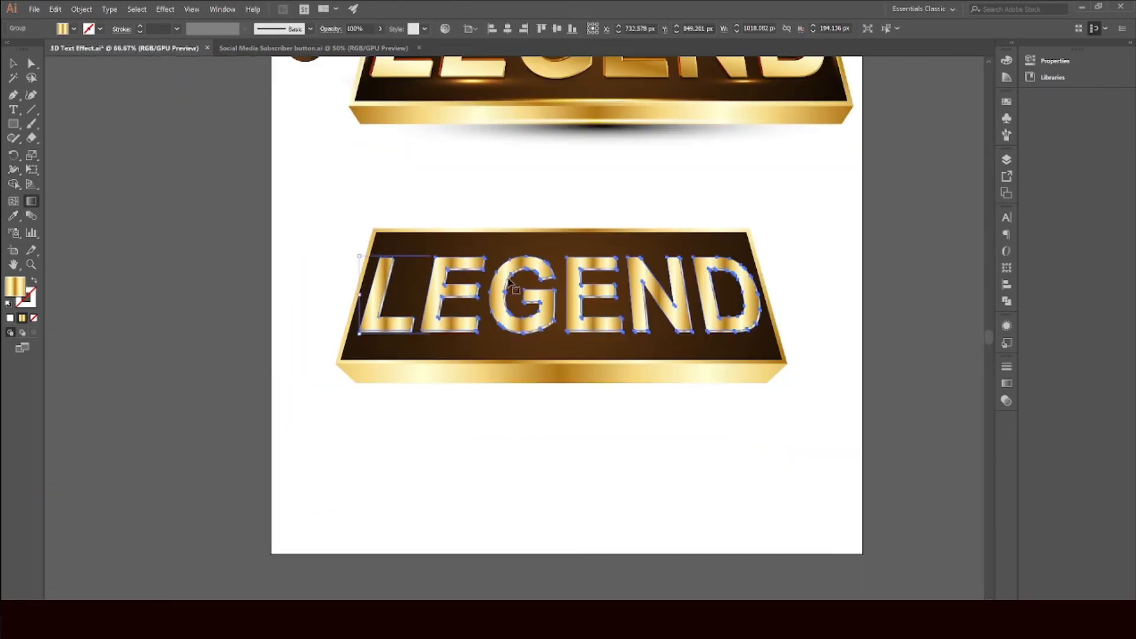
pyautogui.scroll(1, 494, 229)
pyautogui.moveTo(507, 223); pyautogui.dragTo(537, 369)
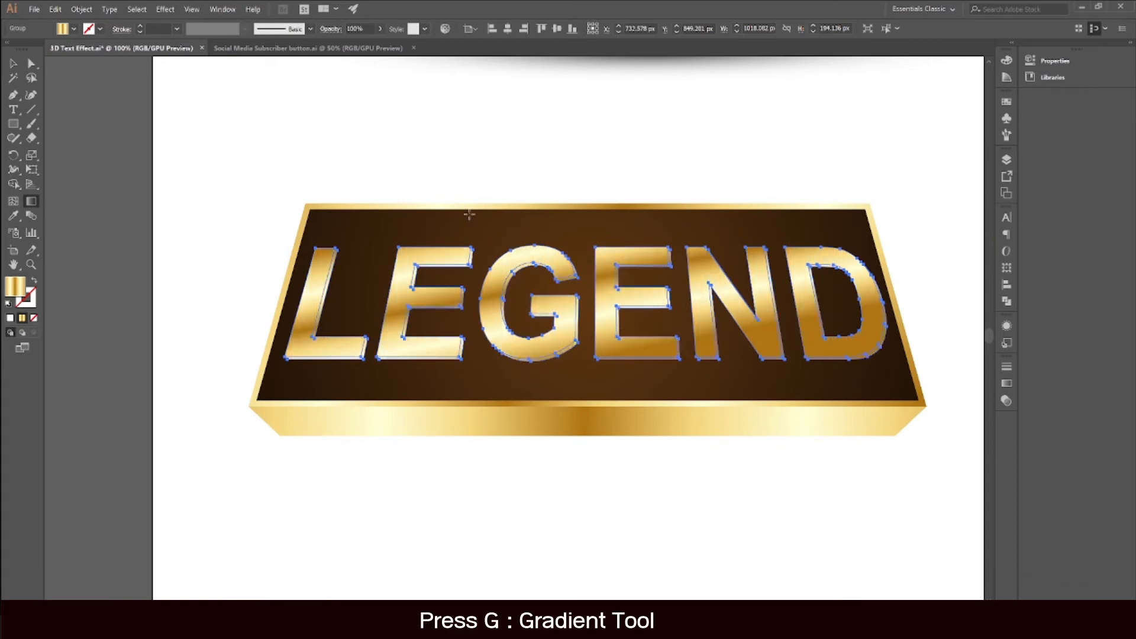
pyautogui.moveTo(346, 227); pyautogui.dragTo(811, 374)
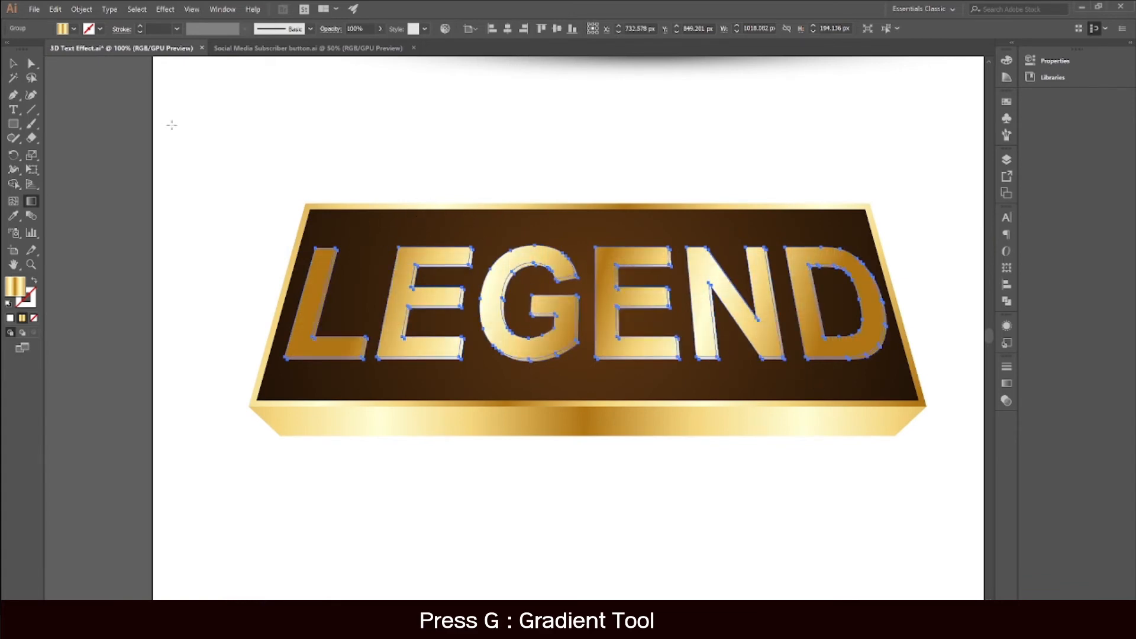
pyautogui.click(13, 63)
pyautogui.click(277, 162)
# Step: Select all six LEGEND letters individually and give each one a vertical top-to-bottom gold gradient with the Gradient tool
pyautogui.scroll(3, 348, 283)
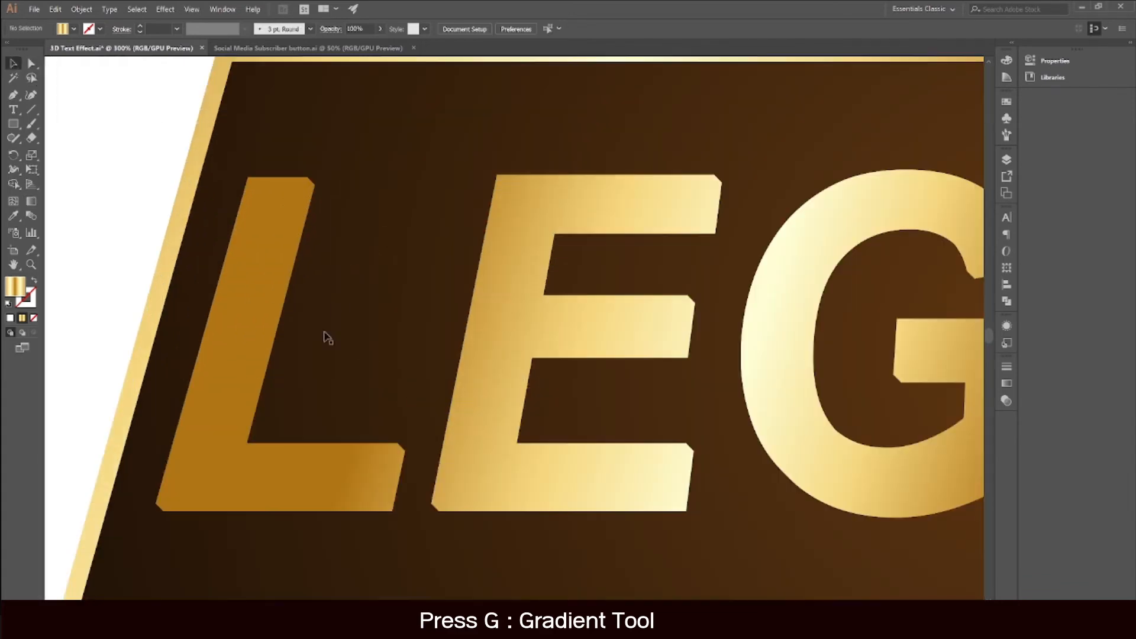
pyautogui.scroll(-3, 323, 350)
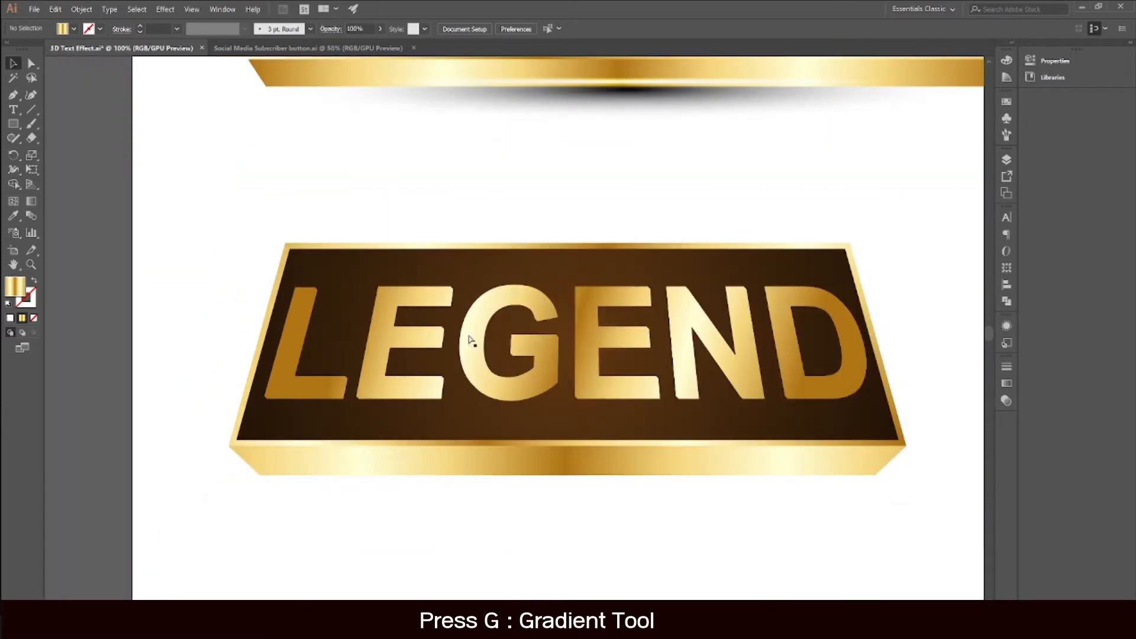
pyautogui.scroll(2, 471, 341)
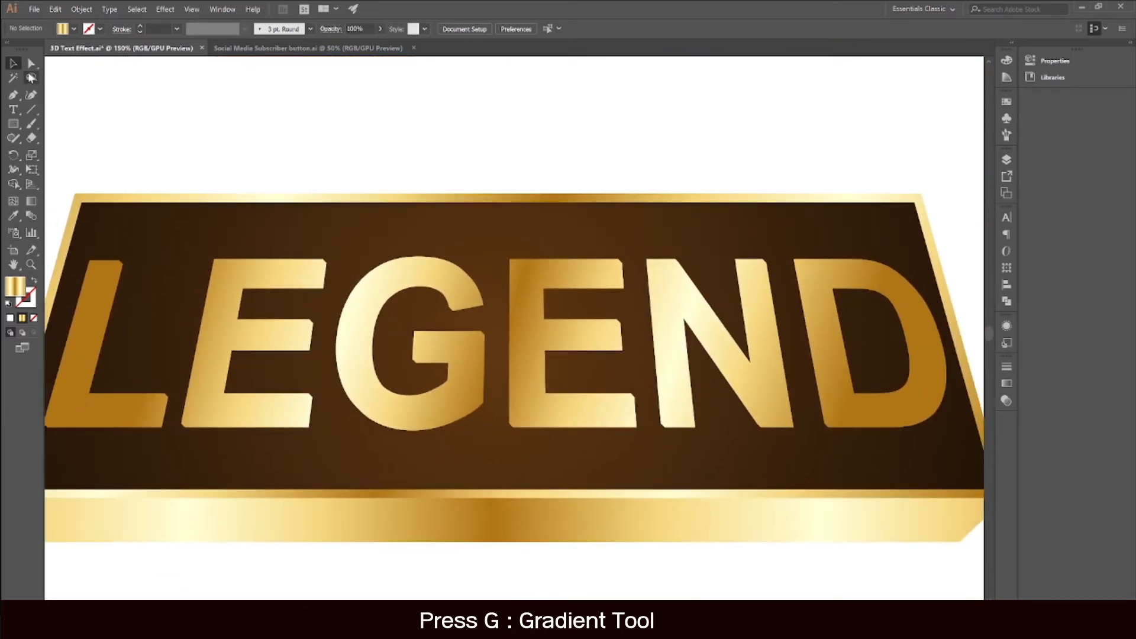
pyautogui.click(31, 63)
pyautogui.click(94, 287)
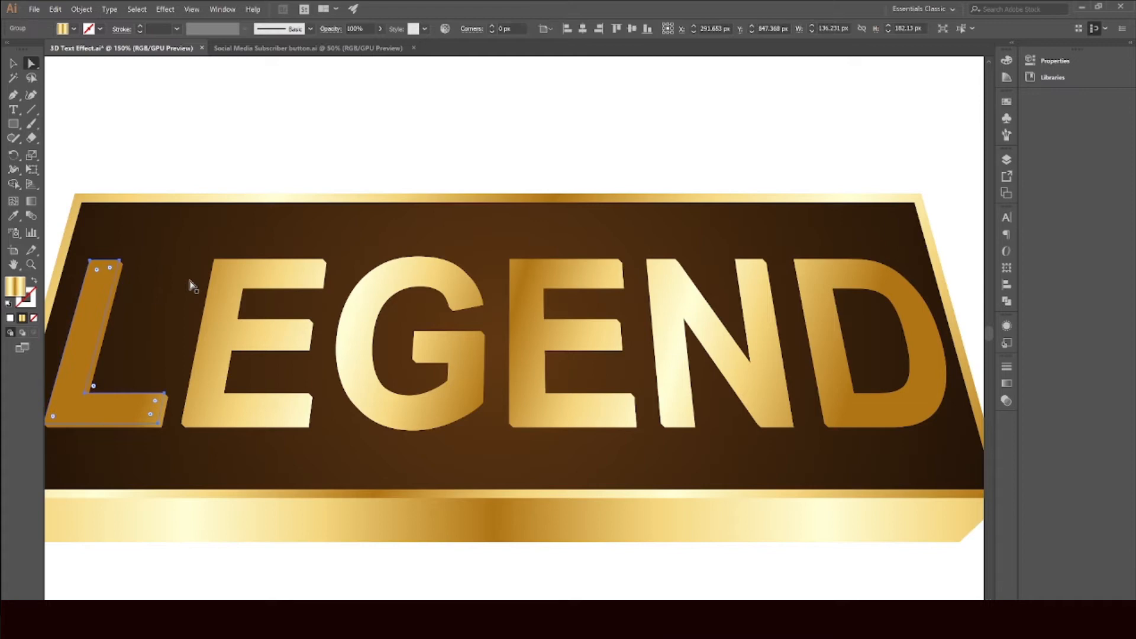
pyautogui.keyDown('shift'); pyautogui.click(230, 276); pyautogui.keyUp('shift')
pyautogui.keyDown('shift'); pyautogui.click(394, 281); pyautogui.keyUp('shift')
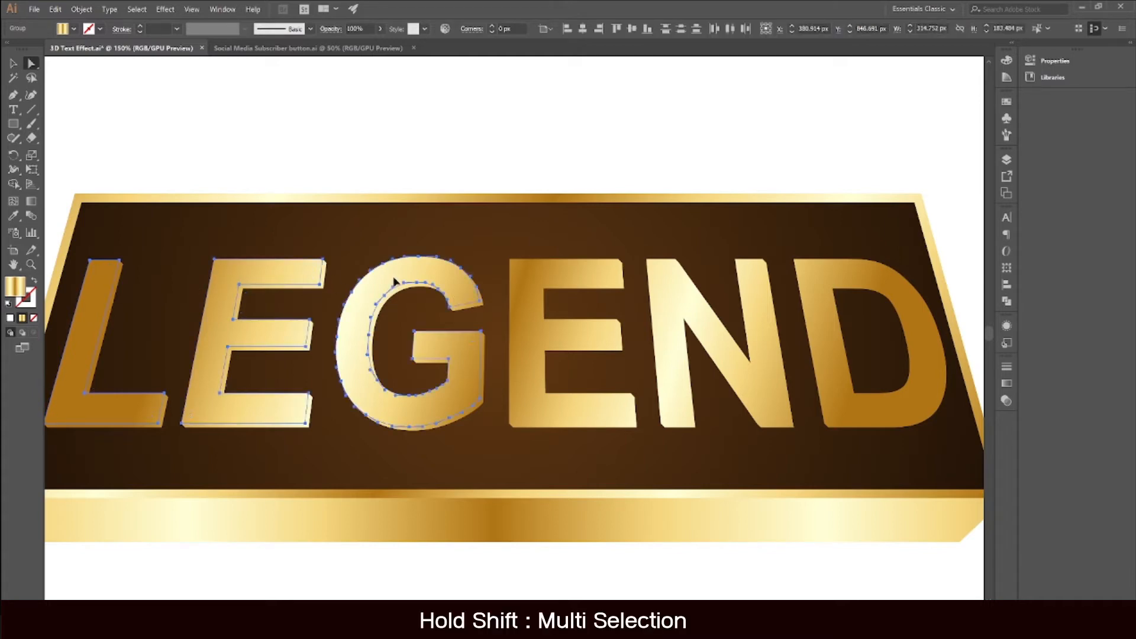
pyautogui.keyDown('shift'); pyautogui.click(537, 278); pyautogui.keyUp('shift')
pyautogui.keyDown('shift'); pyautogui.click(654, 281); pyautogui.keyUp('shift')
pyautogui.keyDown('shift'); pyautogui.click(810, 293); pyautogui.keyUp('shift')
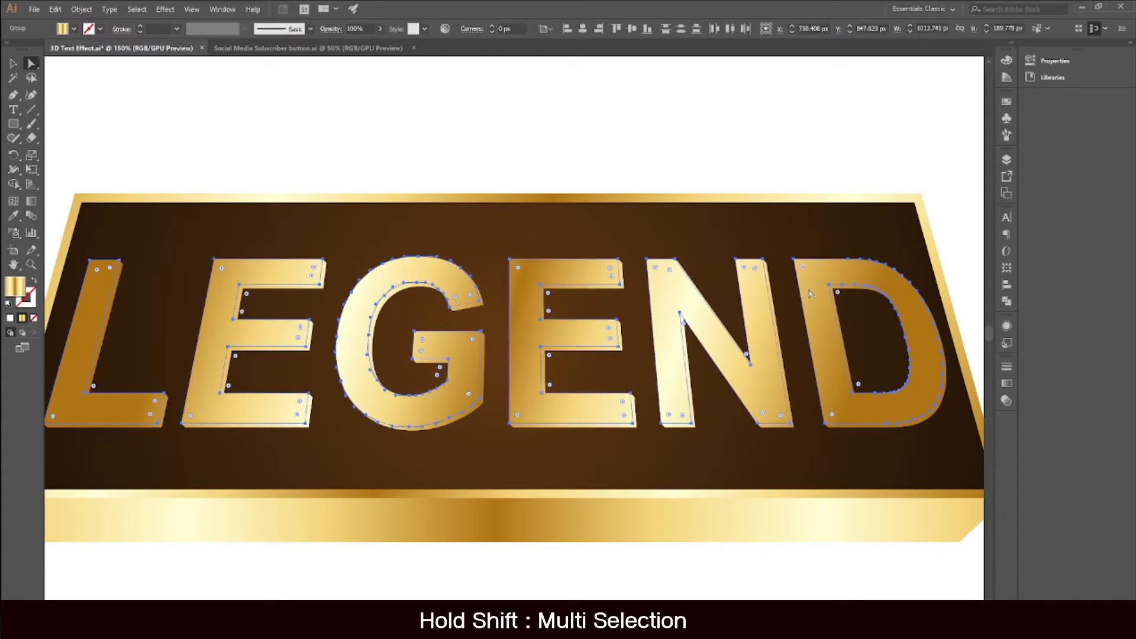
pyautogui.scroll(-1, 592, 295)
pyautogui.moveTo(477, 282); pyautogui.dragTo(503, 282)
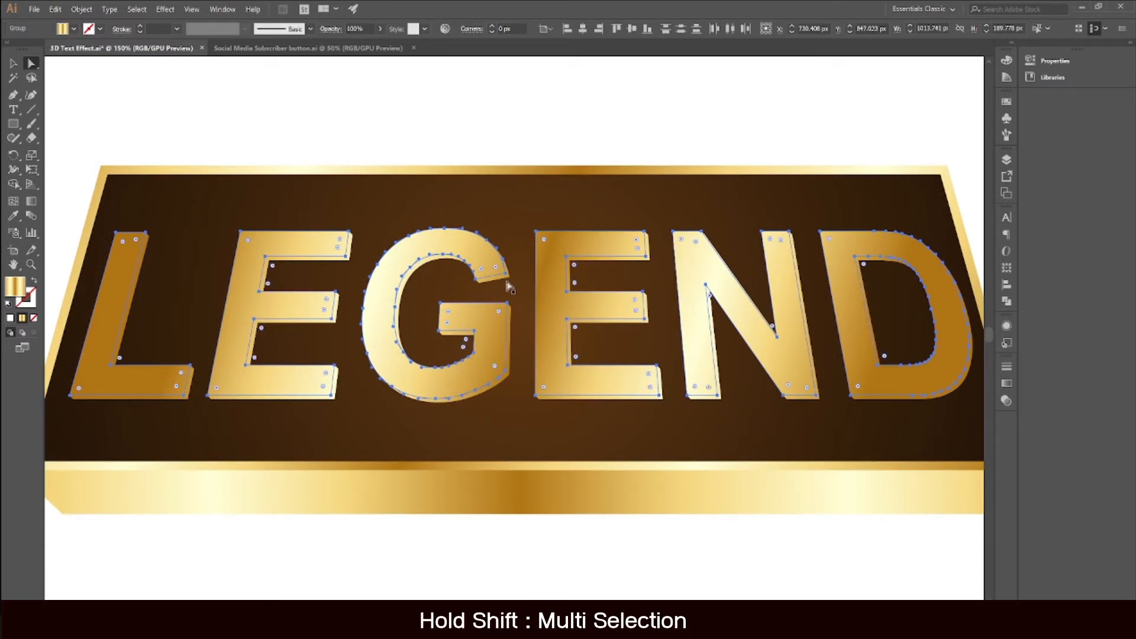
pyautogui.press('g')
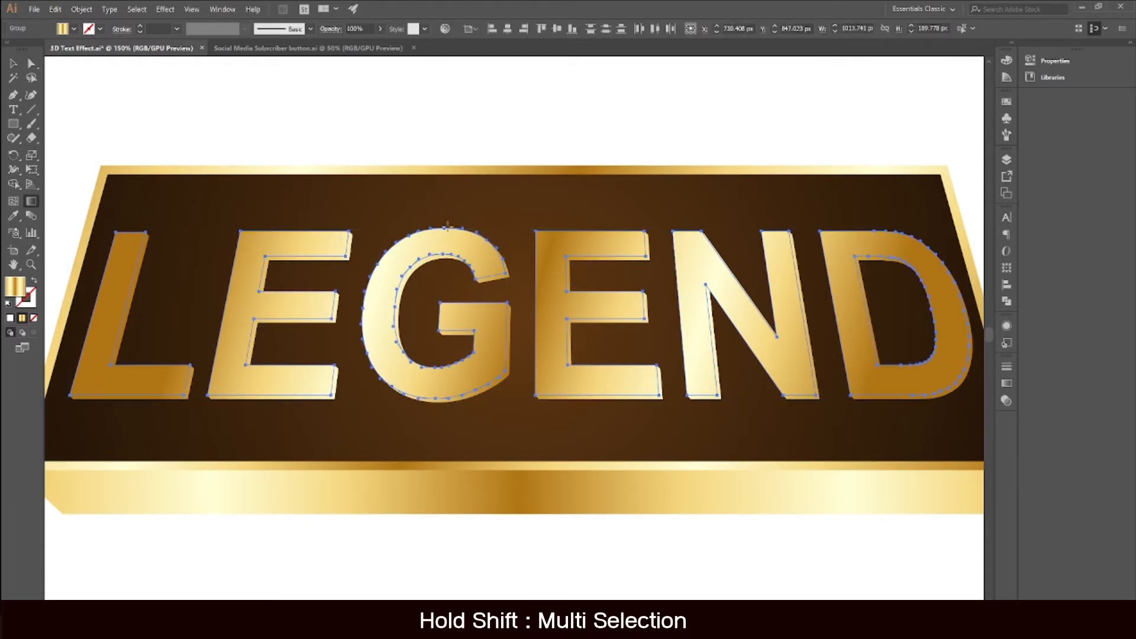
pyautogui.moveTo(451, 208); pyautogui.dragTo(459, 408)
pyautogui.scroll(-1, 457, 402)
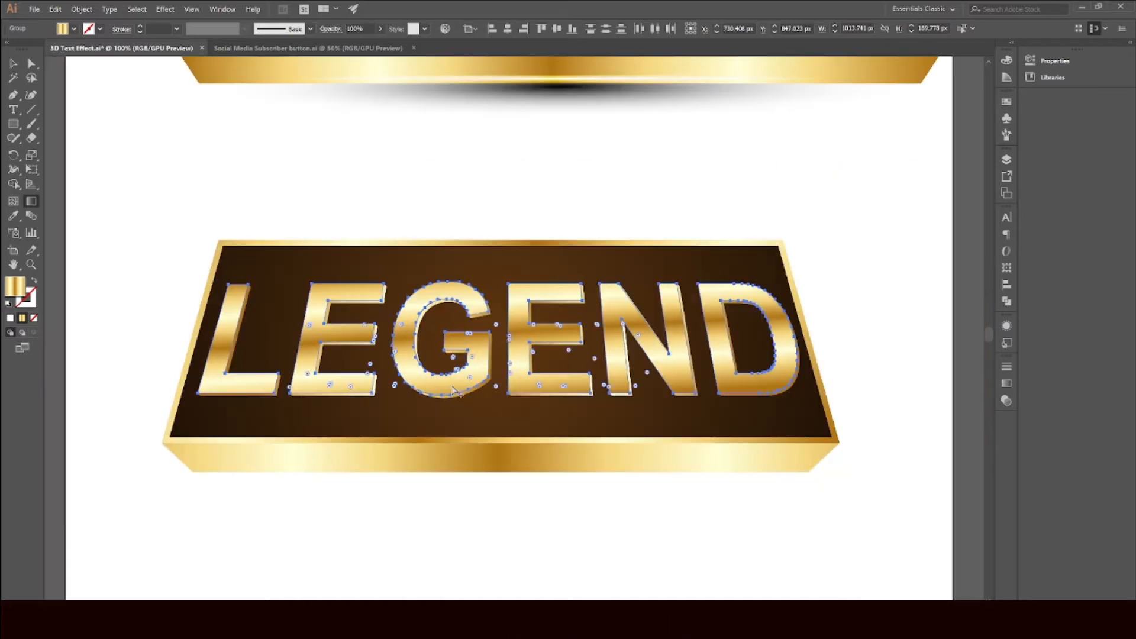
pyautogui.moveTo(460, 242); pyautogui.dragTo(459, 431)
pyautogui.scroll(1, 533, 400)
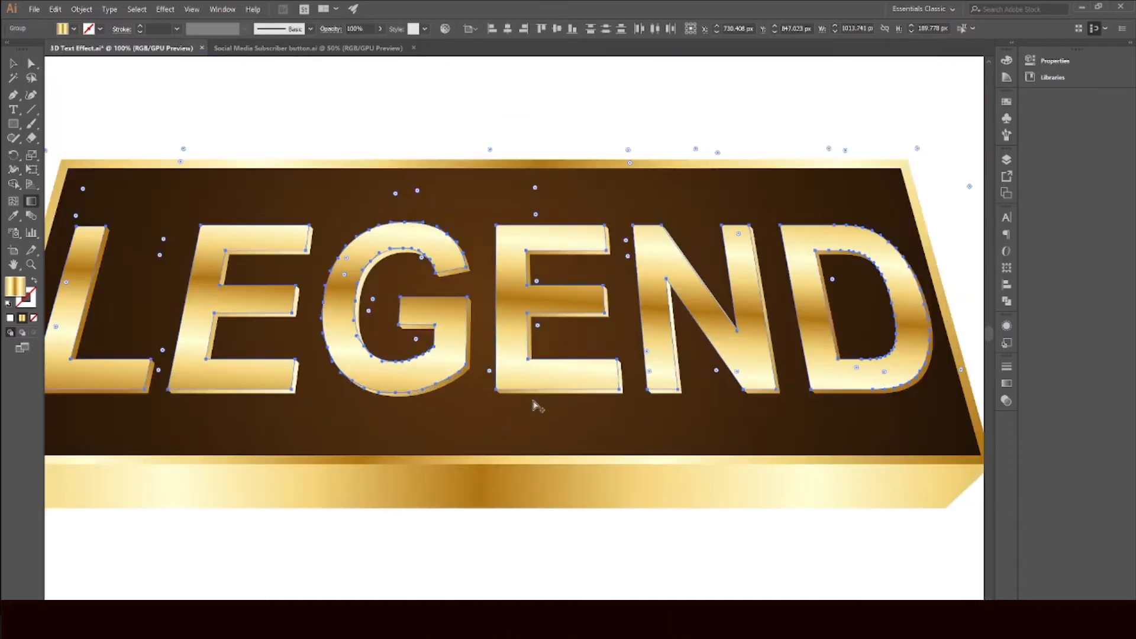
pyautogui.scroll(2, 536, 406)
pyautogui.moveTo(418, 142); pyautogui.dragTo(433, 399)
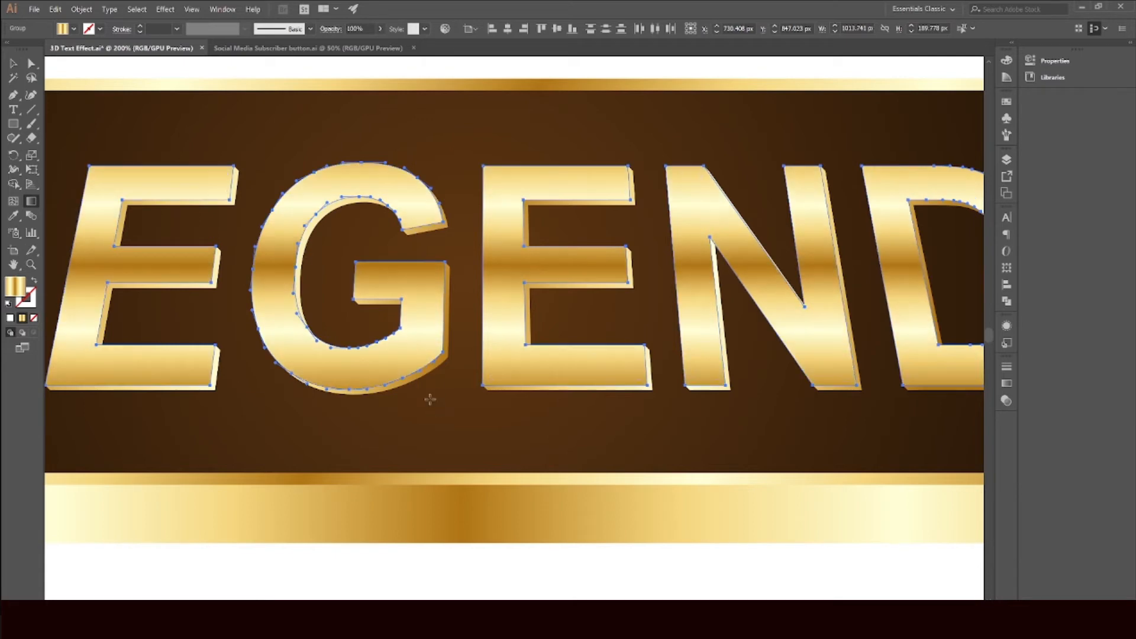
pyautogui.scroll(-2, 432, 400)
pyautogui.press('v')
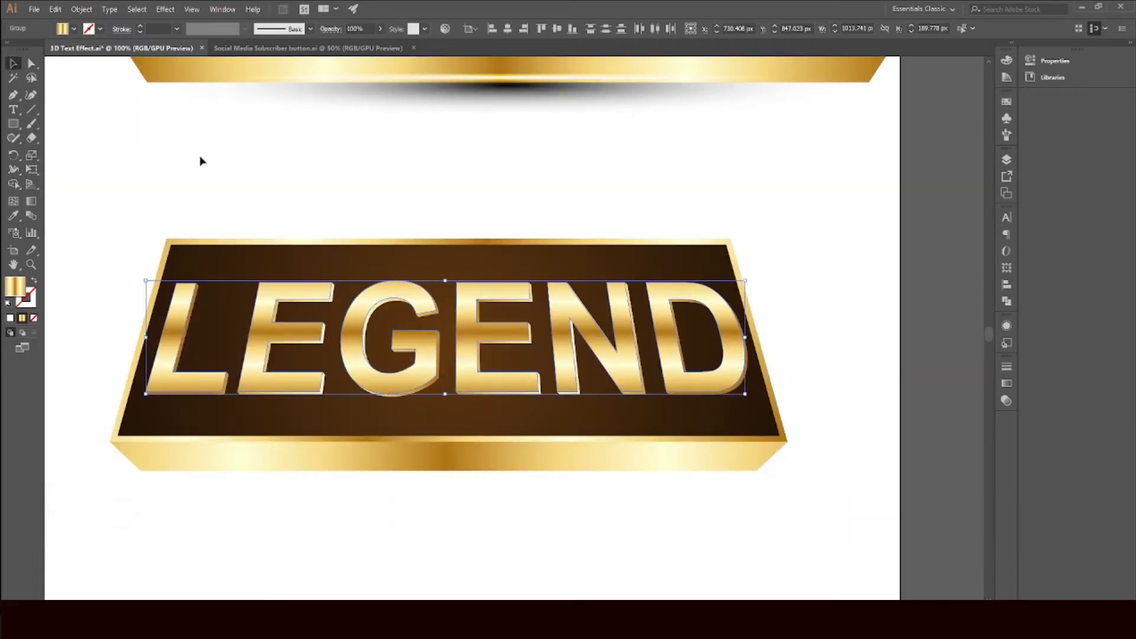
pyautogui.click(200, 160)
# Step: Copy the LEGEND text group and paste the copy in back
pyautogui.scroll(-1, 296, 396)
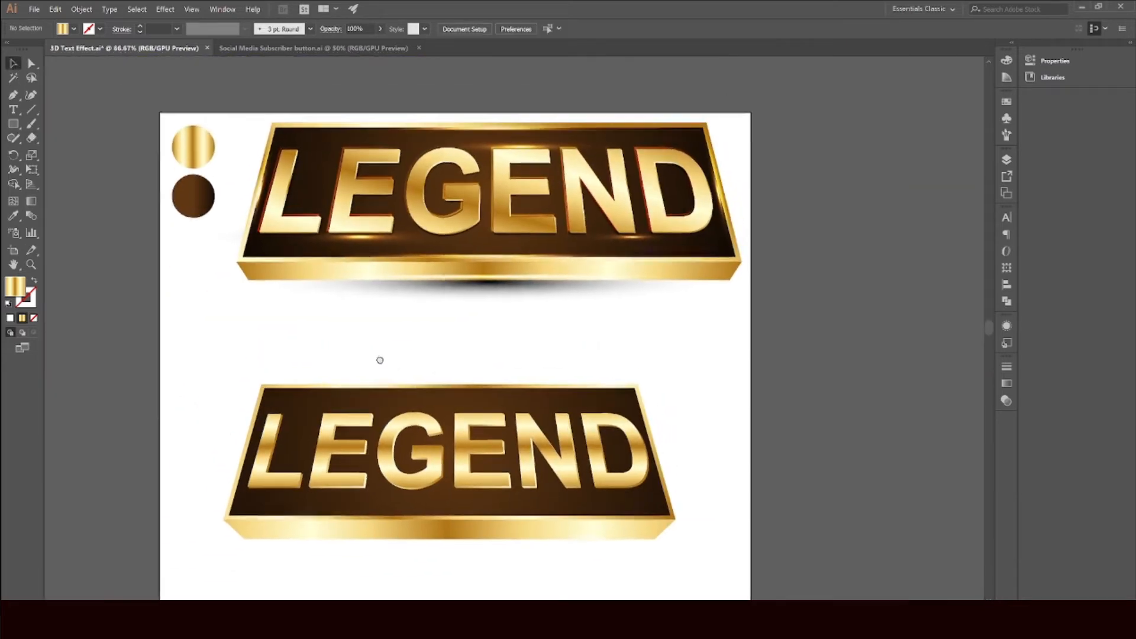
pyautogui.scroll(1, 316, 425)
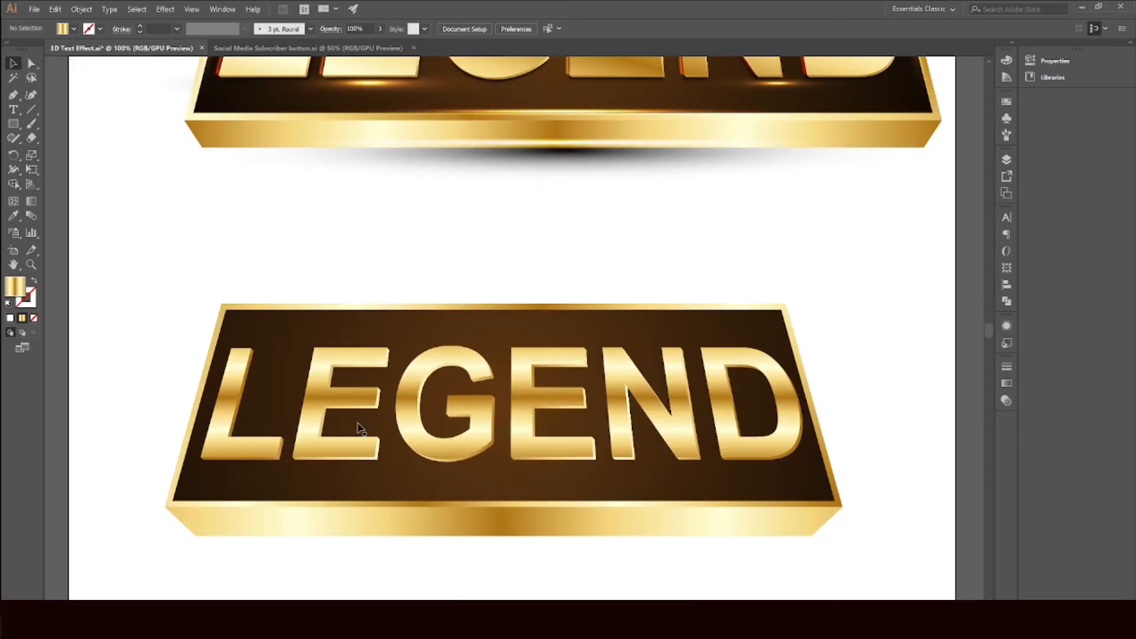
pyautogui.click(343, 393)
pyautogui.click(350, 255)
pyautogui.press('a')
pyautogui.click(231, 386)
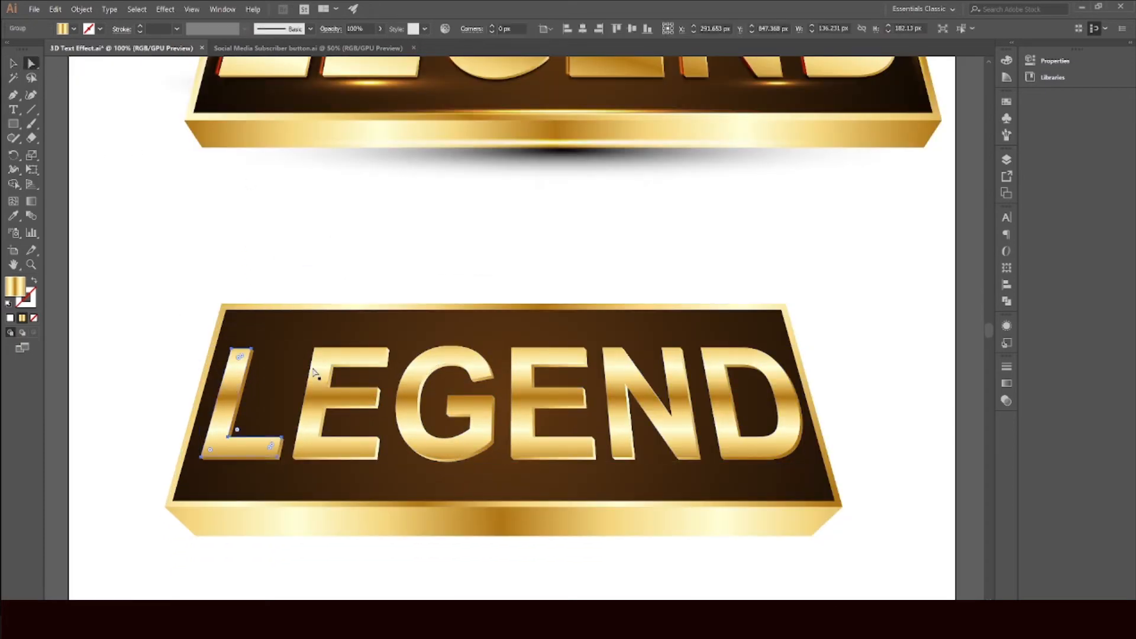
pyautogui.keyDown('shift'); pyautogui.click(320, 373); pyautogui.keyUp('shift')
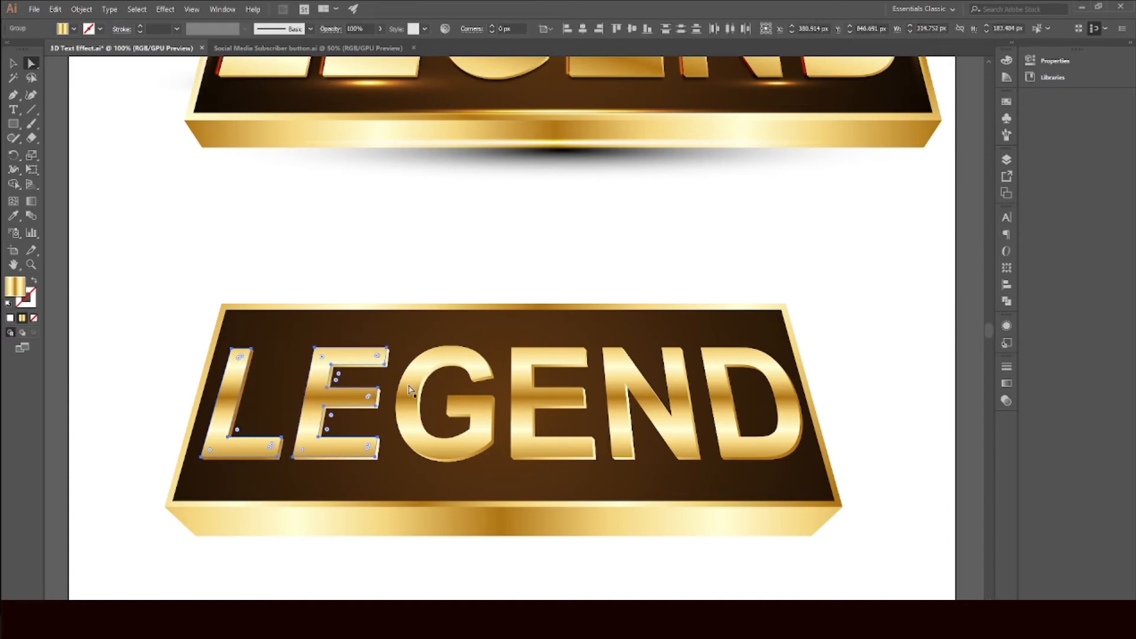
pyautogui.keyDown('shift'); pyautogui.click(410, 390); pyautogui.keyUp('shift')
pyautogui.keyDown('shift'); pyautogui.click(529, 402); pyautogui.keyUp('shift')
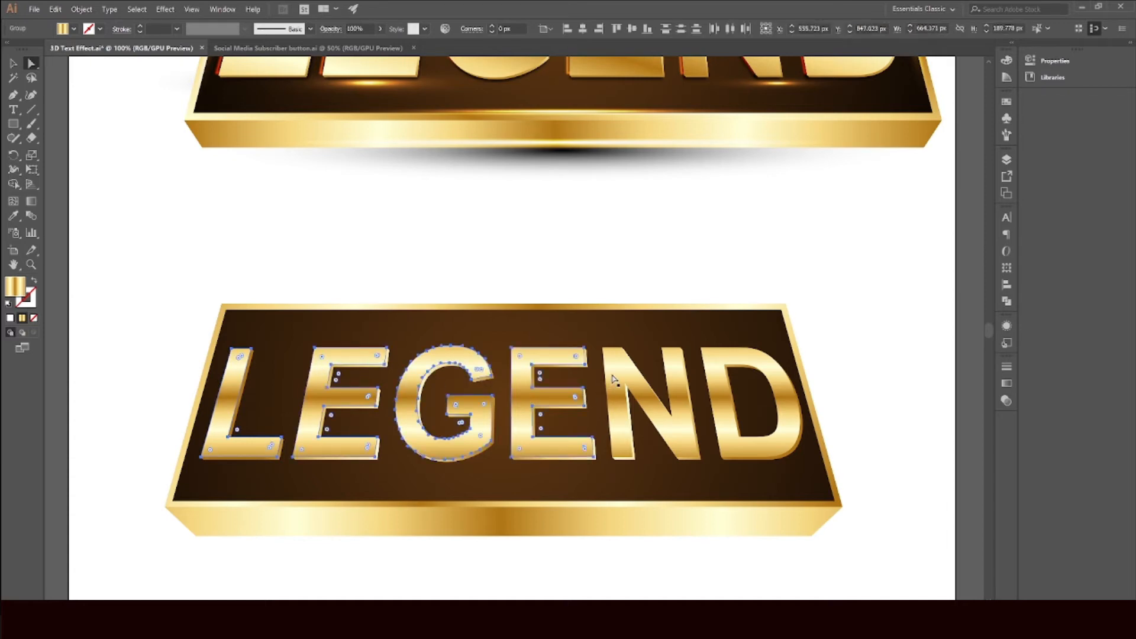
pyautogui.keyDown('shift'); pyautogui.click(613, 379); pyautogui.keyUp('shift')
pyautogui.keyDown('shift'); pyautogui.click(715, 360); pyautogui.keyUp('shift')
pyautogui.hscroll(-4, 279, 465)
pyautogui.press('v')
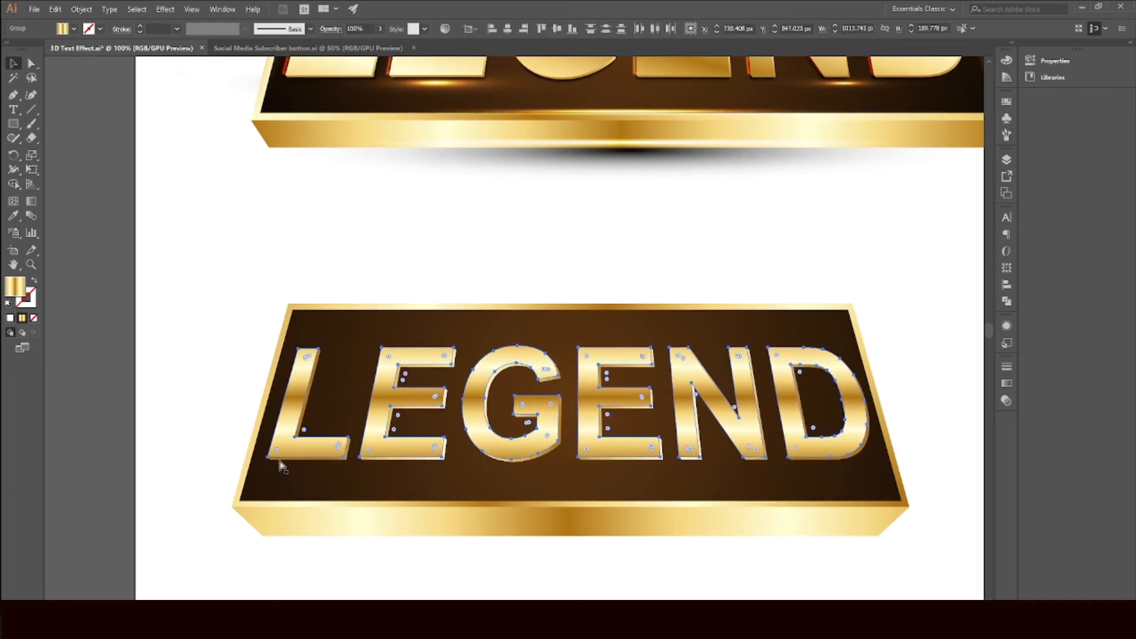
pyautogui.scroll(-1, 486, 480)
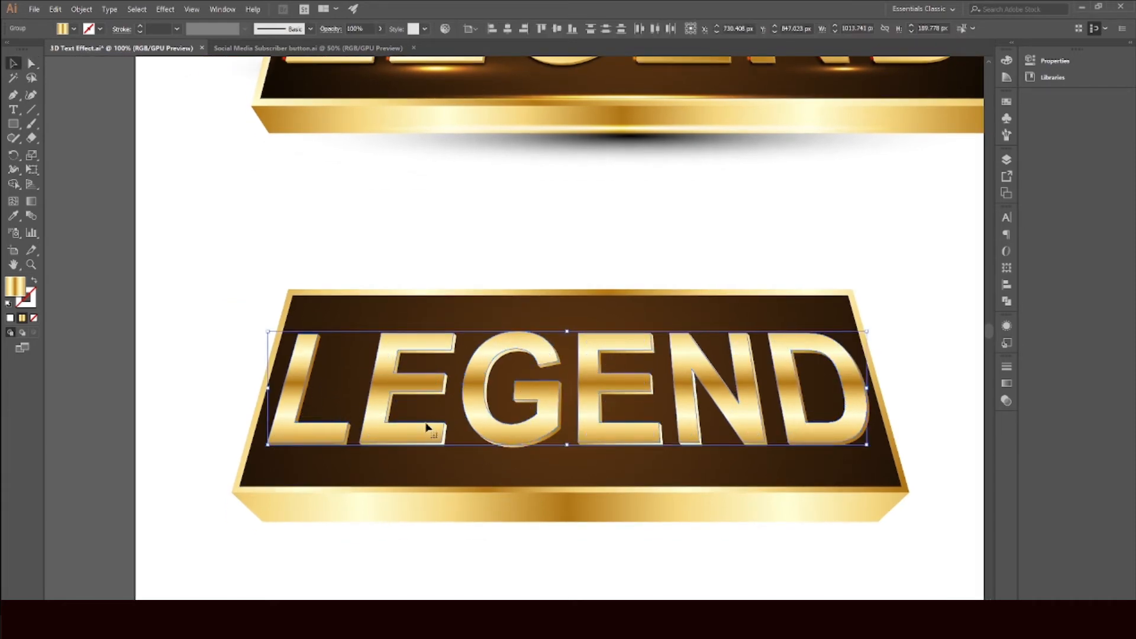
pyautogui.click(56, 9)
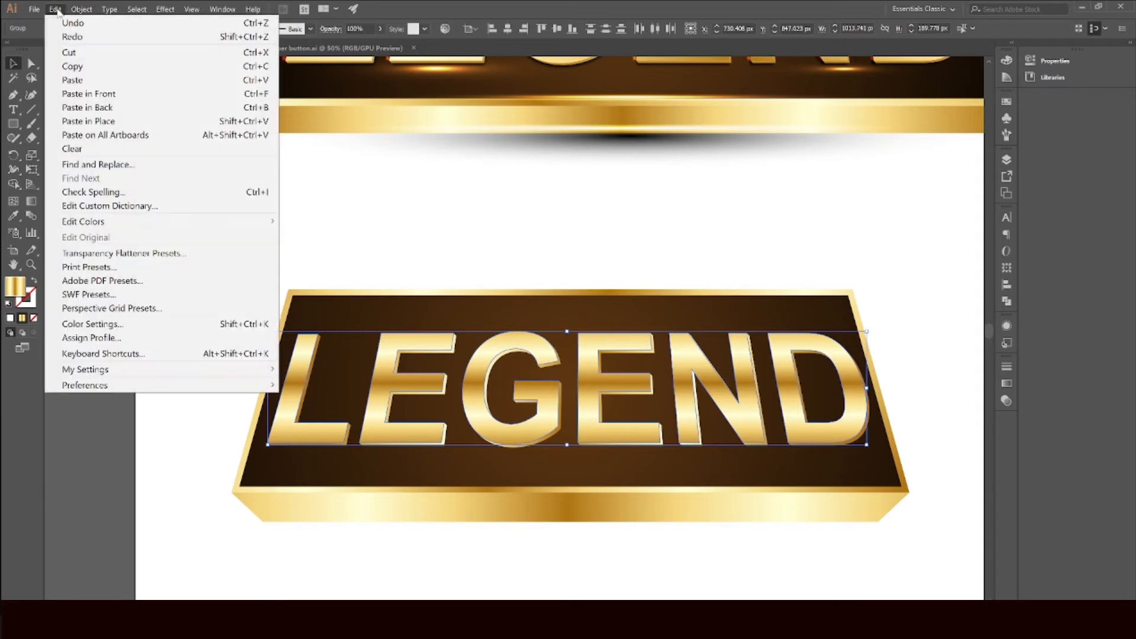
pyautogui.click(71, 65)
pyautogui.click(152, 198)
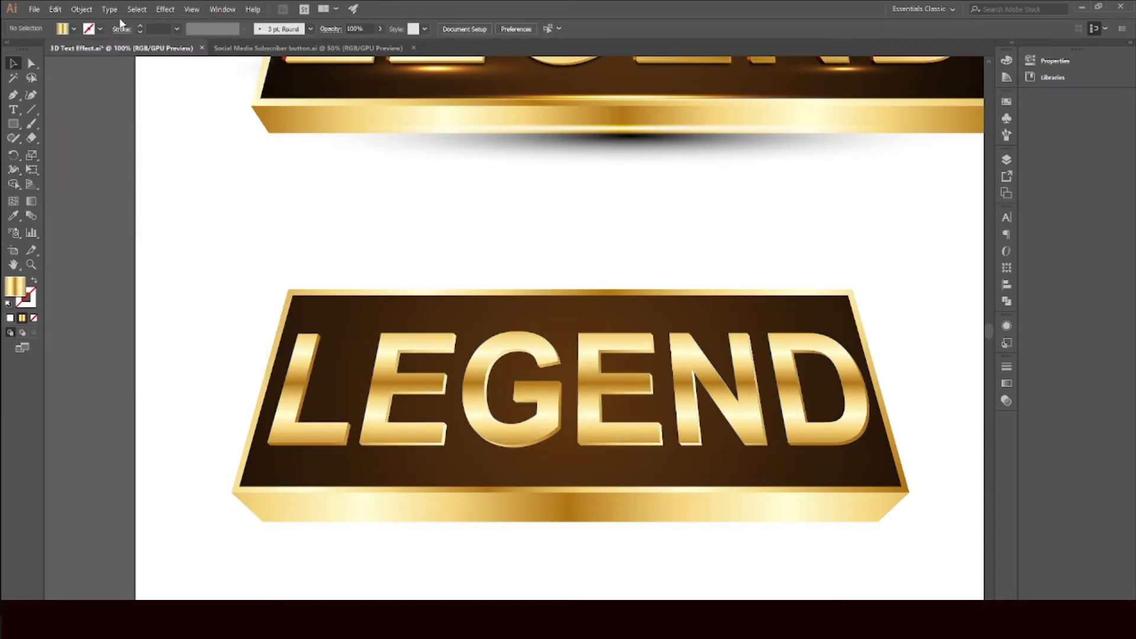
pyautogui.click(55, 9)
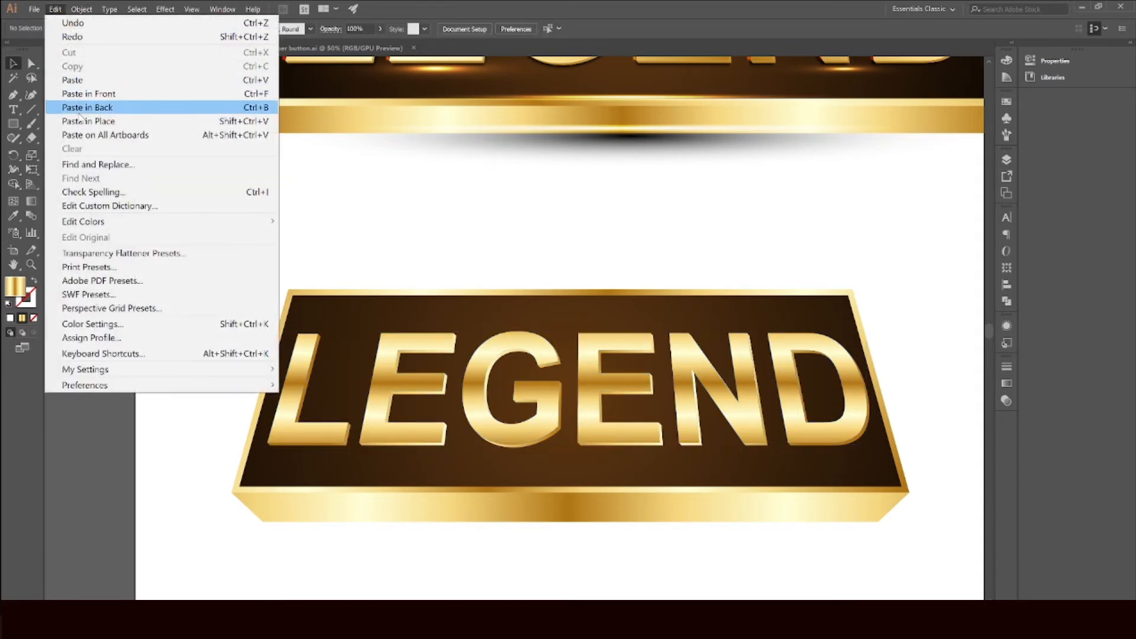
pyautogui.click(78, 84)
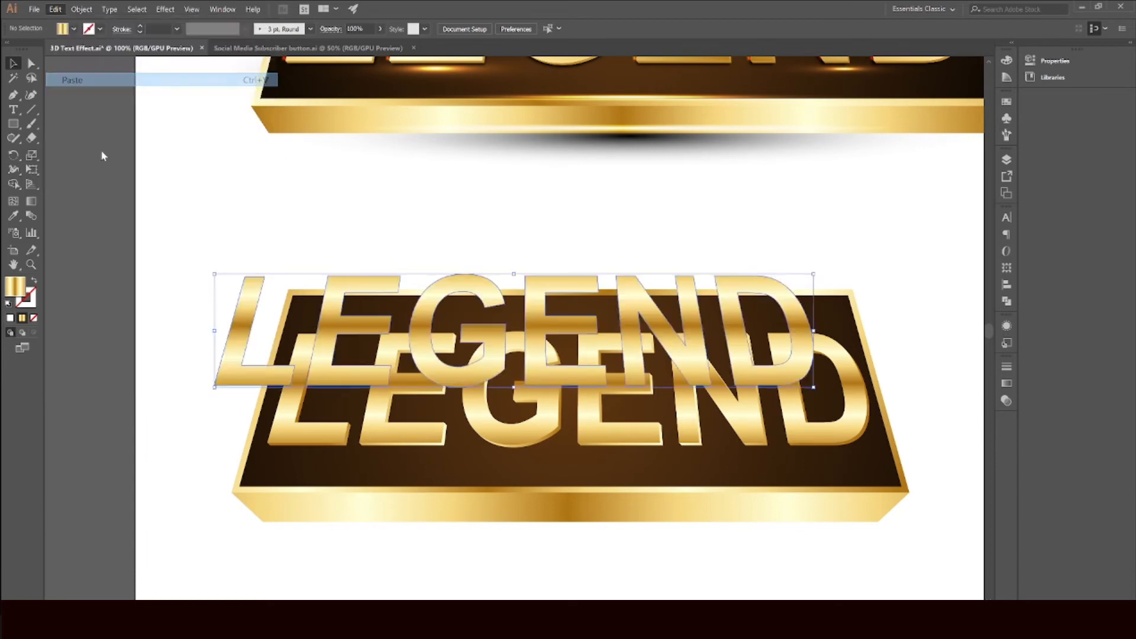
# Step: Rearrange the stacking order of the pasted LEGEND copy and fill it with black
pyautogui.rightClick(254, 306)
pyautogui.click(198, 251)
pyautogui.click(309, 206)
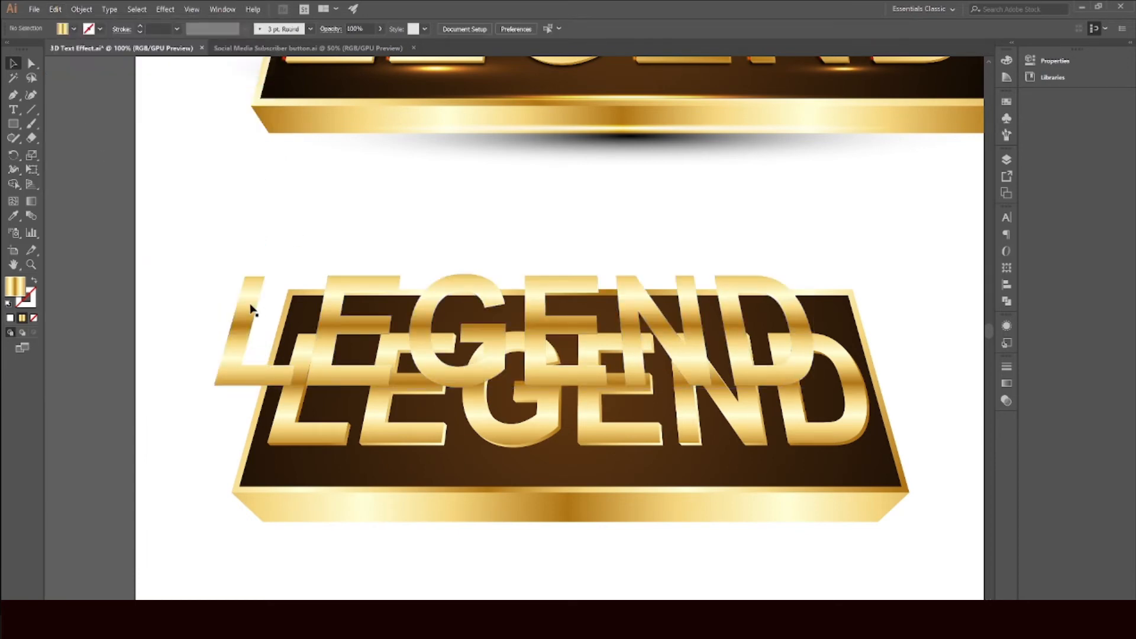
pyautogui.click(264, 294)
pyautogui.scroll(3, 274, 314)
pyautogui.scroll(2, 274, 314)
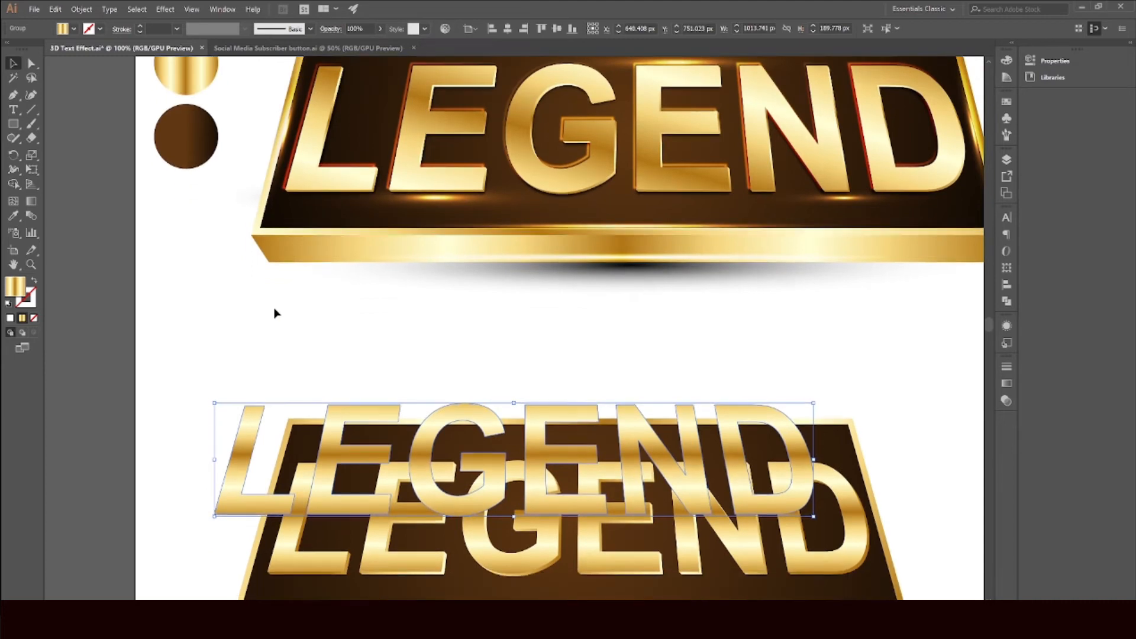
pyautogui.scroll(-2, 290, 364)
pyautogui.scroll(-2, 278, 420)
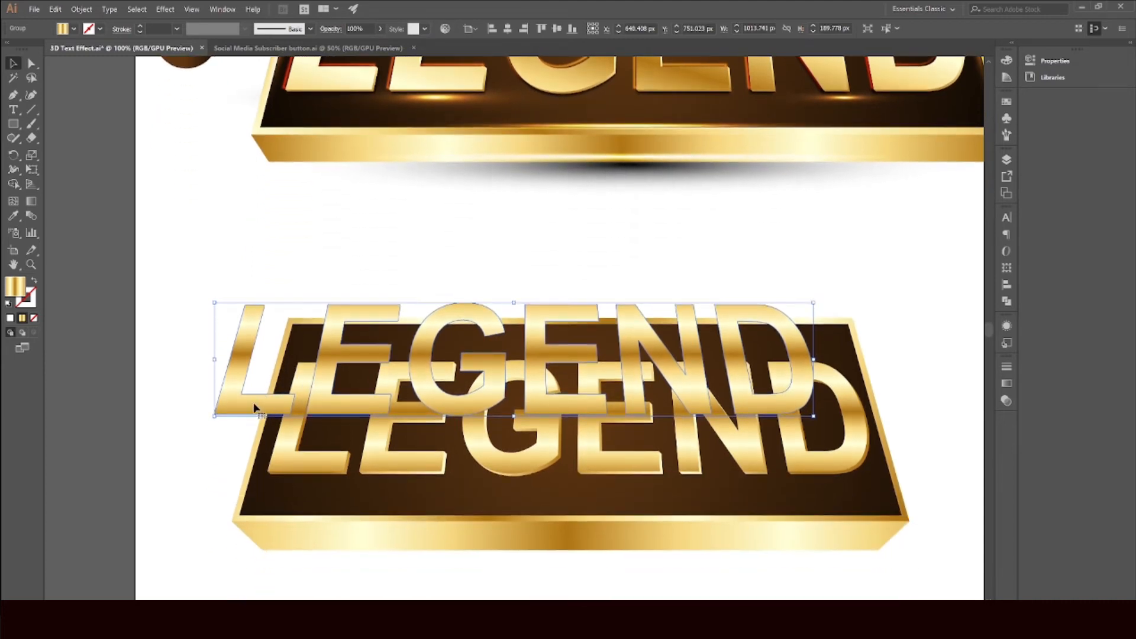
pyautogui.scroll(-1, 258, 402)
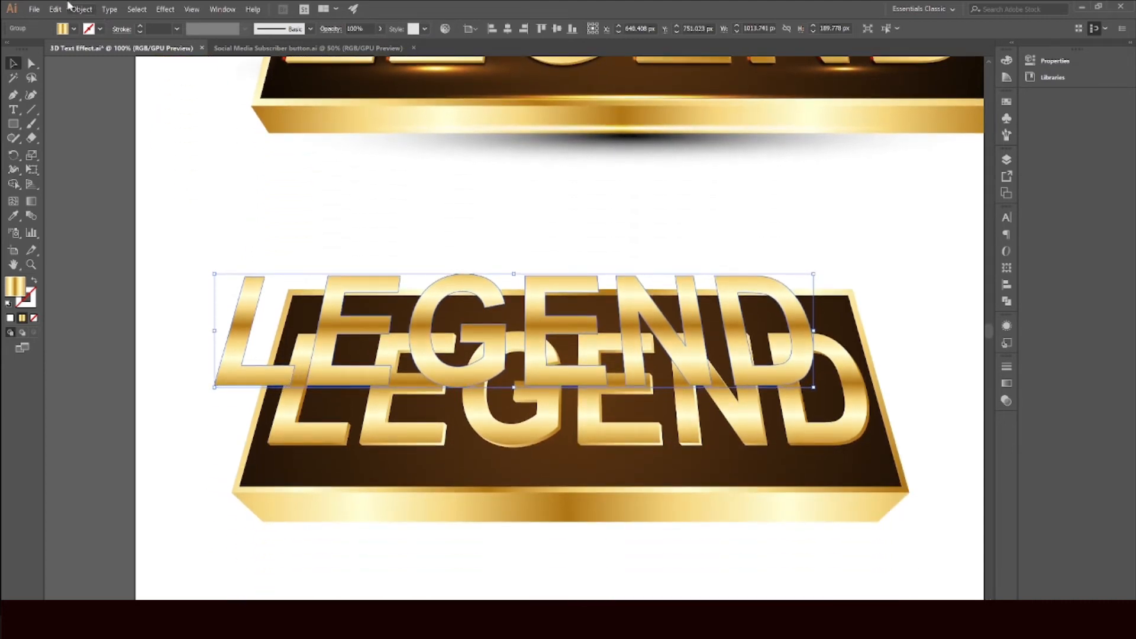
pyautogui.click(73, 30)
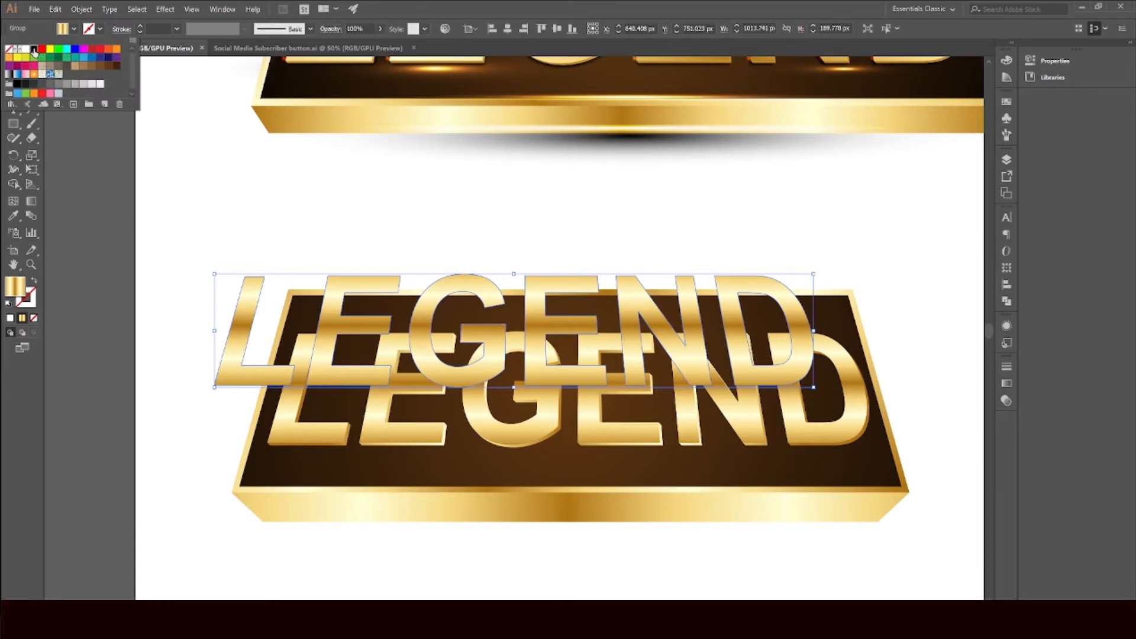
pyautogui.click(33, 48)
pyautogui.click(274, 287)
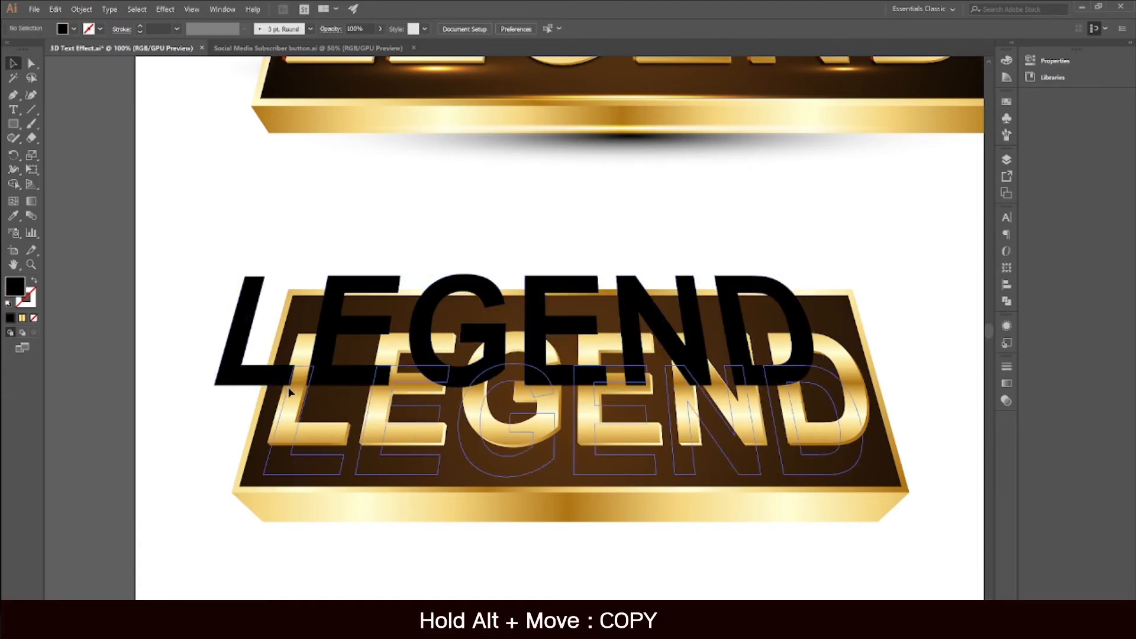
# Step: Duplicate the black LEGEND text above the banner and align the other black copy over the gold letters
pyautogui.moveTo(241, 304); pyautogui.dragTo(215, 200)
pyautogui.scroll(-3, 314, 420)
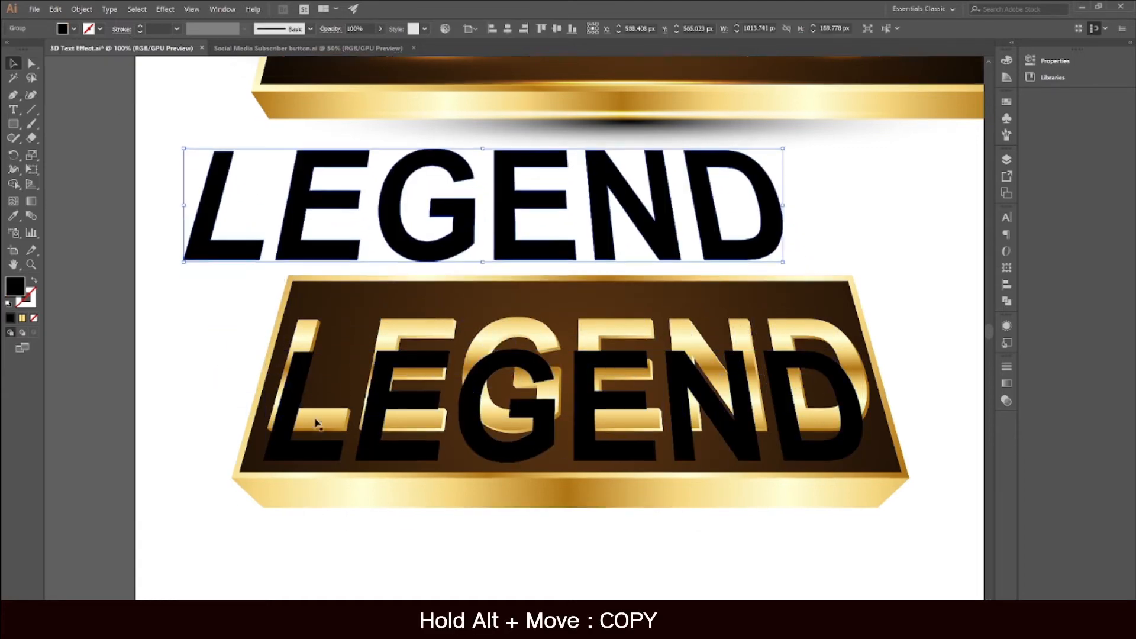
pyautogui.click(306, 425)
pyautogui.scroll(-1, 288, 427)
pyautogui.scroll(4, 283, 427)
pyautogui.moveTo(283, 430); pyautogui.dragTo(307, 349)
pyautogui.scroll(-2, 307, 349)
pyautogui.scroll(1, 893, 277)
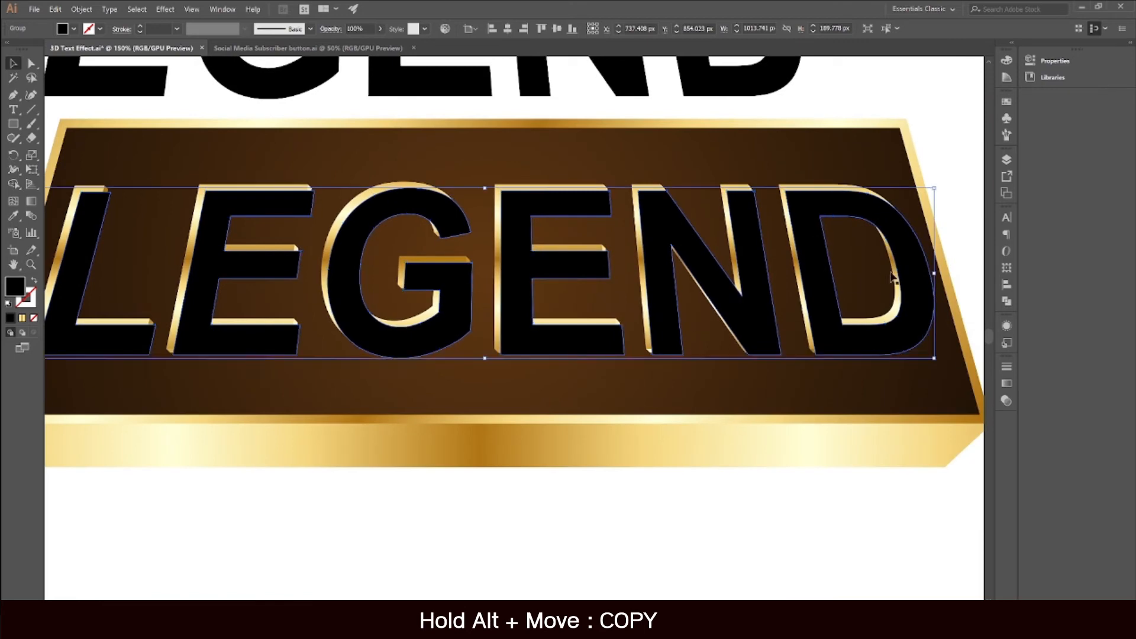
pyautogui.moveTo(937, 277); pyautogui.dragTo(927, 276)
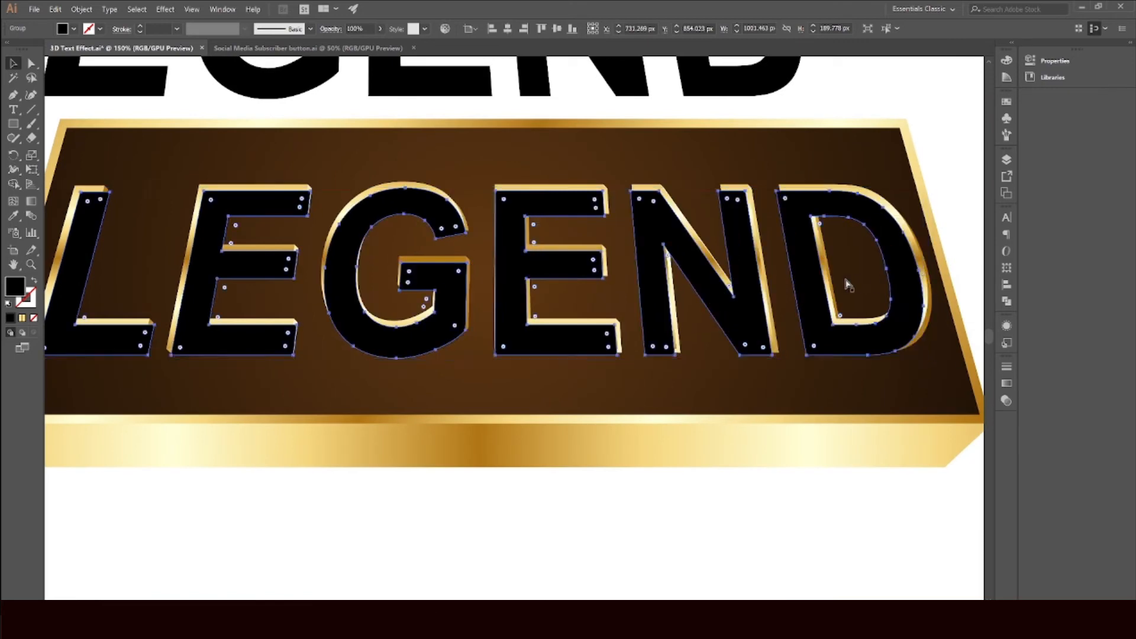
# Step: Apply a Gaussian Blur of 8 pixels to the black LEGEND copy lying over the gold letters
pyautogui.scroll(-1, 829, 280)
pyautogui.scroll(1, 406, 279)
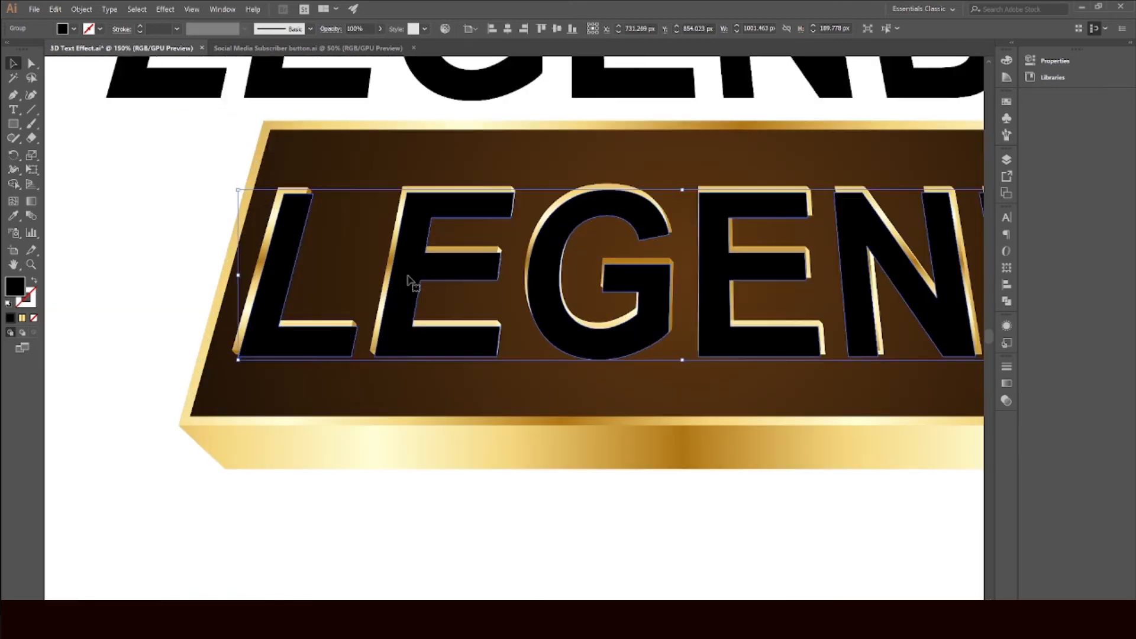
pyautogui.click(166, 9)
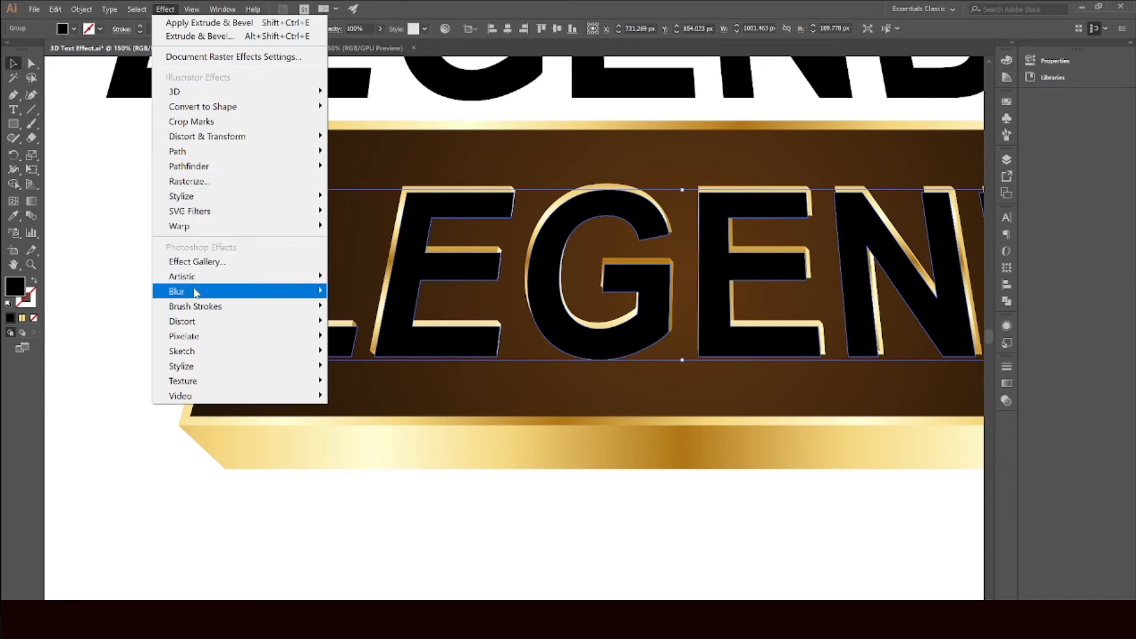
pyautogui.moveTo(311, 295)
pyautogui.click(372, 291)
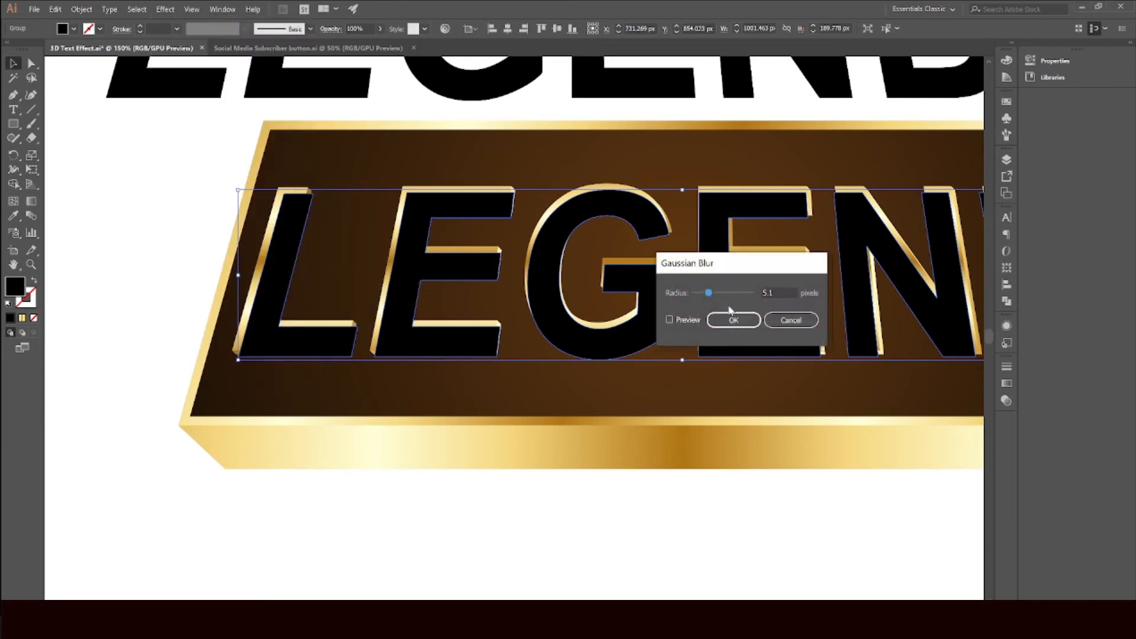
pyautogui.click(671, 320)
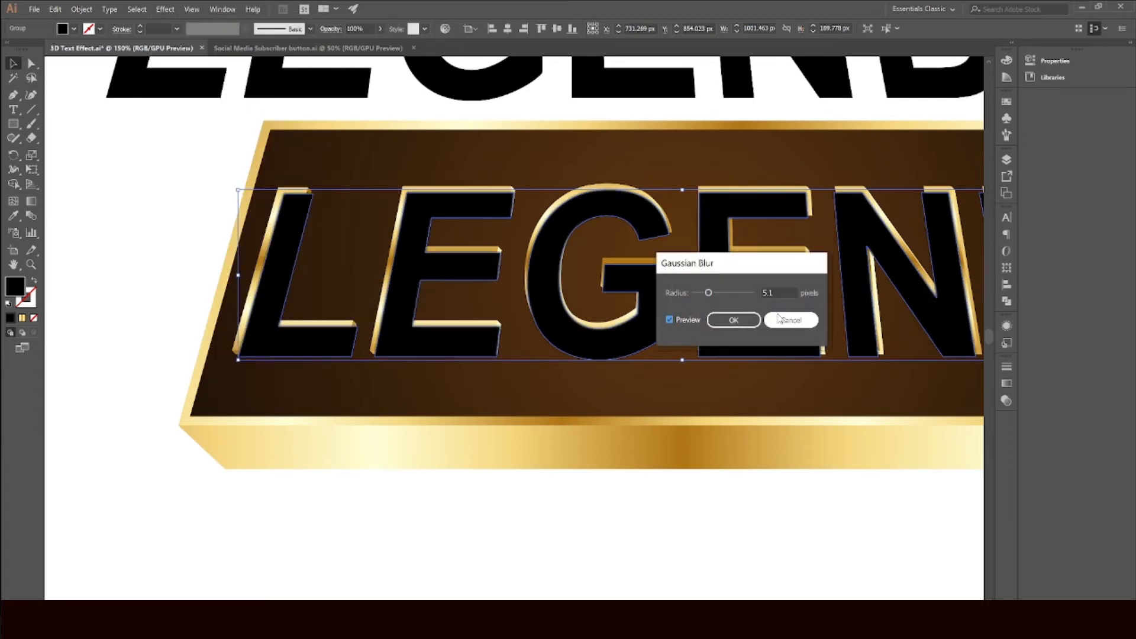
pyautogui.moveTo(716, 291); pyautogui.dragTo(720, 292)
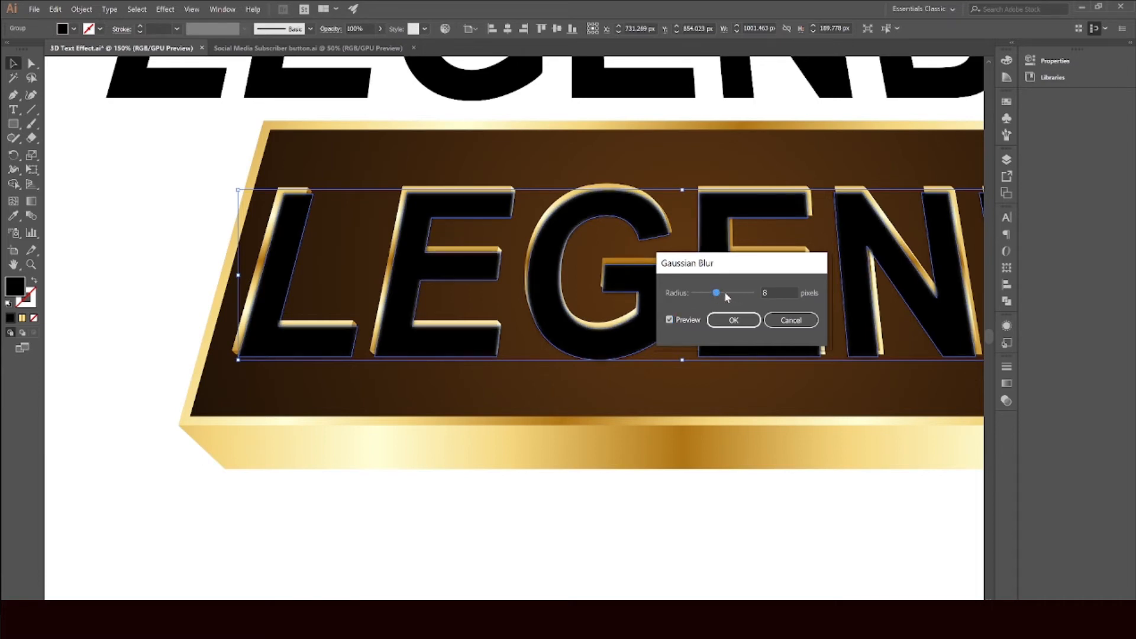
pyautogui.click(735, 320)
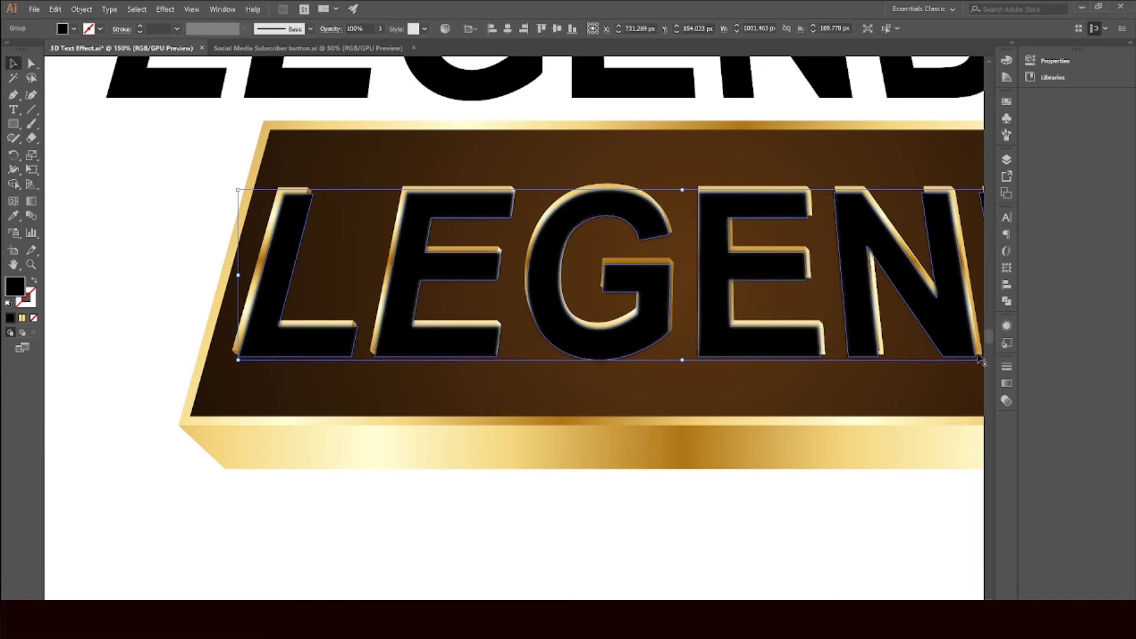
# Step: Set the blurred black LEGEND copy's blending mode to Multiply
pyautogui.click(1007, 401)
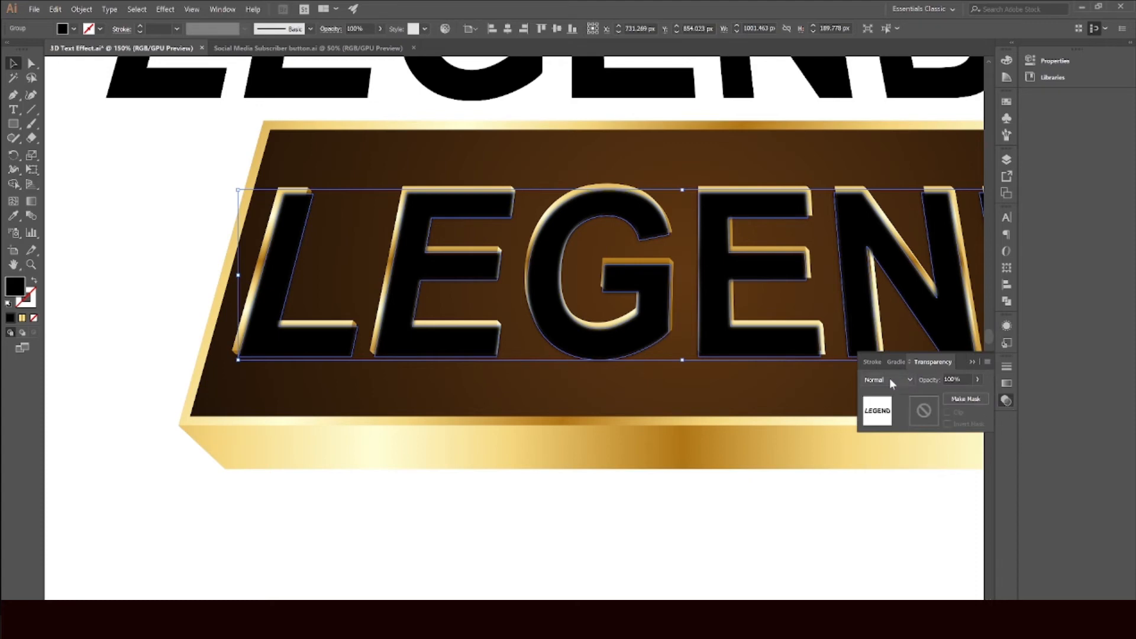
pyautogui.click(891, 382)
pyautogui.click(894, 423)
pyautogui.click(972, 363)
pyautogui.click(462, 487)
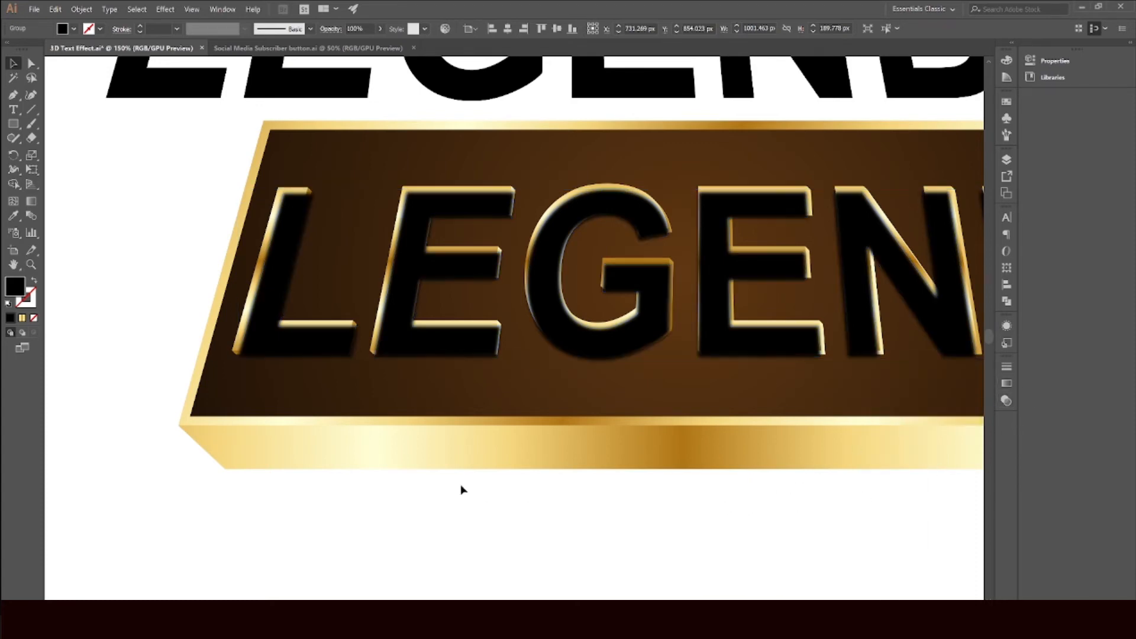
# Step: Bring the gold LEGEND letters to the front, above the blurred black shadow
pyautogui.scroll(-1, 275, 204)
pyautogui.click(275, 204)
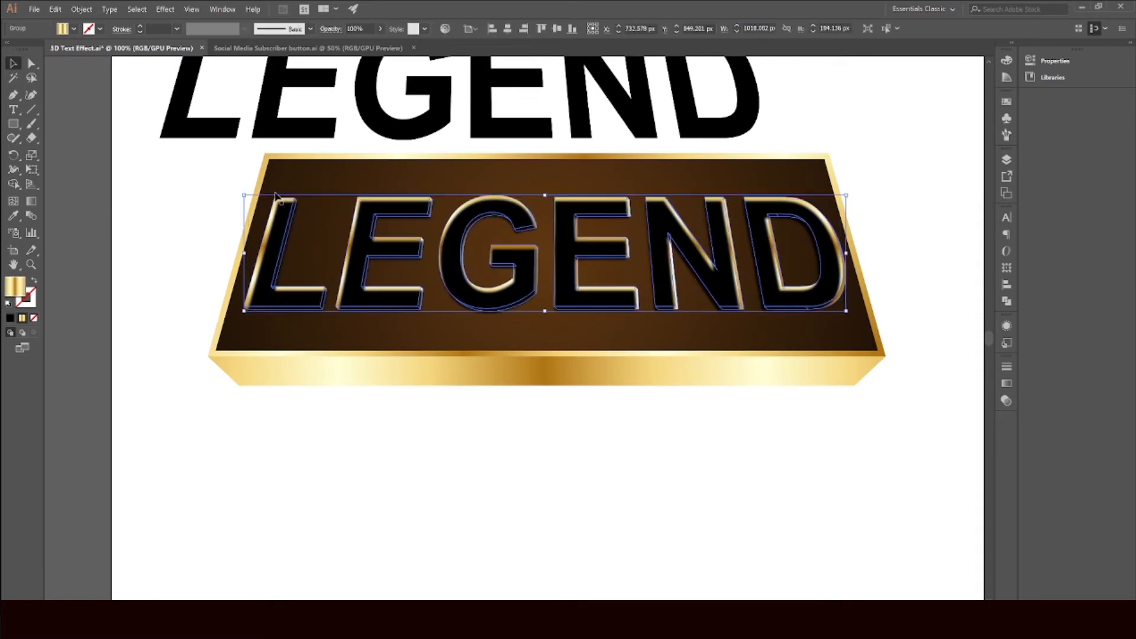
pyautogui.rightClick(271, 201)
pyautogui.moveTo(240, 255)
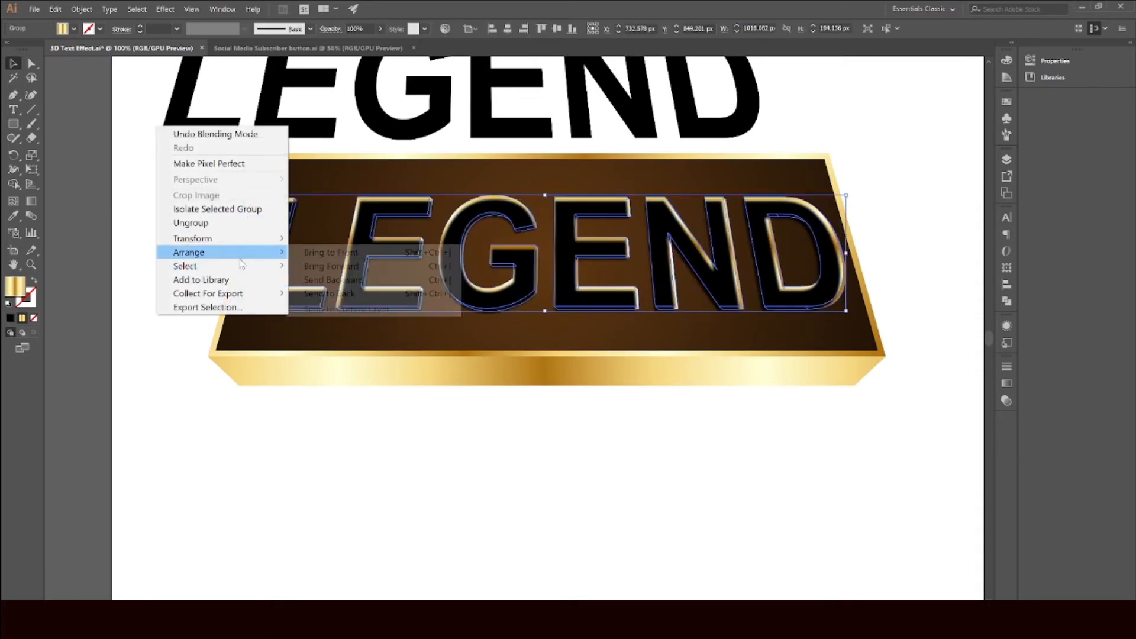
pyautogui.click(379, 259)
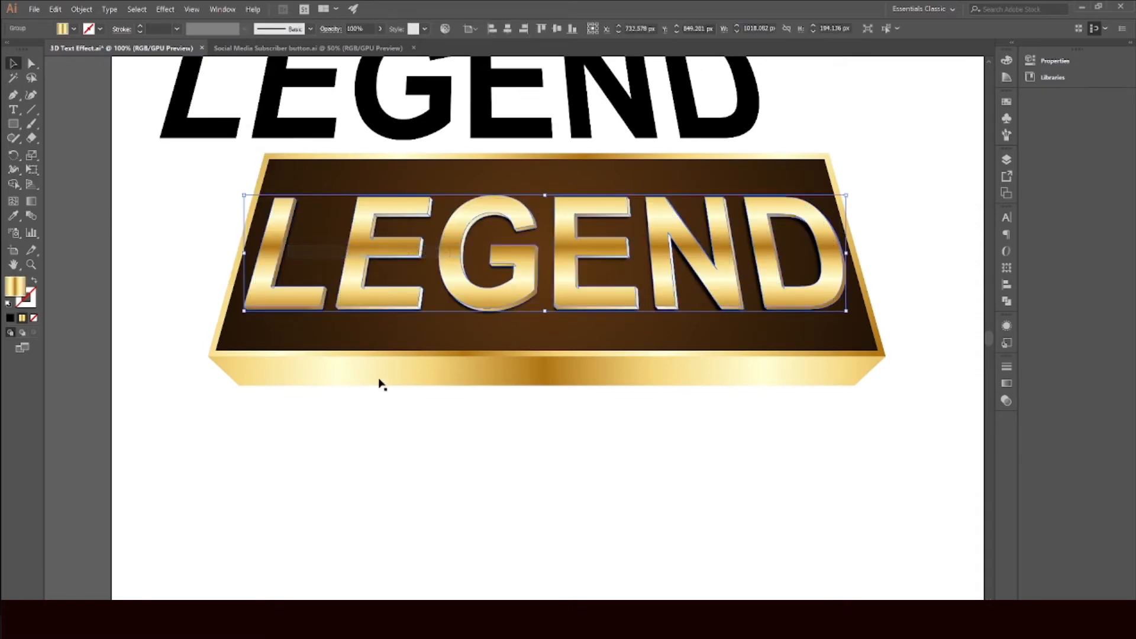
pyautogui.click(415, 440)
# Step: Select the blurred black shadow and nudge it down two steps beneath the gold letters
pyautogui.scroll(2, 740, 326)
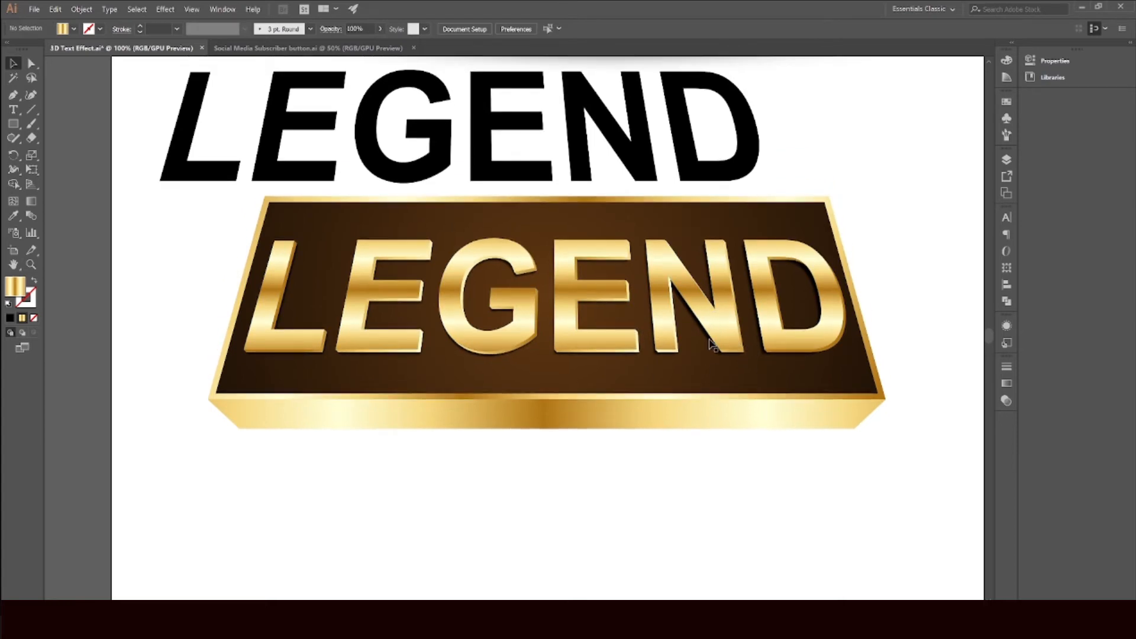
pyautogui.click(712, 345)
pyautogui.scroll(2, 711, 347)
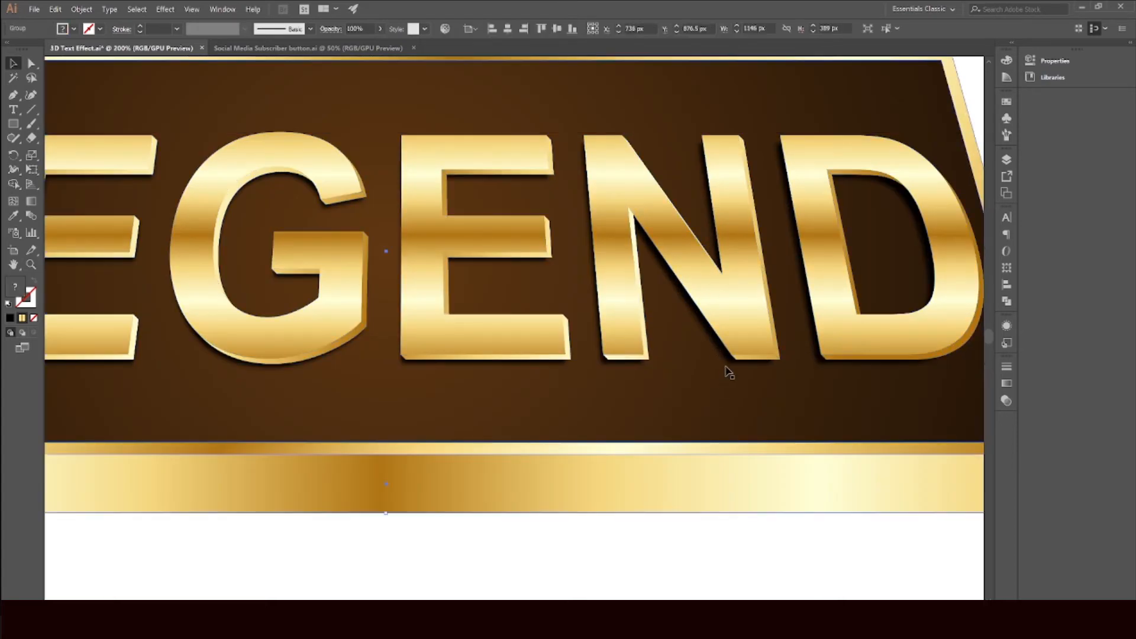
pyautogui.click(727, 366)
pyautogui.scroll(-1, 725, 368)
pyautogui.moveTo(589, 373); pyautogui.dragTo(797, 325)
pyautogui.press('Down')
pyautogui.press('Down')
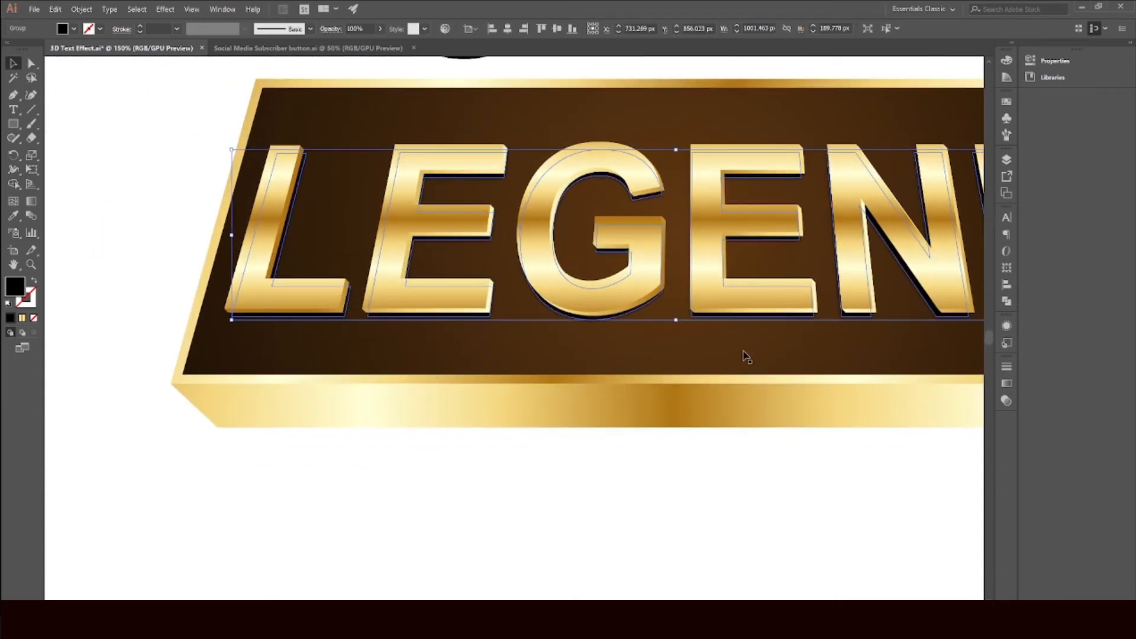
# Step: Edit the shadow's Gaussian Blur effect and set its radius to 21.5 pixels
pyautogui.scroll(-5, 747, 357)
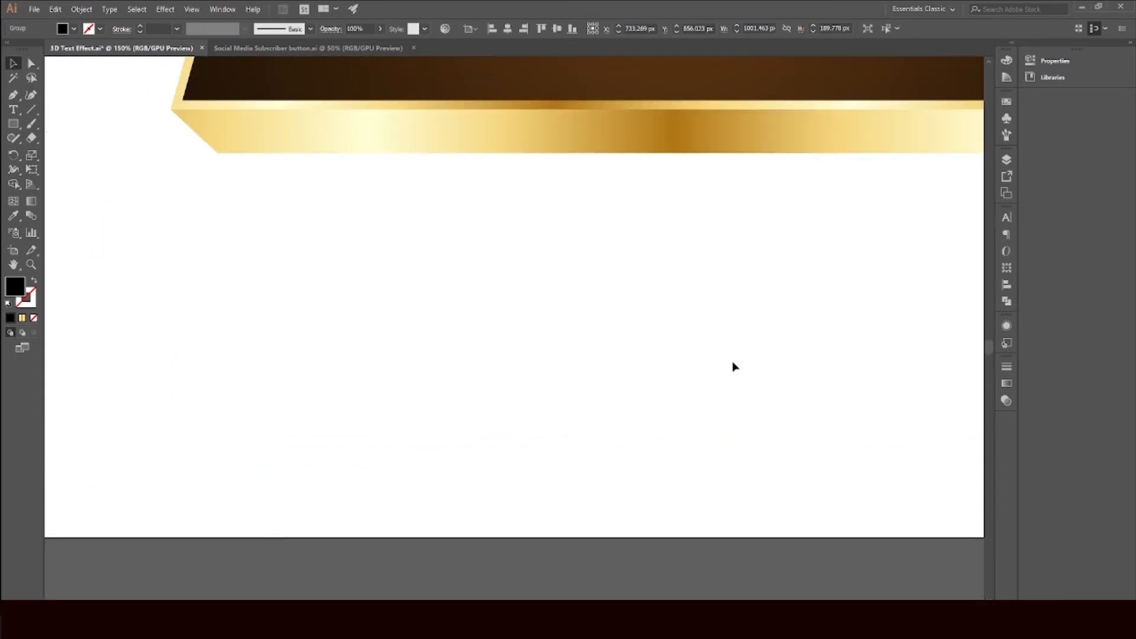
pyautogui.scroll(4, 770, 308)
pyautogui.moveTo(718, 257); pyautogui.dragTo(434, 325)
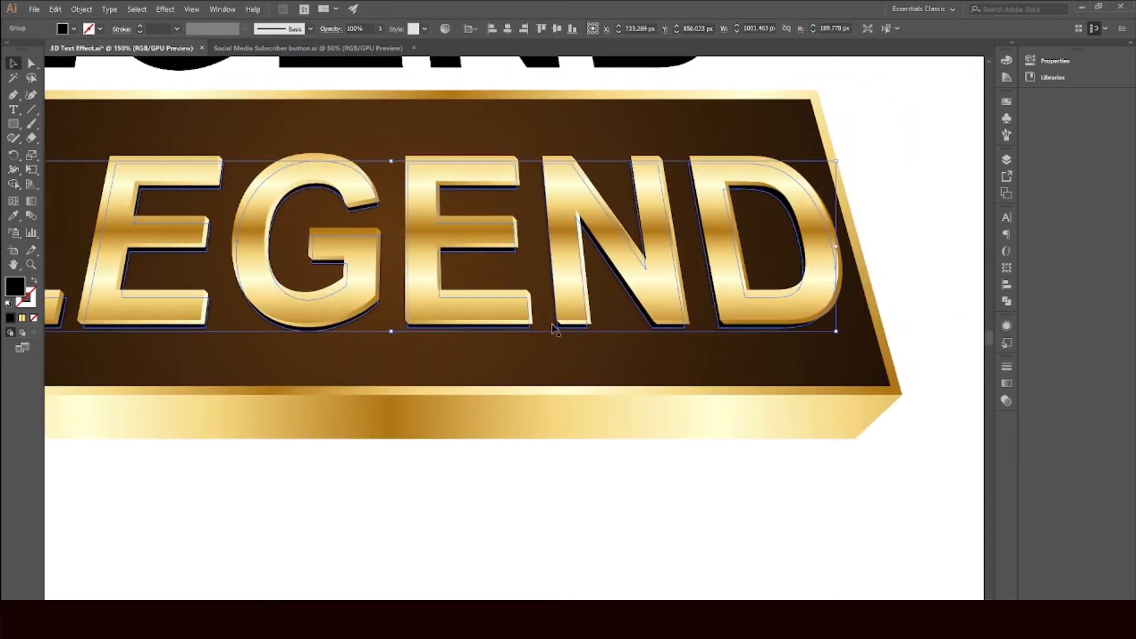
pyautogui.moveTo(546, 322); pyautogui.dragTo(660, 351)
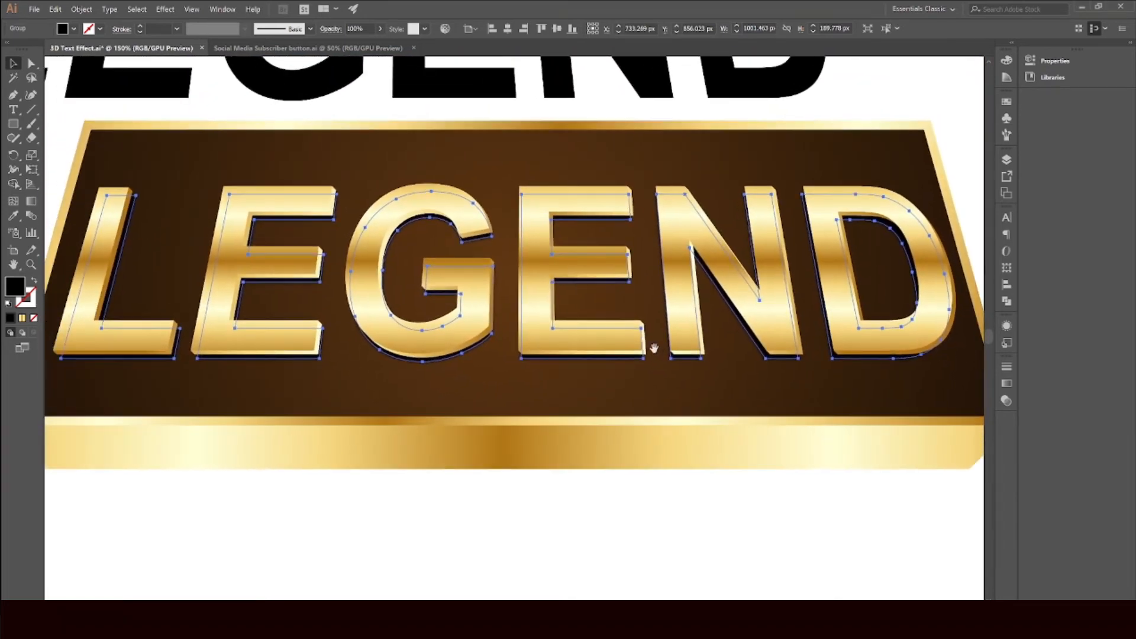
pyautogui.click(1007, 326)
pyautogui.click(909, 372)
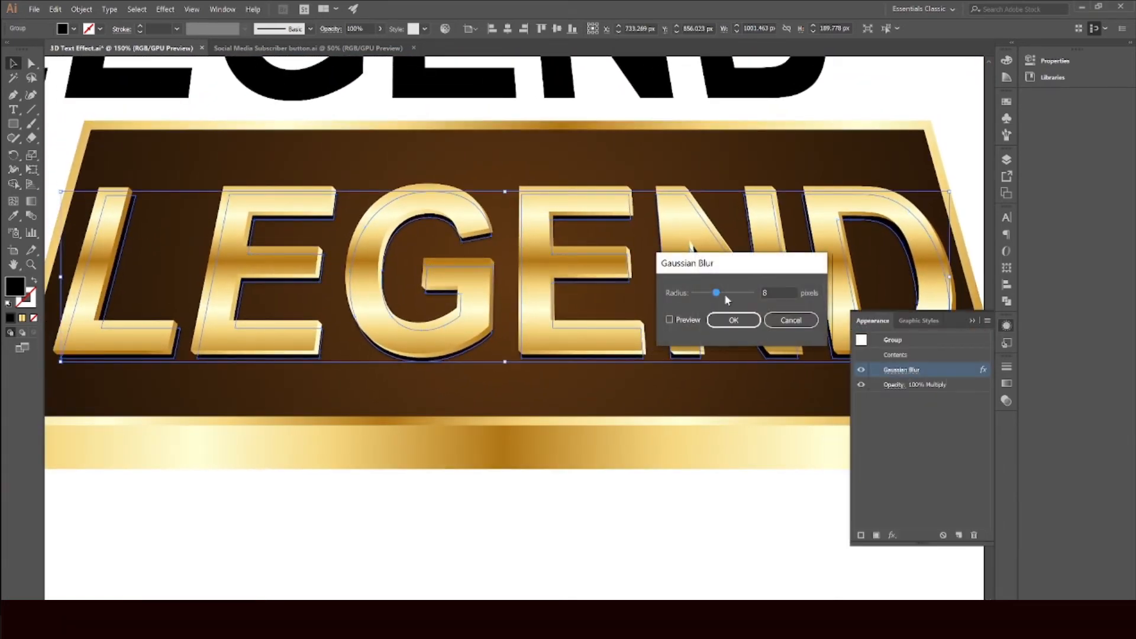
pyautogui.click(670, 320)
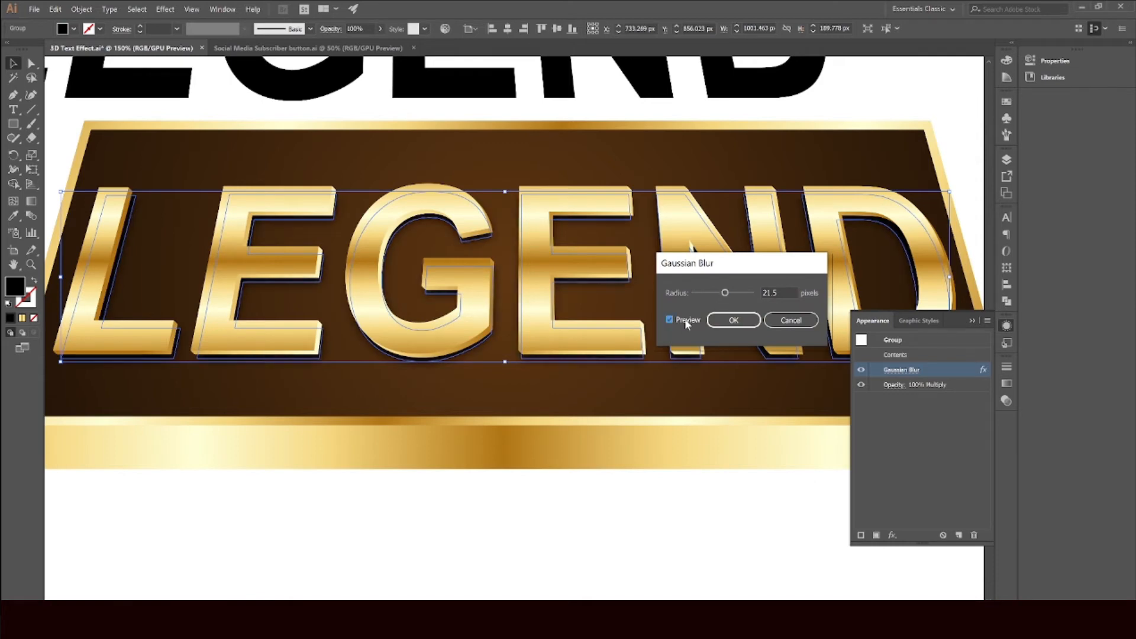
pyautogui.click(734, 320)
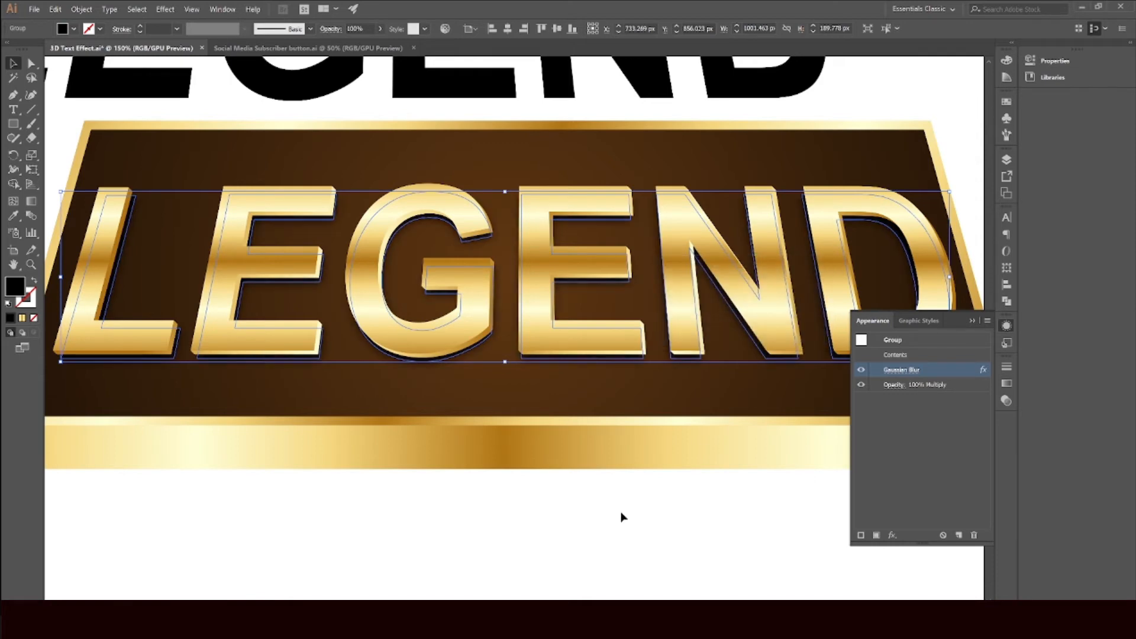
# Step: Compare the new banner with the sample LEGEND banner at the top of the artboard
pyautogui.click(975, 320)
pyautogui.scroll(-2, 882, 322)
pyautogui.scroll(2, 863, 320)
pyautogui.moveTo(896, 306); pyautogui.dragTo(795, 308)
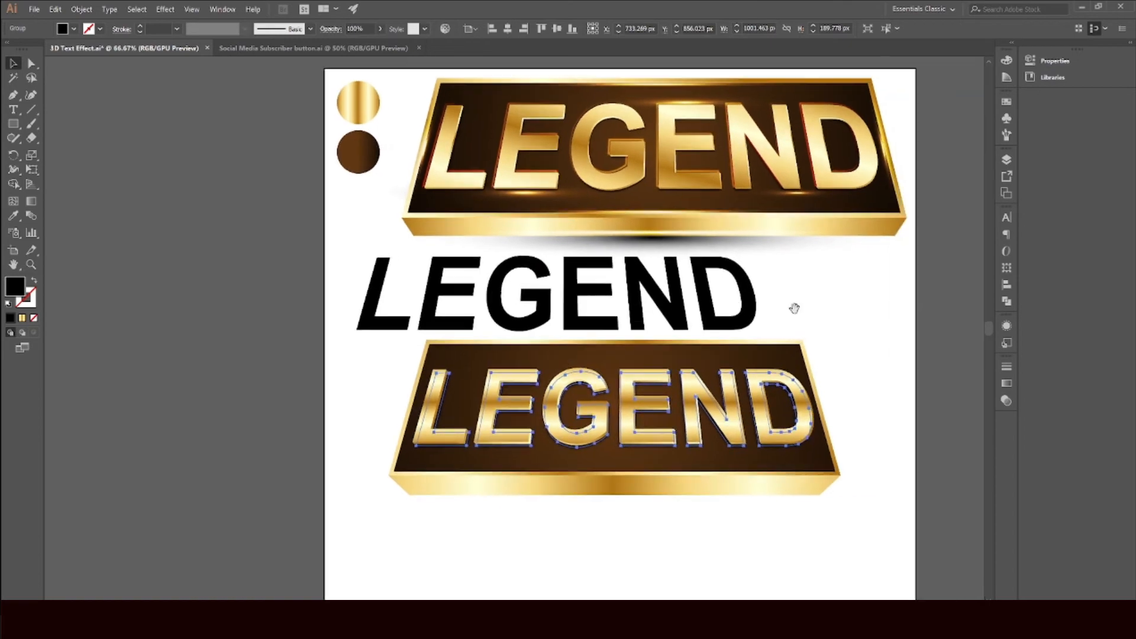
pyautogui.scroll(1, 721, 345)
pyautogui.scroll(-1, 854, 262)
pyautogui.click(856, 256)
pyautogui.scroll(1, 856, 255)
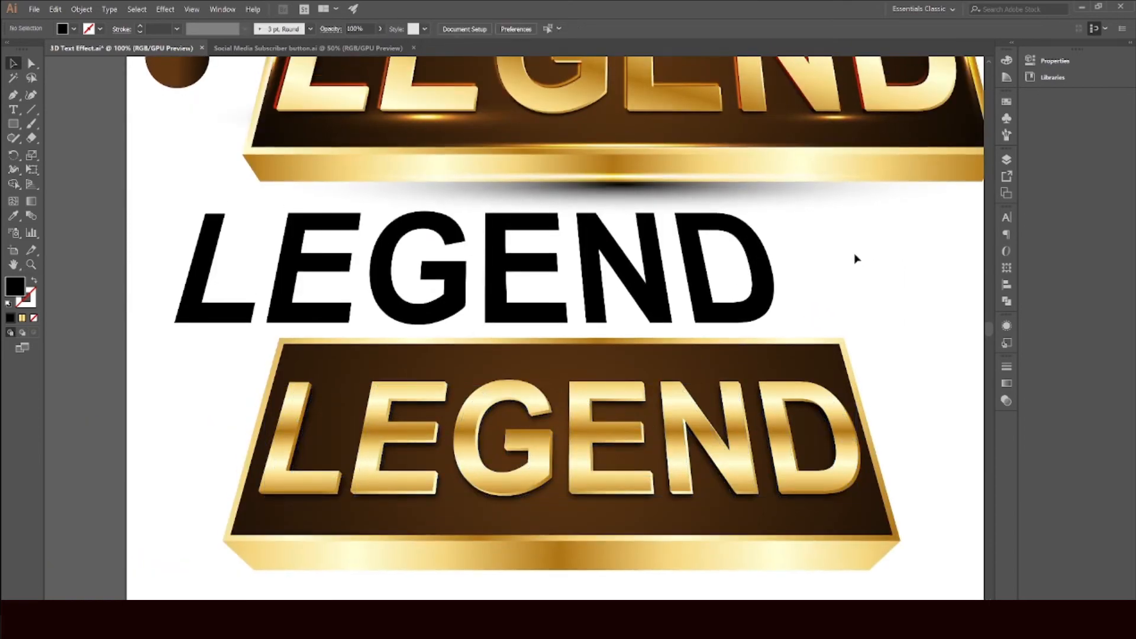
# Step: Move the remaining black LEGEND copy down onto the banner over the gold letters and rearrange its stacking
pyautogui.moveTo(696, 256); pyautogui.dragTo(774, 417)
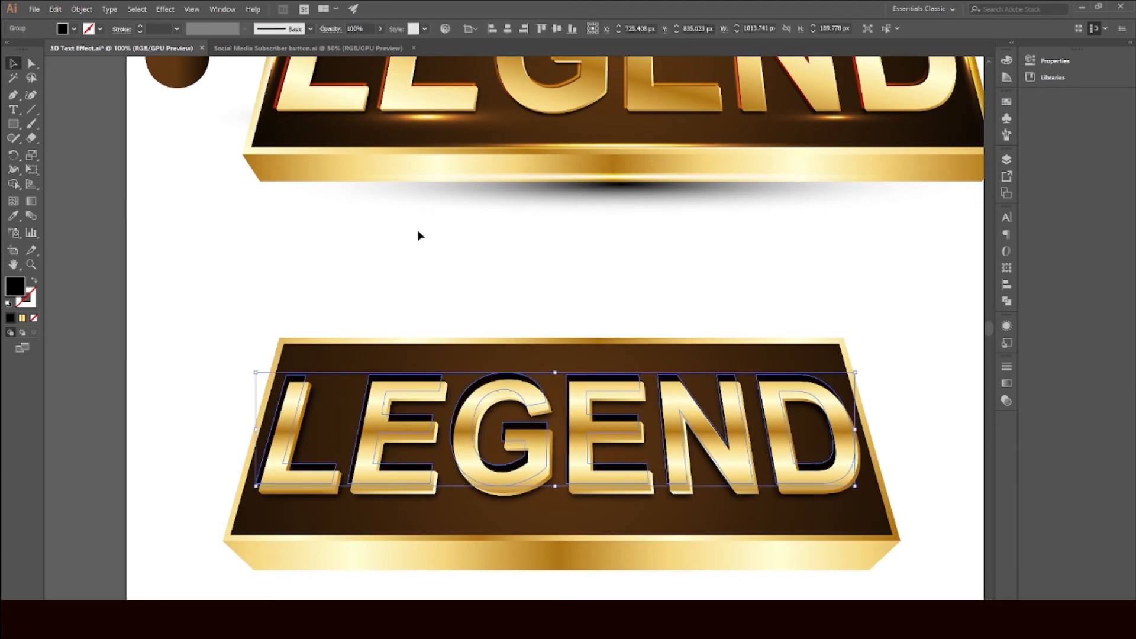
pyautogui.rightClick(278, 215)
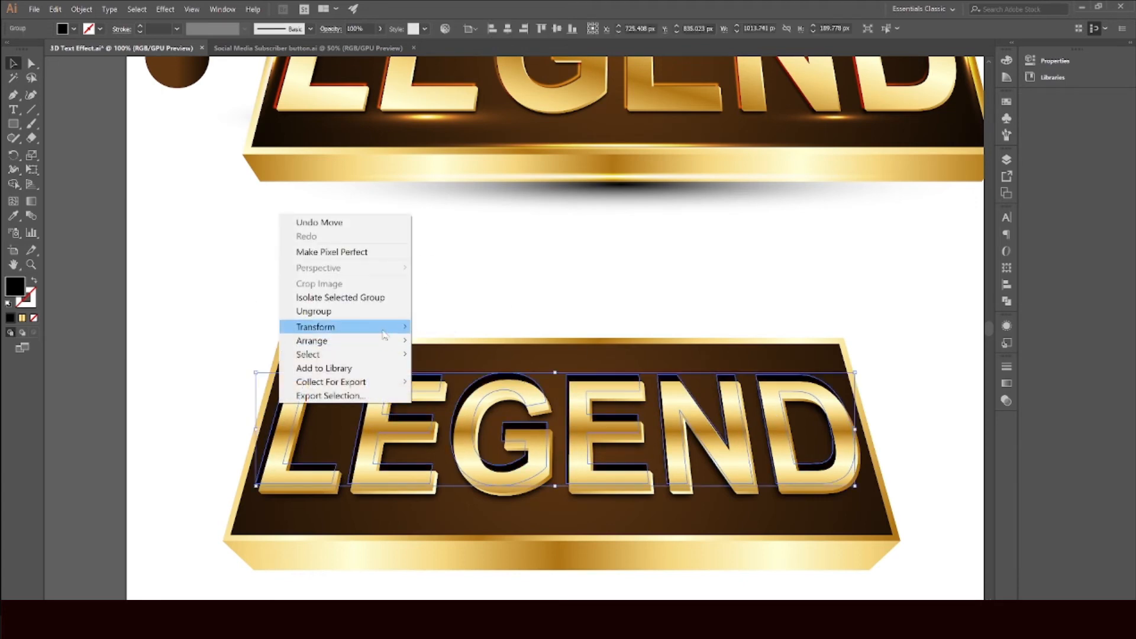
pyautogui.click(555, 242)
pyautogui.click(556, 243)
pyautogui.click(502, 382)
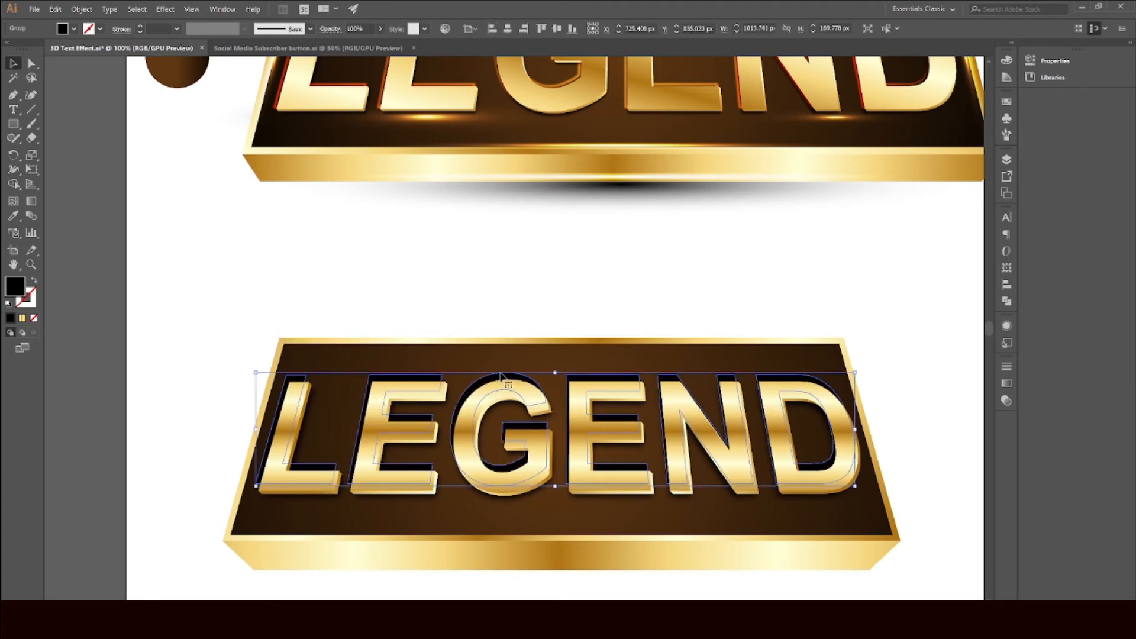
# Step: Remove the black copy's fill and give it an orange 3 pt stroke
pyautogui.click(64, 30)
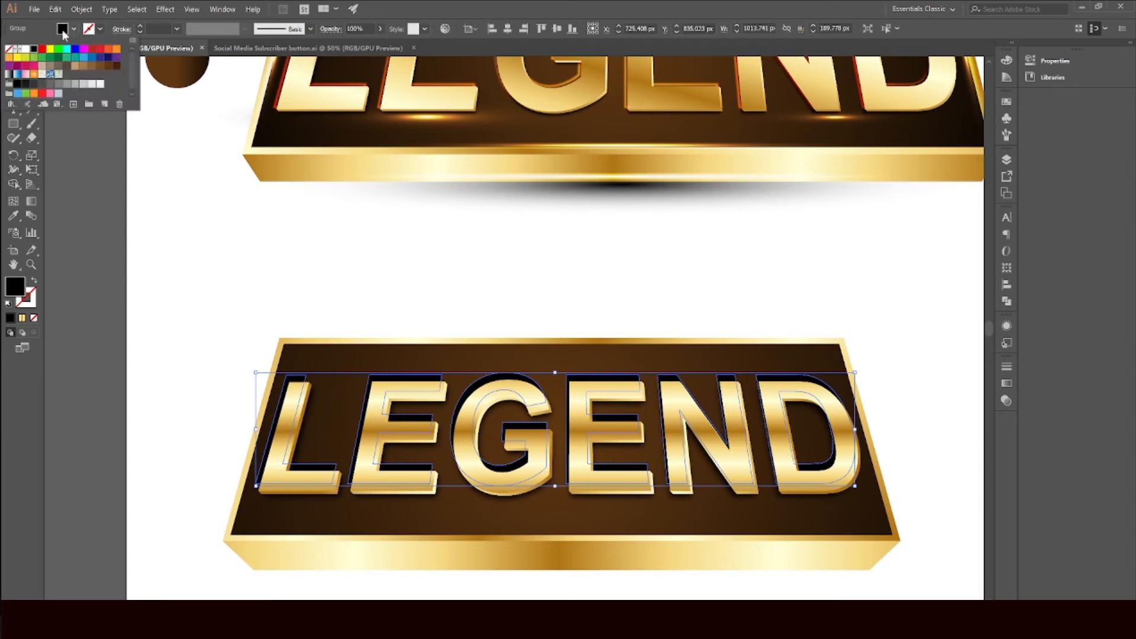
pyautogui.click(9, 49)
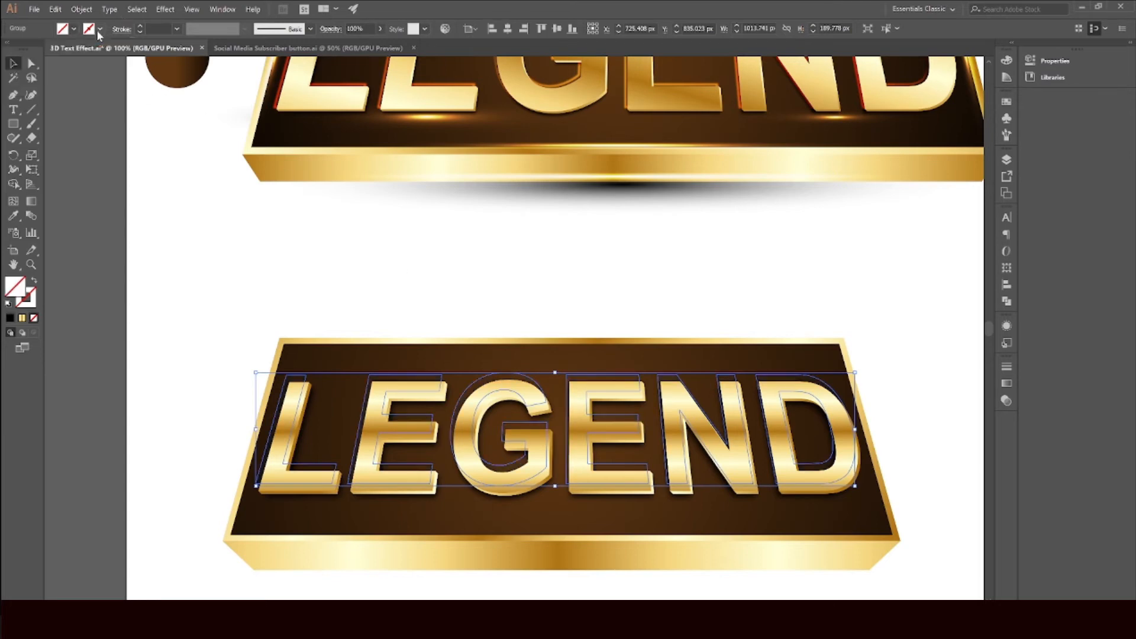
pyautogui.click(116, 48)
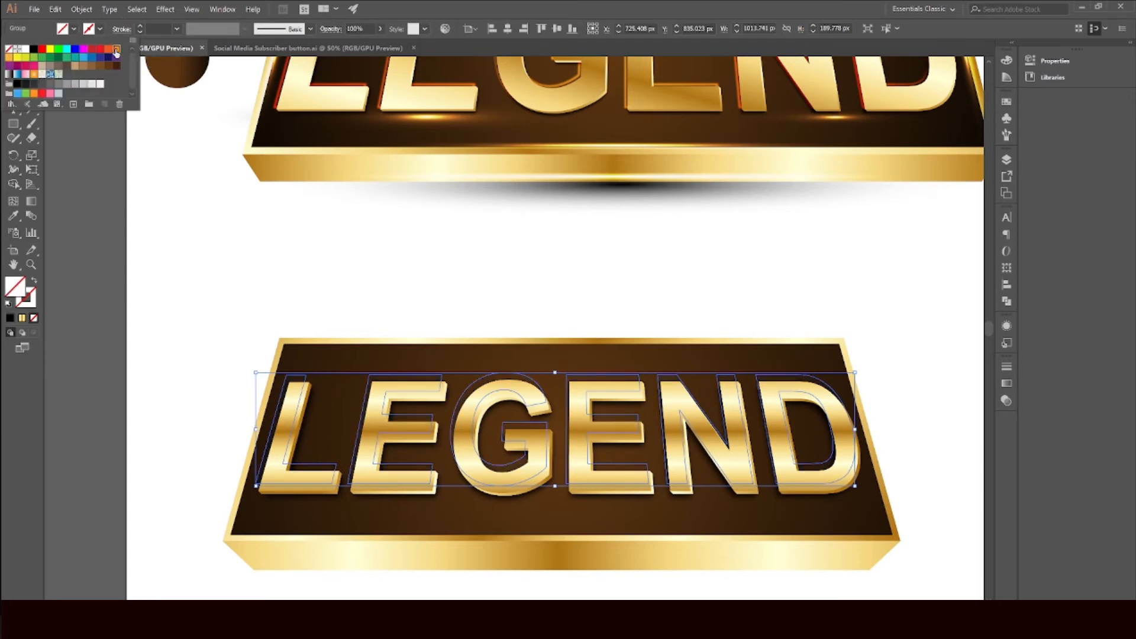
pyautogui.click(408, 308)
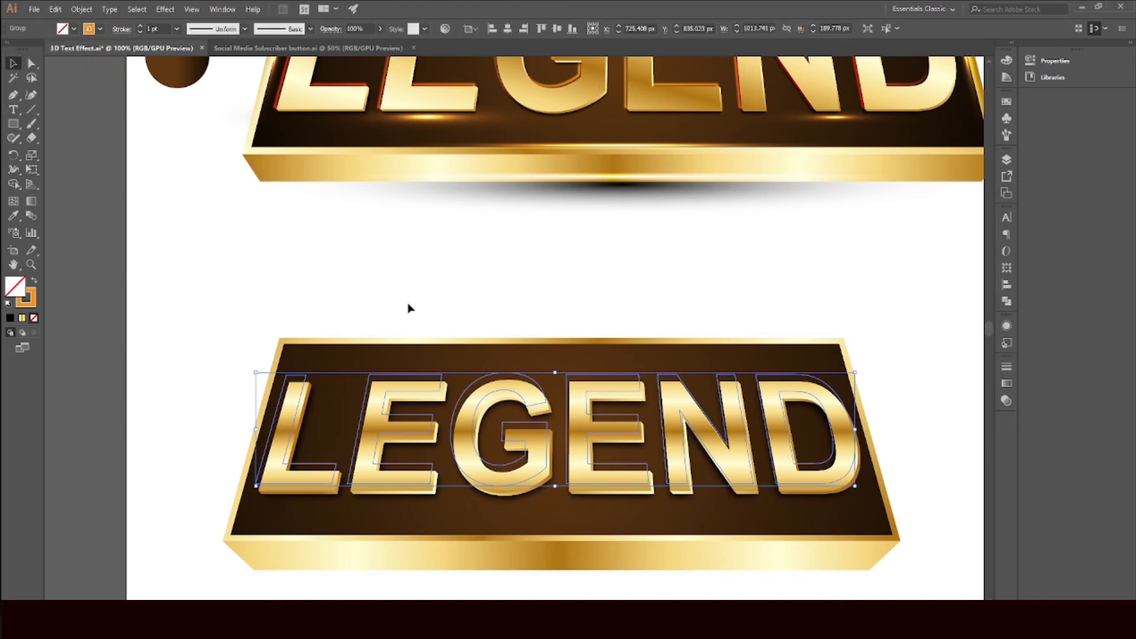
pyautogui.click(140, 26)
pyautogui.click(140, 27)
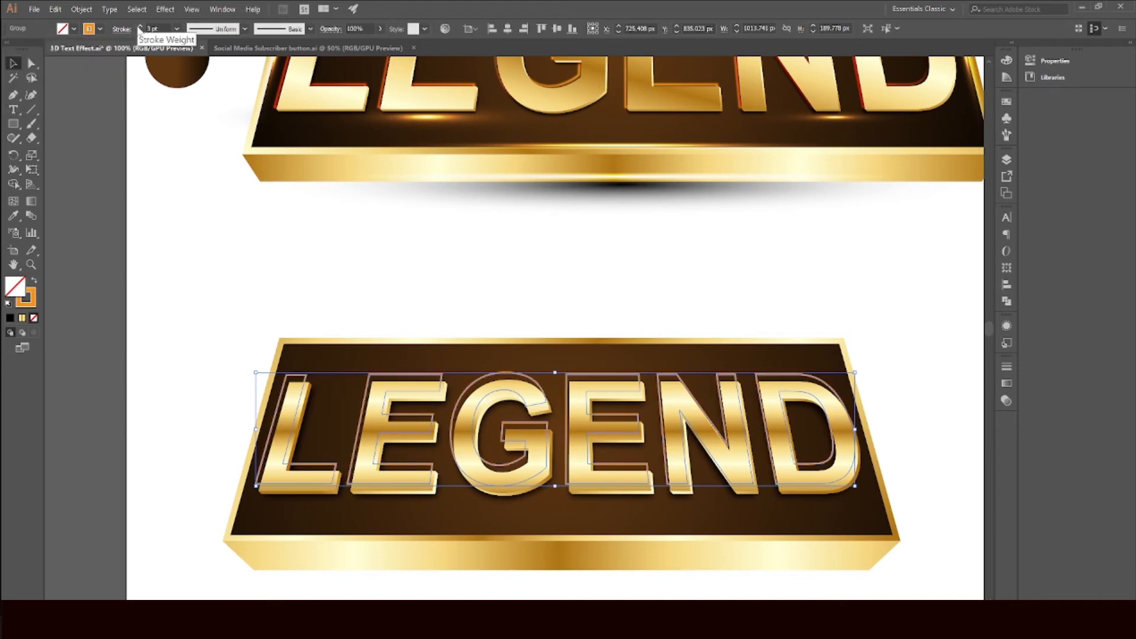
# Step: Set the orange outline copy's blending mode to Color Dodge
pyautogui.click(1008, 385)
pyautogui.click(1006, 400)
pyautogui.click(896, 383)
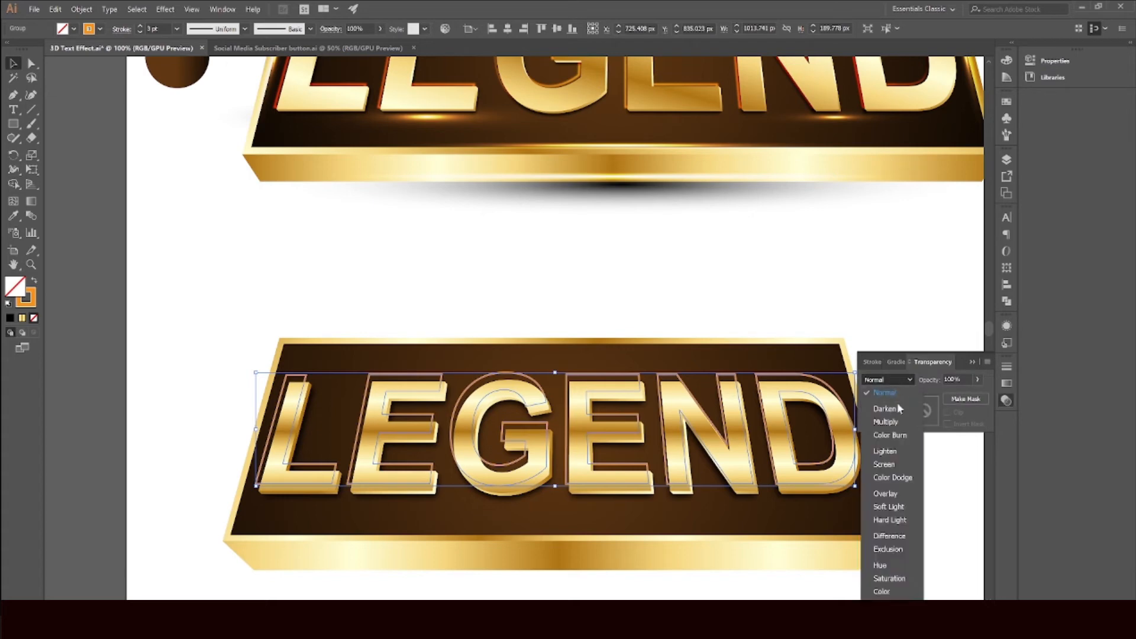
pyautogui.click(897, 422)
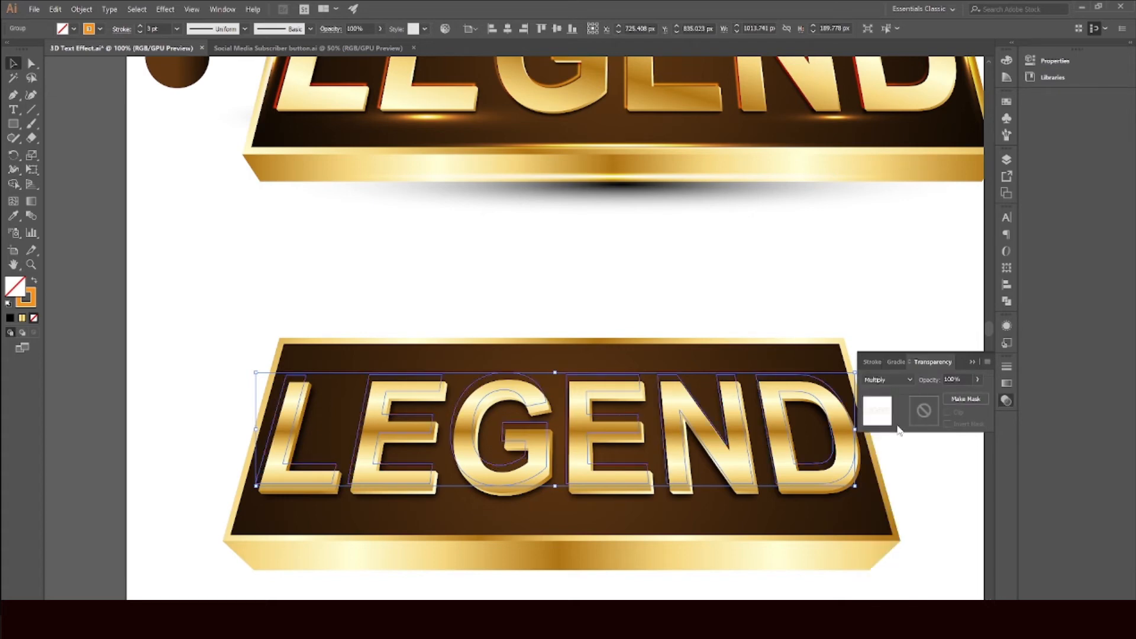
pyautogui.click(896, 384)
pyautogui.click(894, 484)
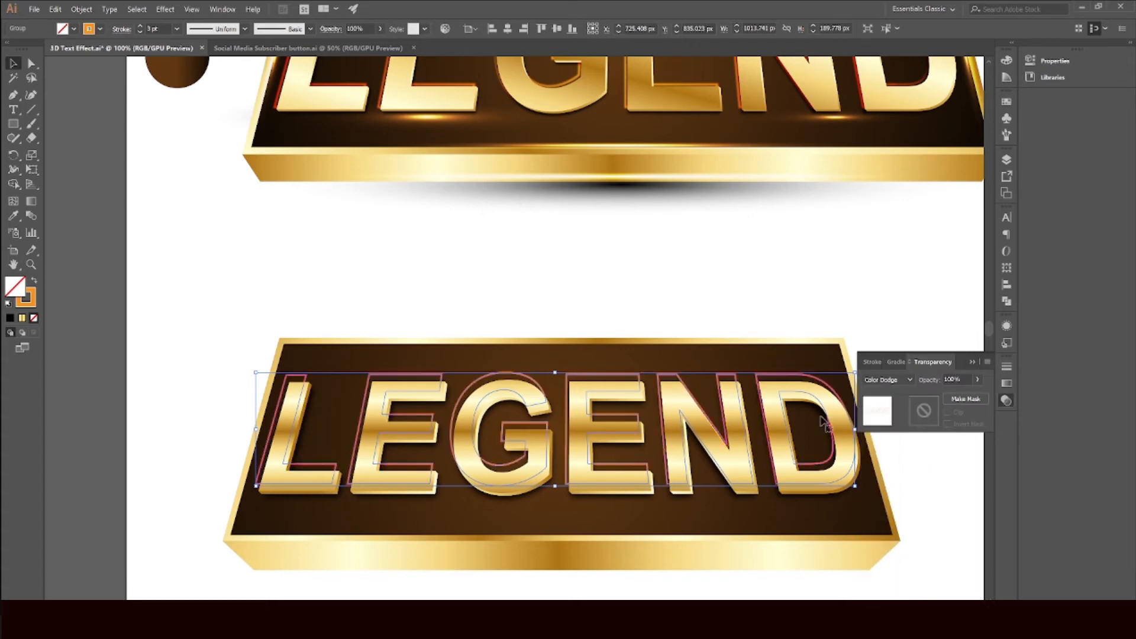
pyautogui.click(682, 255)
pyautogui.scroll(4, 584, 347)
pyautogui.scroll(-3, 584, 347)
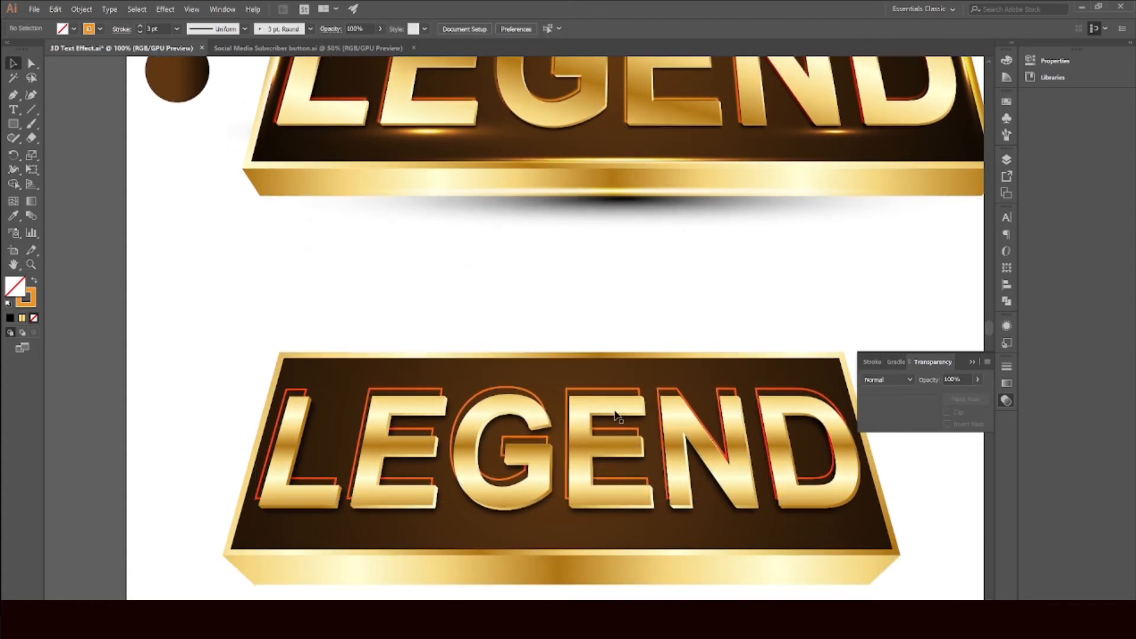
pyautogui.click(596, 396)
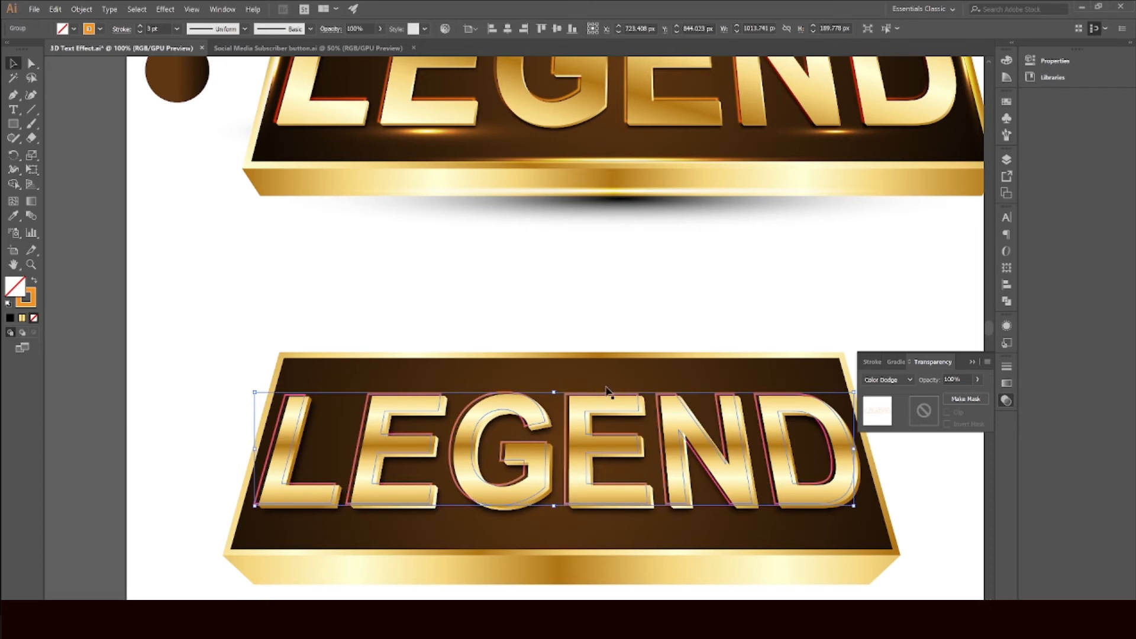
# Step: Nudge the orange Color Dodge outline copy up slightly over the gold letters
pyautogui.press('Up')
pyautogui.press('Up')
pyautogui.press('Up')
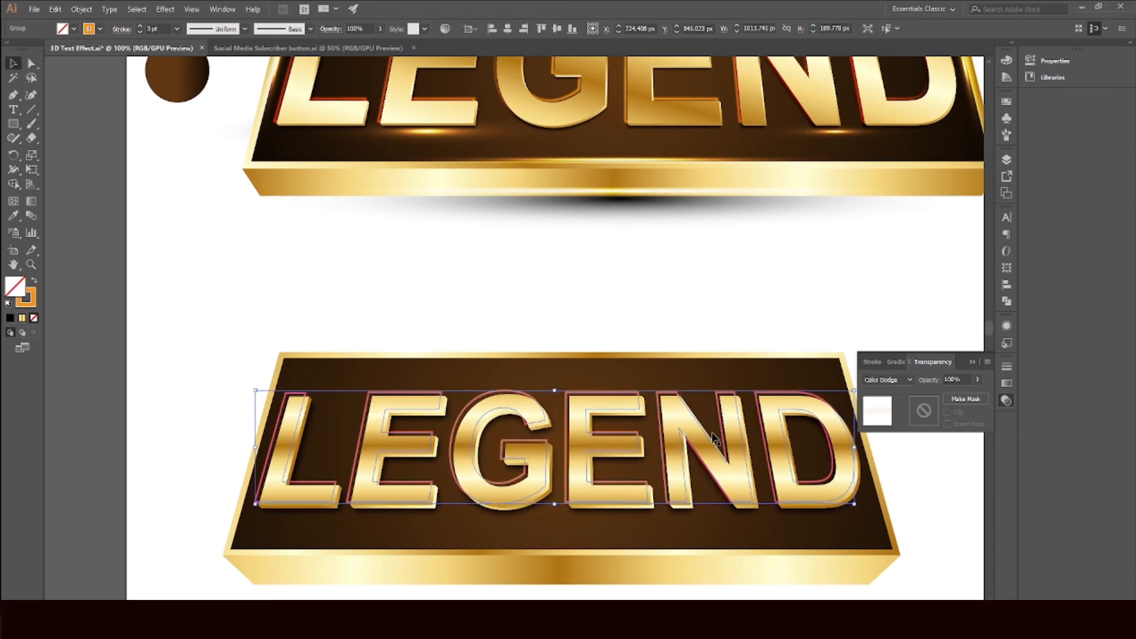
pyautogui.scroll(3, 651, 383)
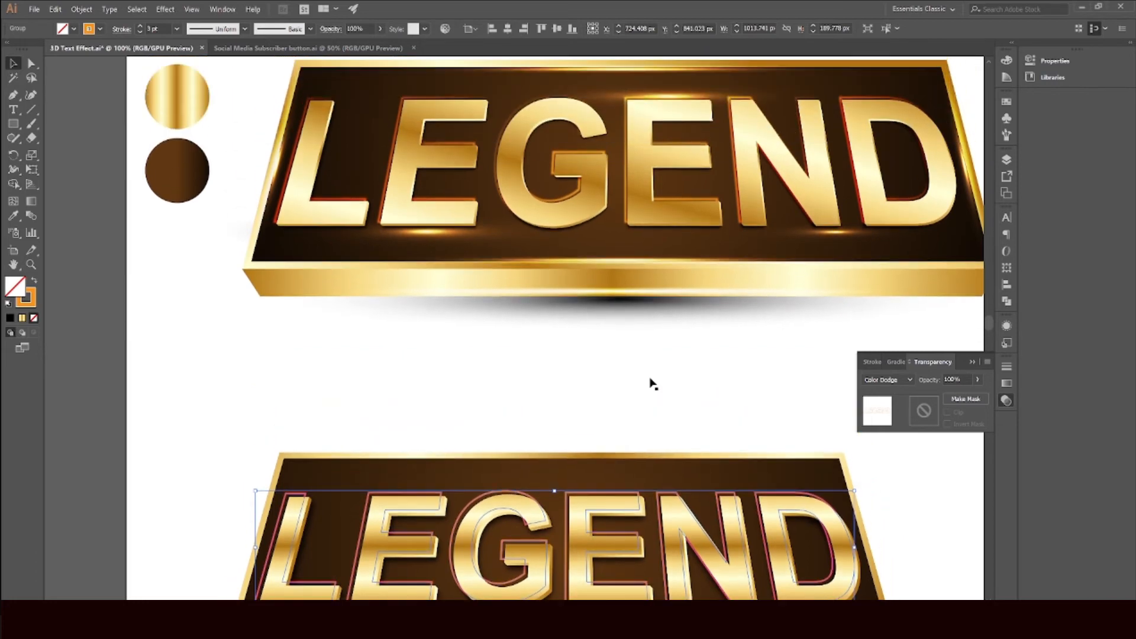
pyautogui.scroll(-2, 651, 383)
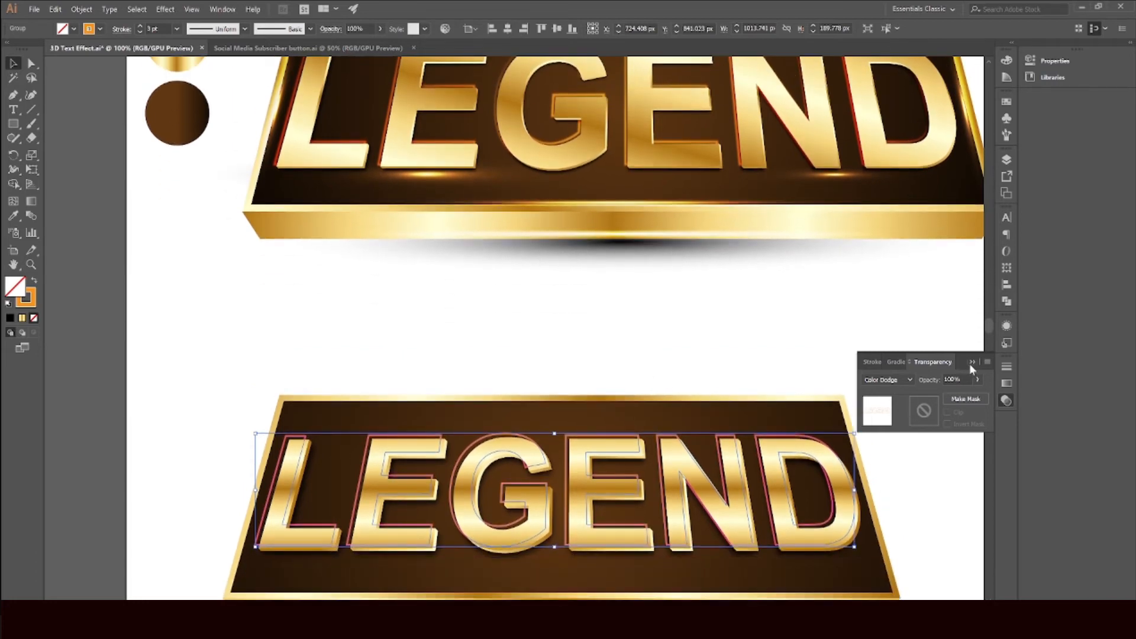
pyautogui.click(970, 362)
pyautogui.click(905, 399)
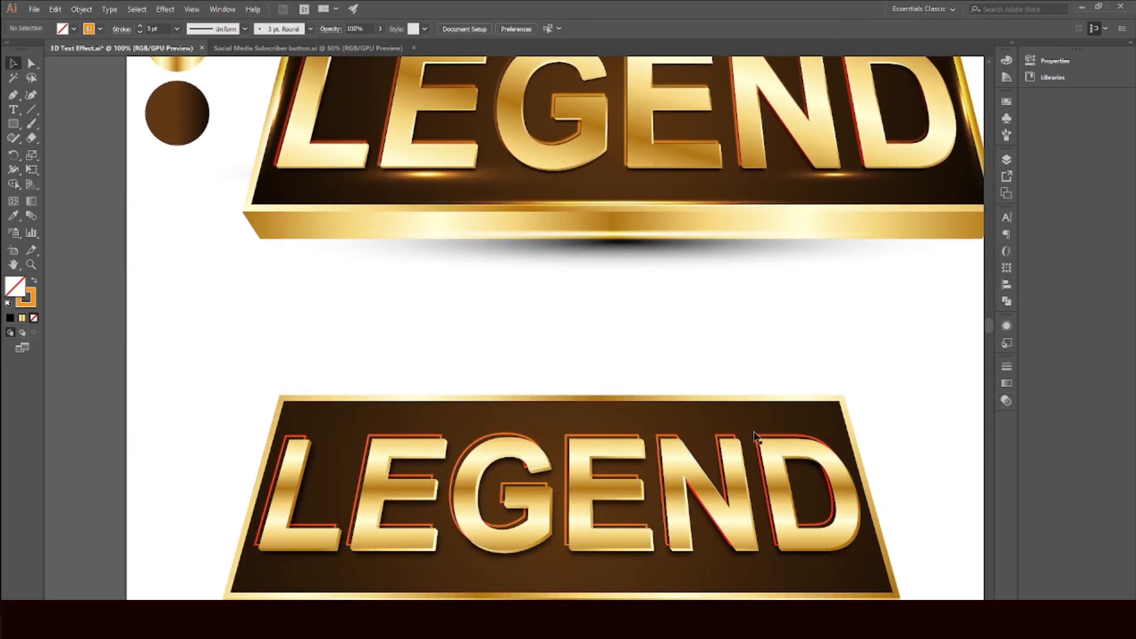
# Step: Apply a Gaussian Blur with a radius of 5.6 pixels to the orange outline copy
pyautogui.click(758, 439)
pyautogui.click(512, 354)
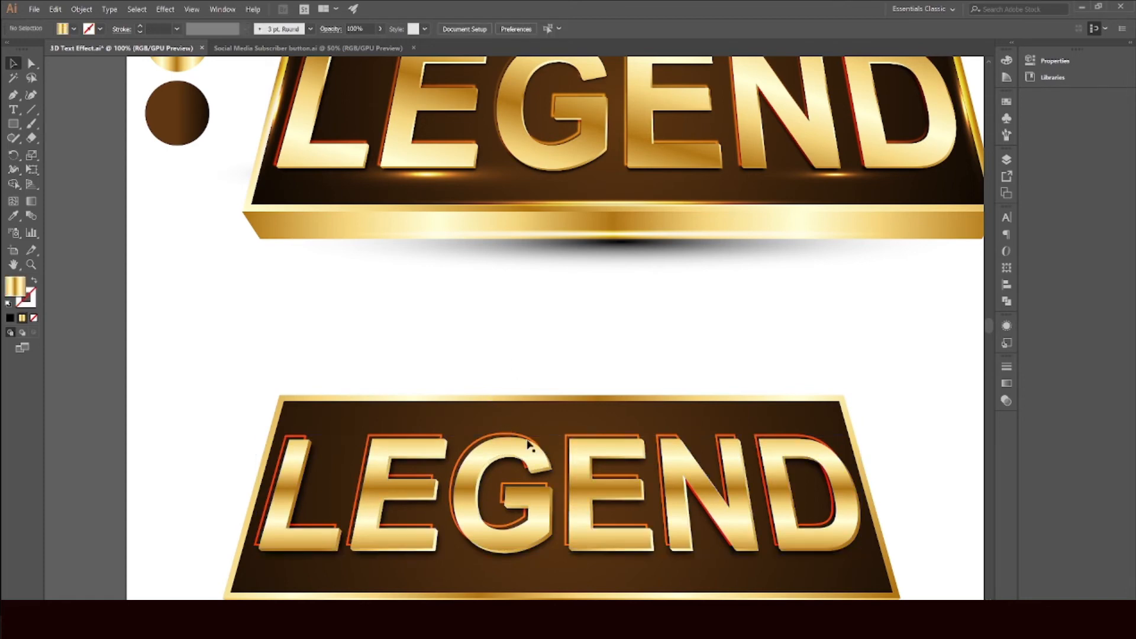
pyautogui.click(570, 444)
pyautogui.scroll(4, 568, 447)
pyautogui.scroll(-2, 569, 449)
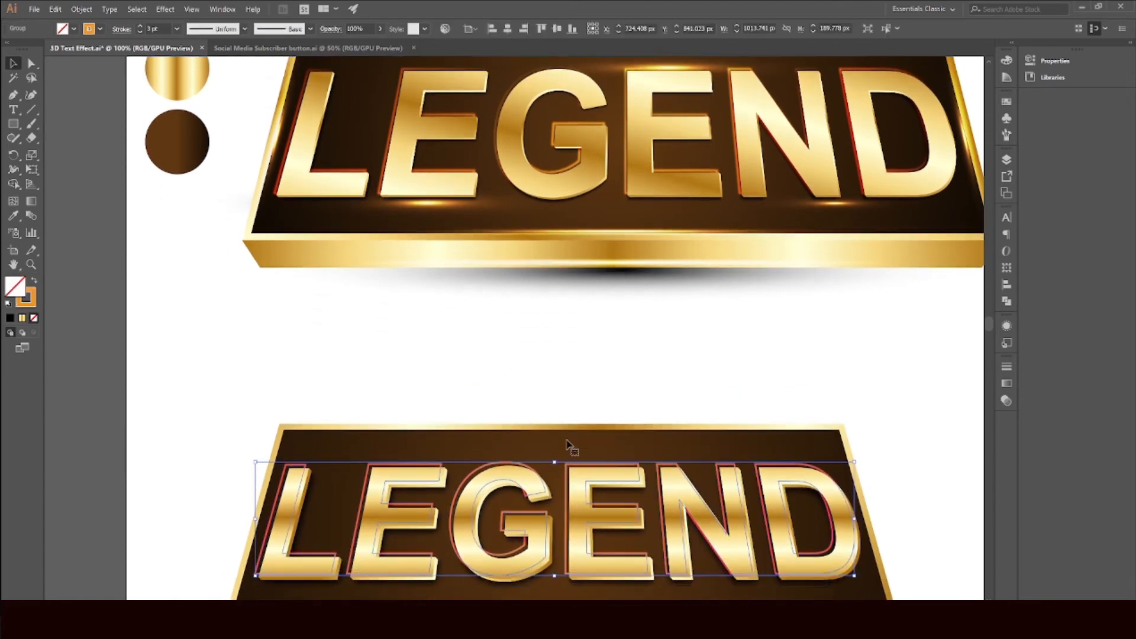
pyautogui.click(165, 9)
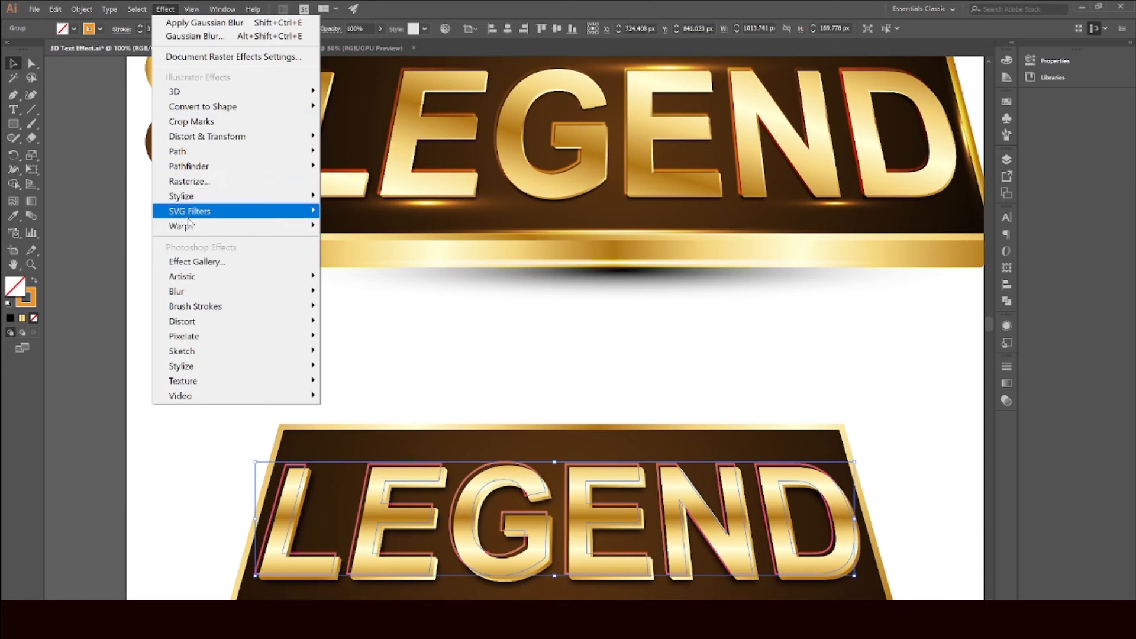
pyautogui.moveTo(218, 226)
pyautogui.moveTo(241, 290)
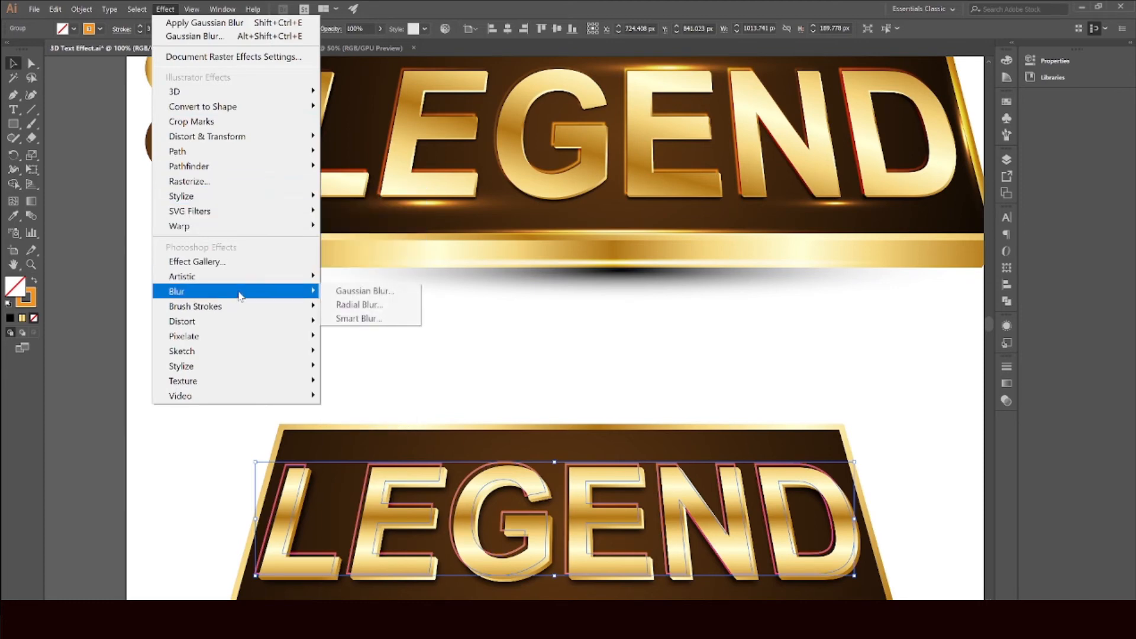
pyautogui.click(368, 296)
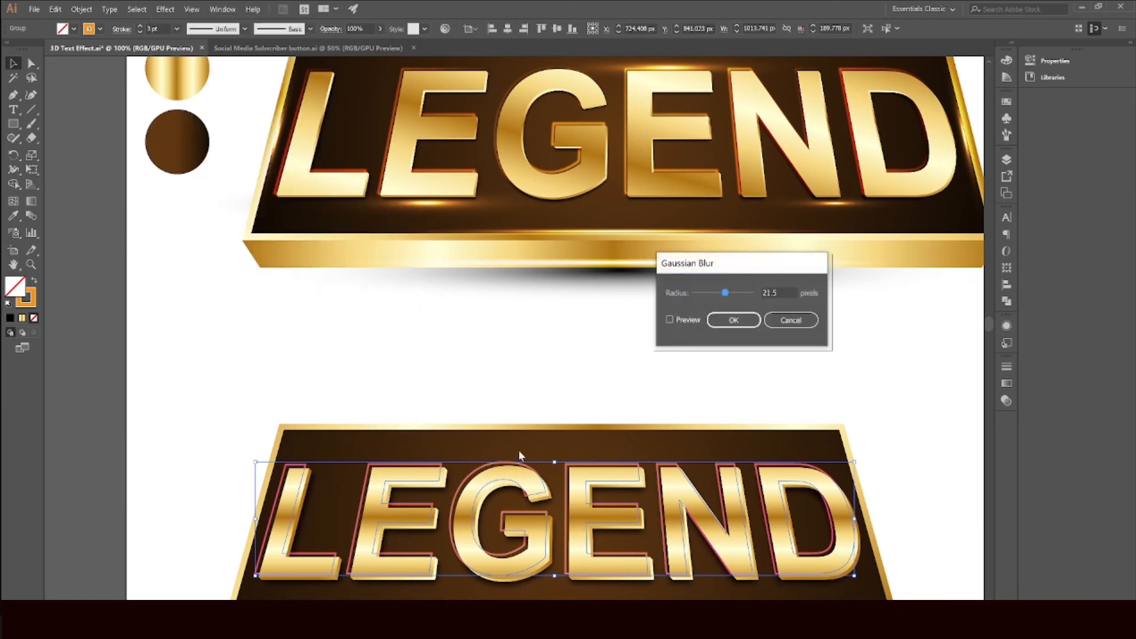
pyautogui.click(670, 319)
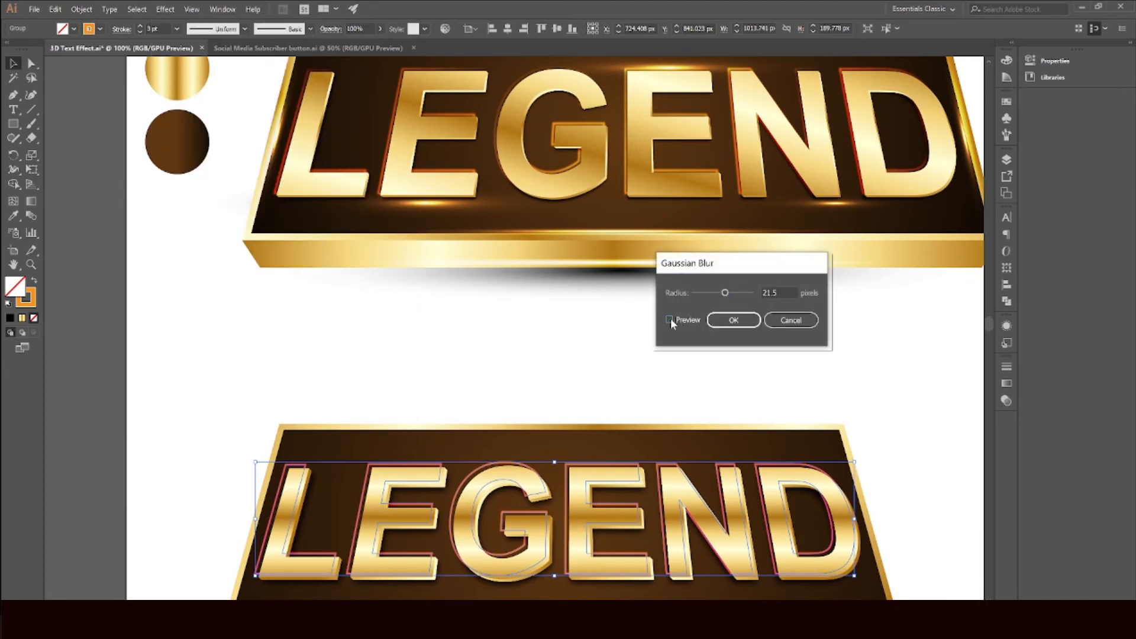
pyautogui.click(715, 293)
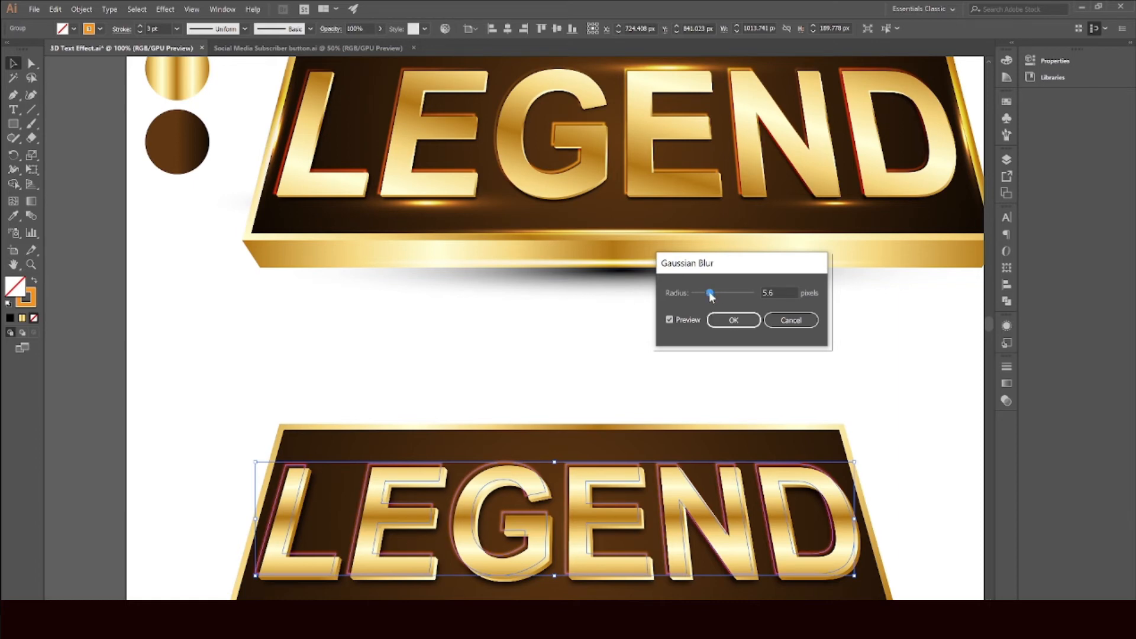
pyautogui.click(722, 323)
pyautogui.click(622, 411)
# Step: Examine the blurred orange outline on the new banner's letters
pyautogui.scroll(-2, 615, 408)
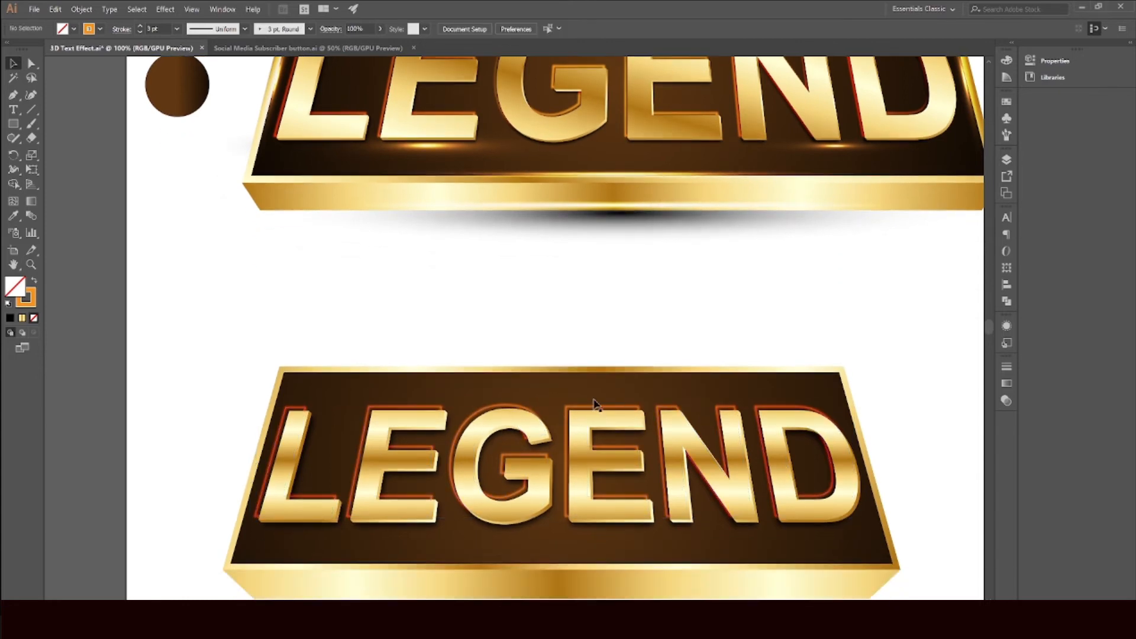
pyautogui.scroll(2, 595, 403)
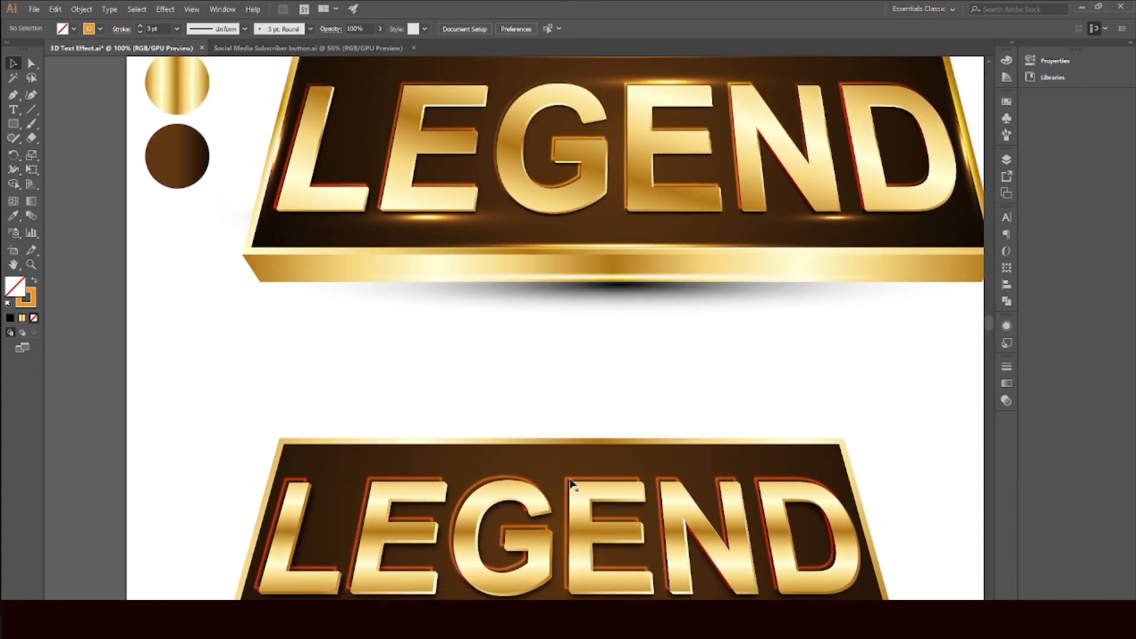
pyautogui.click(571, 483)
pyautogui.click(587, 395)
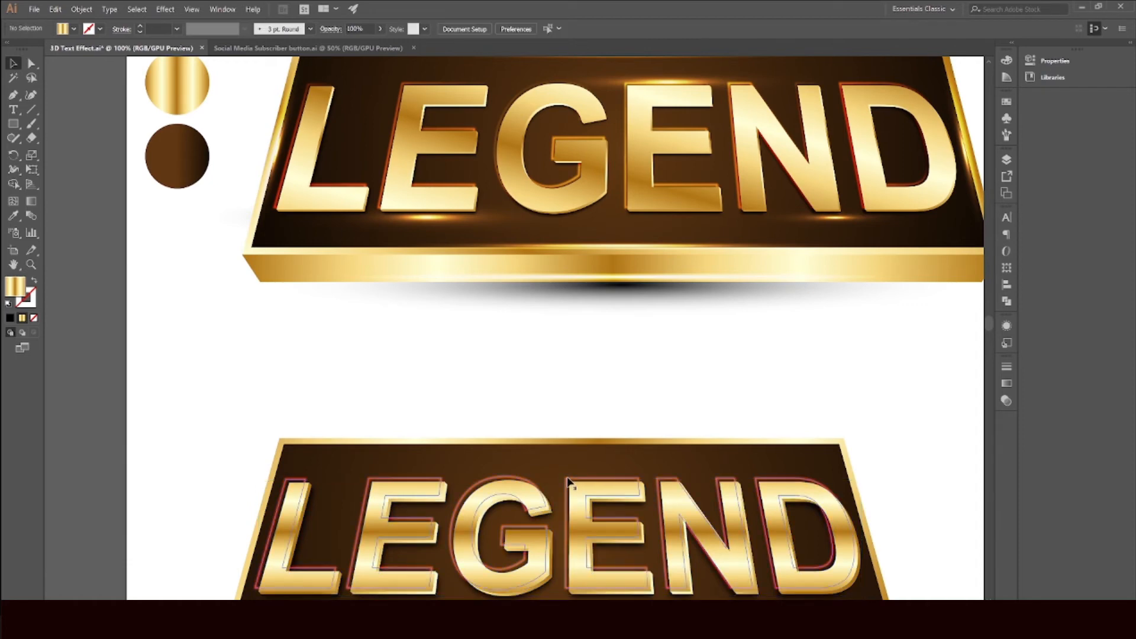
pyautogui.click(568, 478)
pyautogui.click(205, 38)
pyautogui.click(217, 82)
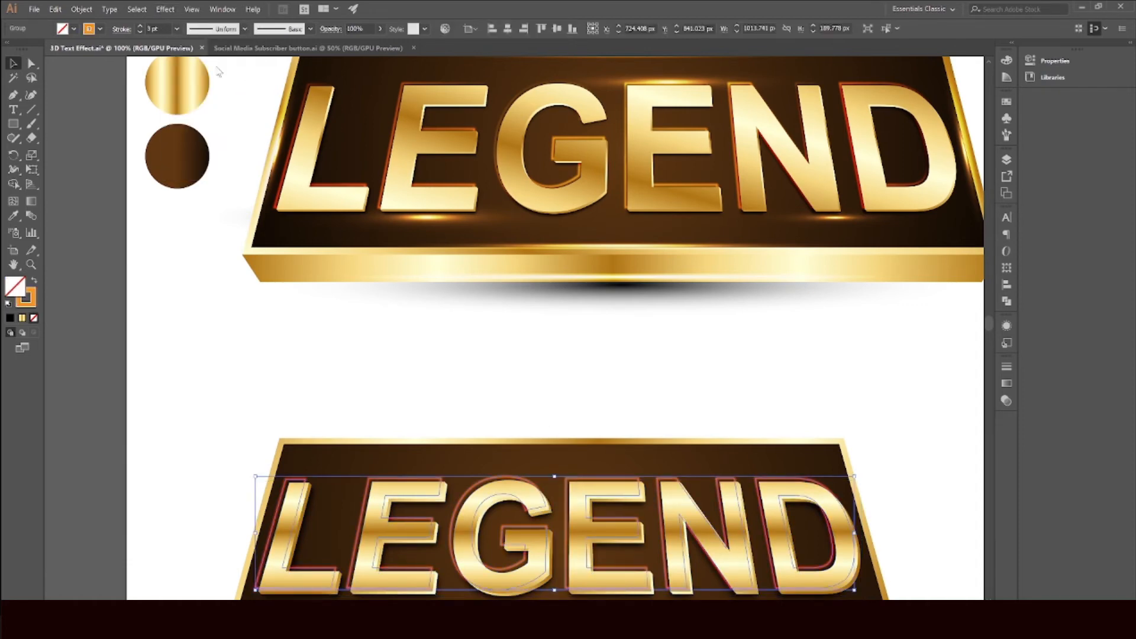
pyautogui.click(402, 335)
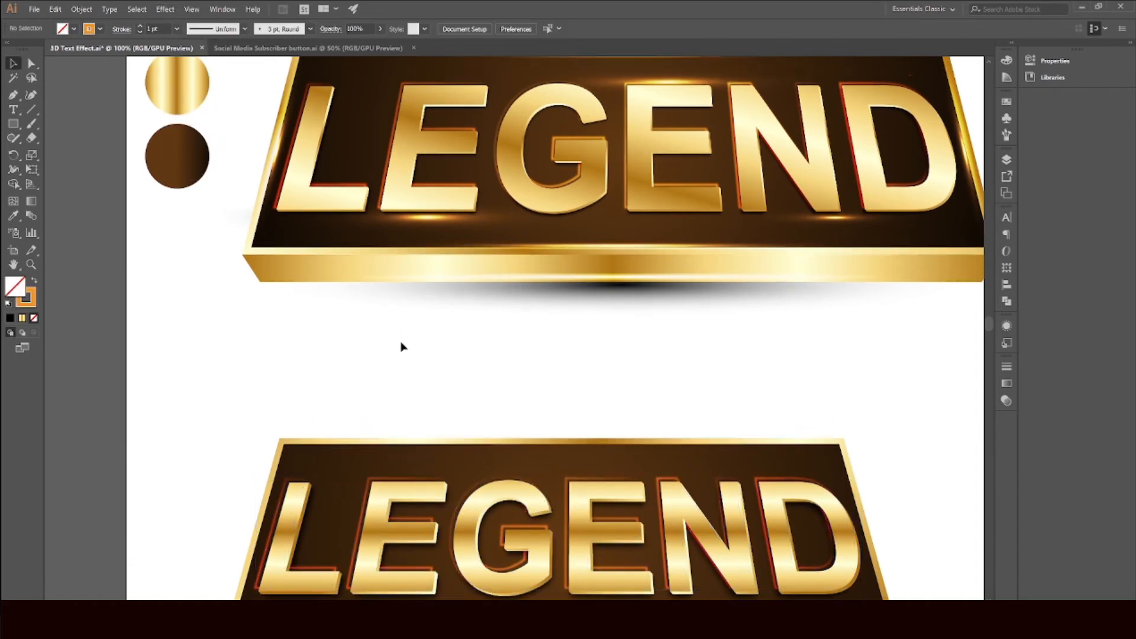
# Step: Zoom out and compare the new banner with the sample banner above it
pyautogui.scroll(-1, 408, 355)
pyautogui.hotkey('ctrl', '-')
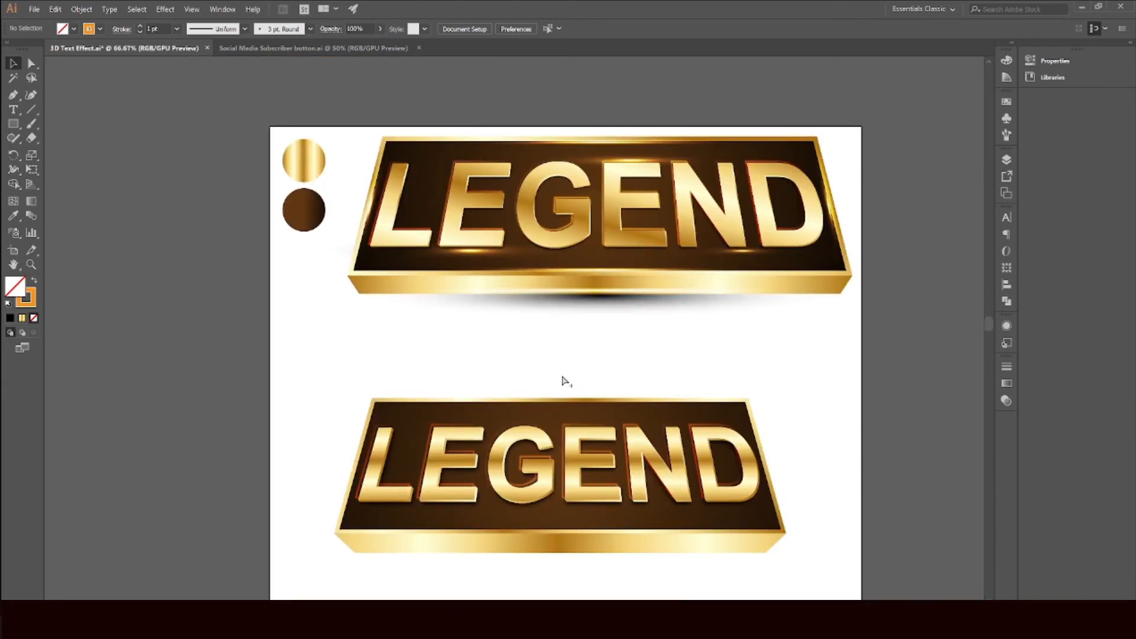
pyautogui.scroll(3, 564, 382)
pyautogui.moveTo(603, 377); pyautogui.dragTo(576, 320)
pyautogui.scroll(-1, 515, 435)
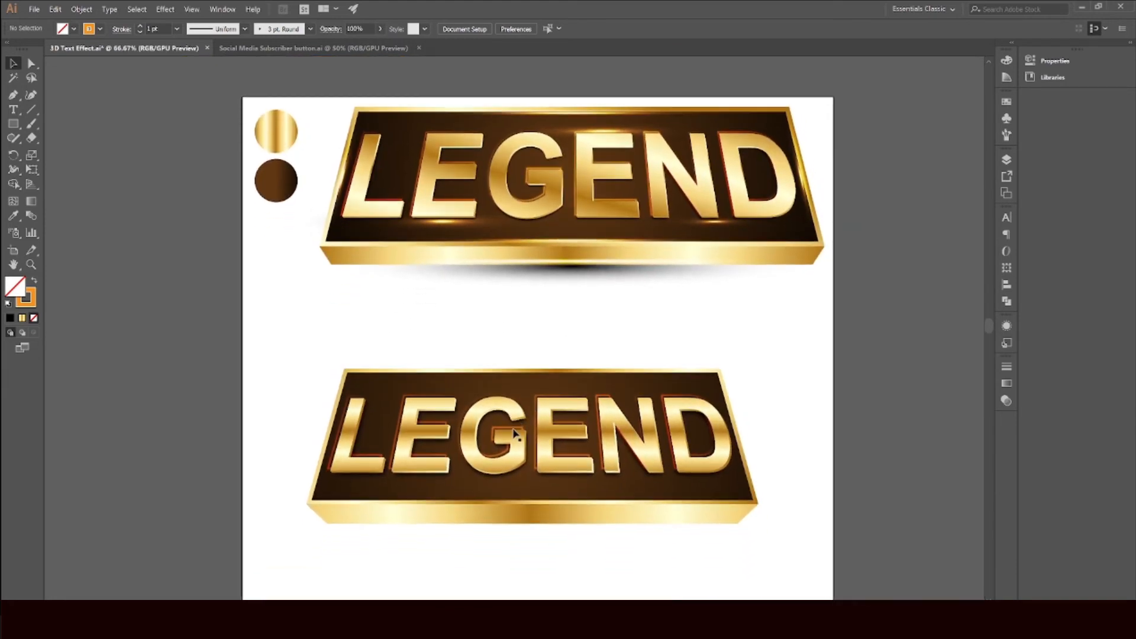
pyautogui.scroll(1, 515, 435)
pyautogui.click(448, 253)
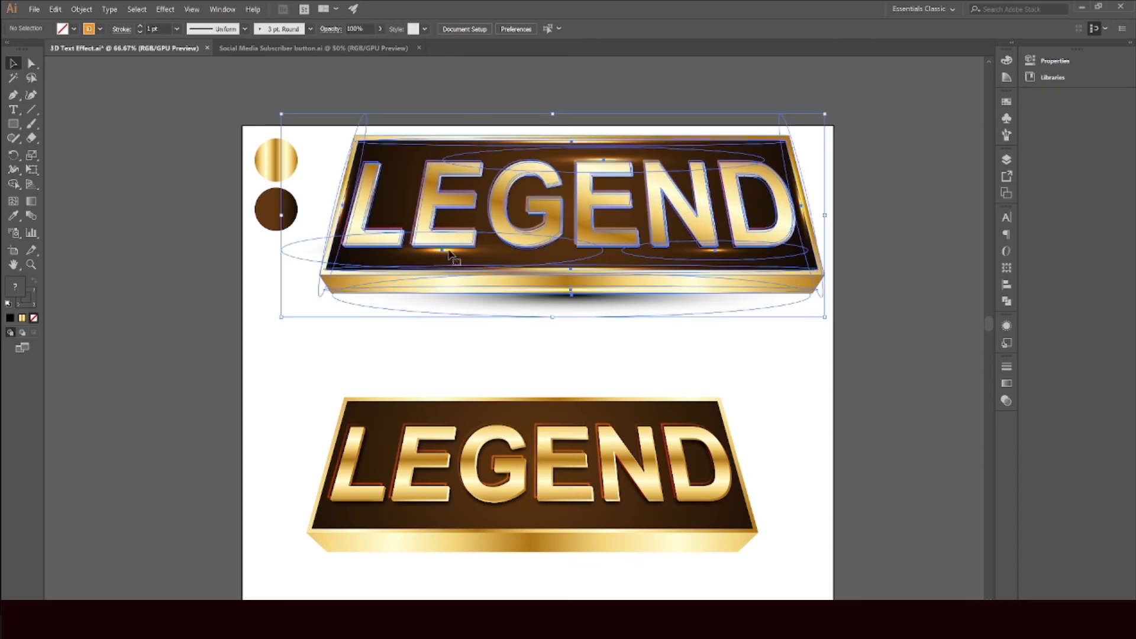
pyautogui.click(531, 382)
pyautogui.scroll(-1, 537, 386)
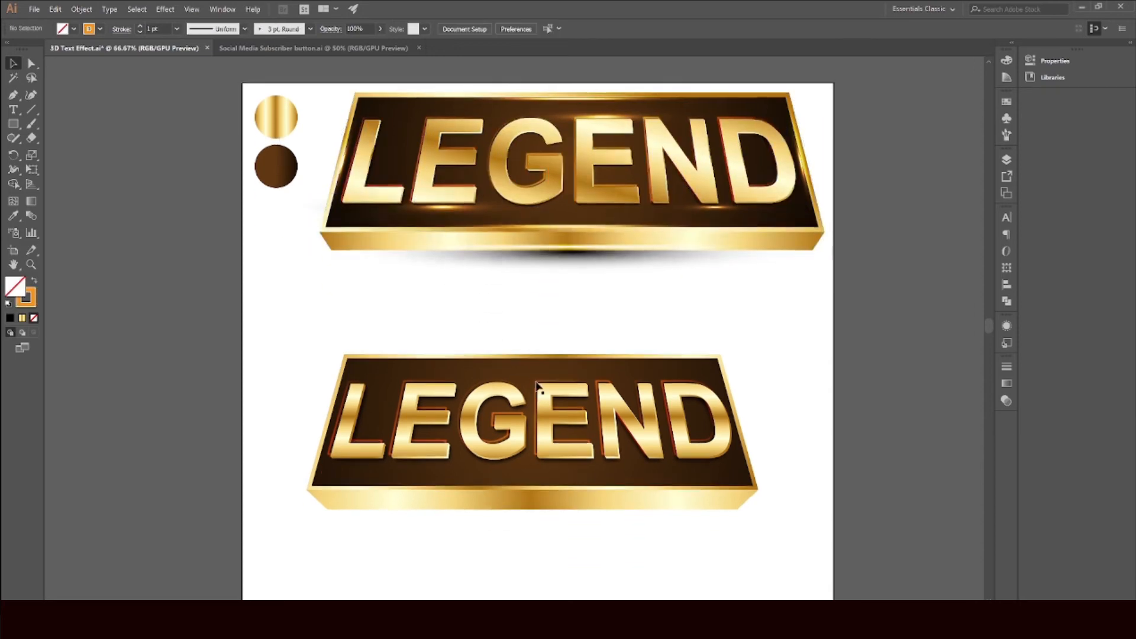
pyautogui.scroll(-3, 536, 386)
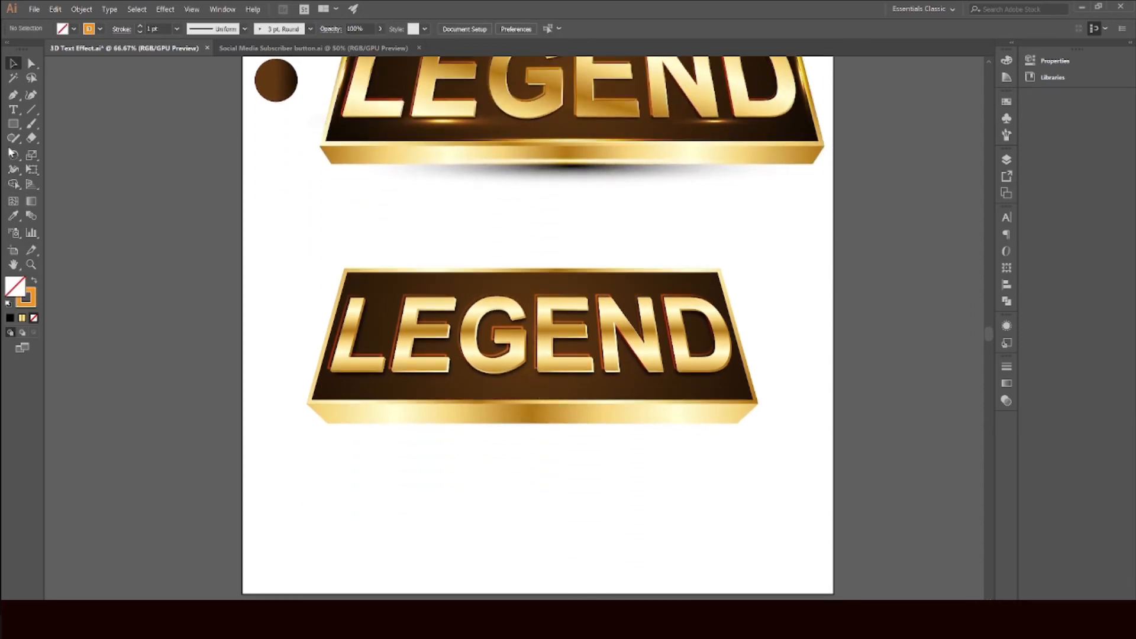
# Step: Draw a circle about 193 px wide below the new banner with the Ellipse tool
pyautogui.moveTo(13, 123); pyautogui.dragTo(60, 153)
pyautogui.scroll(-1, 529, 445)
pyautogui.moveTo(433, 425); pyautogui.dragTo(491, 229)
pyautogui.scroll(5, 490, 229)
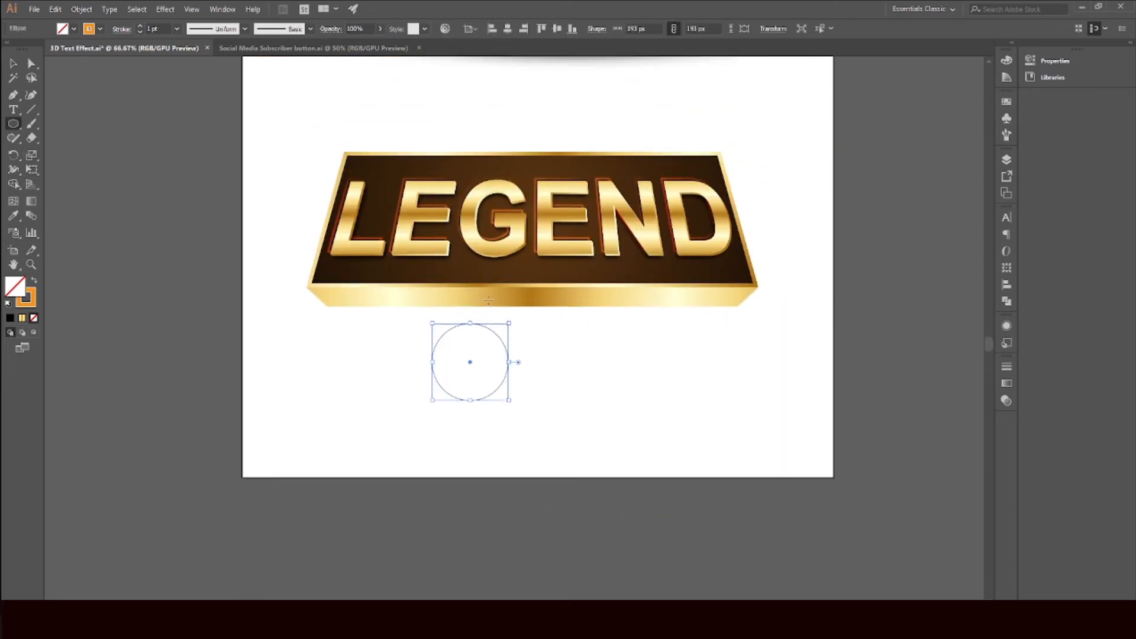
# Step: Fill the circle with the white-to-black gradient swatch and remove its stroke
pyautogui.click(63, 28)
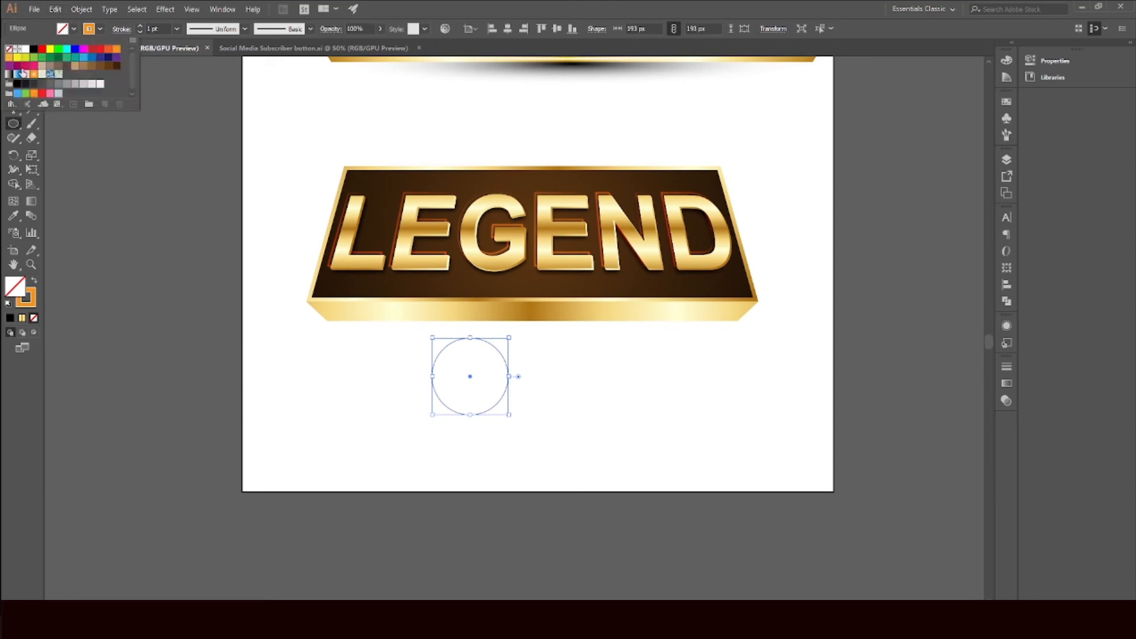
pyautogui.click(12, 74)
pyautogui.click(100, 27)
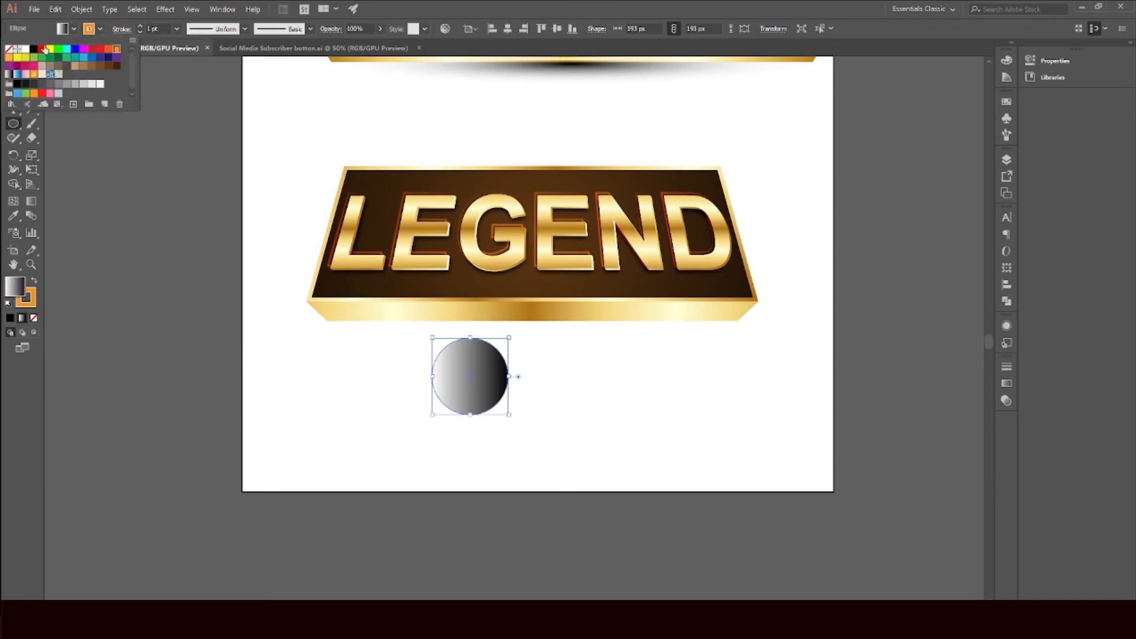
pyautogui.click(7, 49)
pyautogui.click(535, 251)
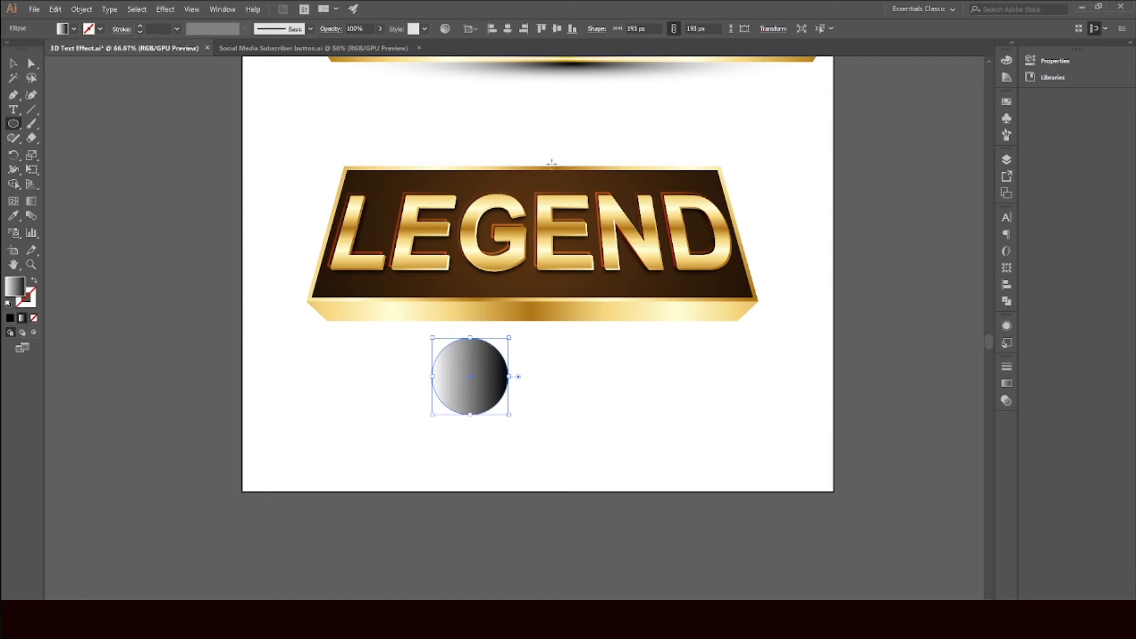
# Step: Select the circle and change its gradient type to Radial
pyautogui.scroll(5, 545, 172)
pyautogui.scroll(-1, 116, 128)
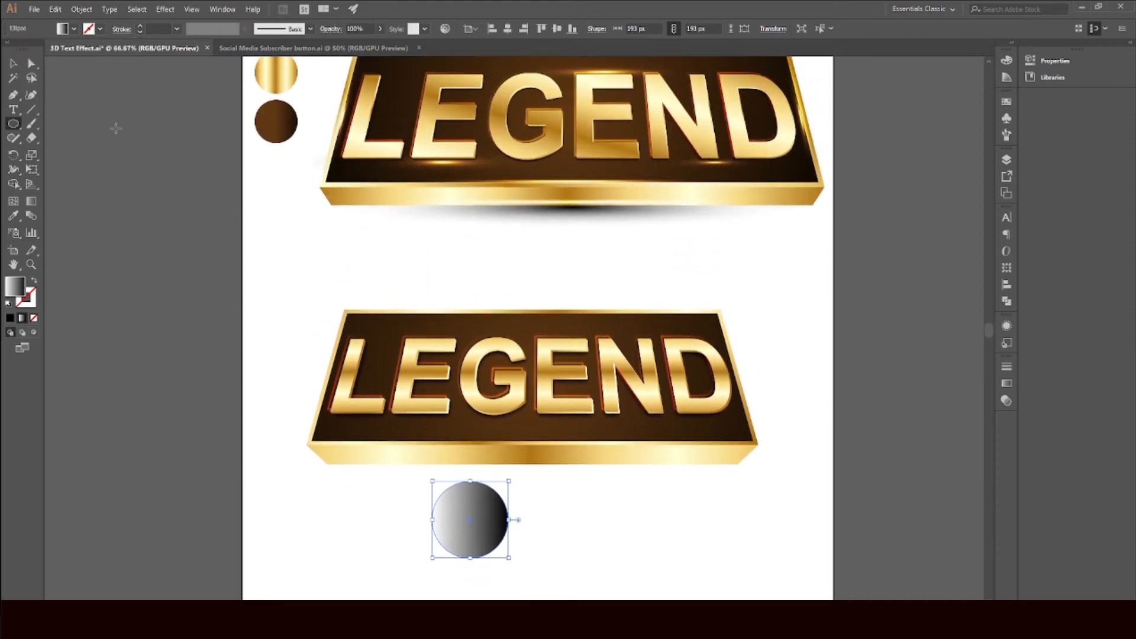
pyautogui.click(13, 65)
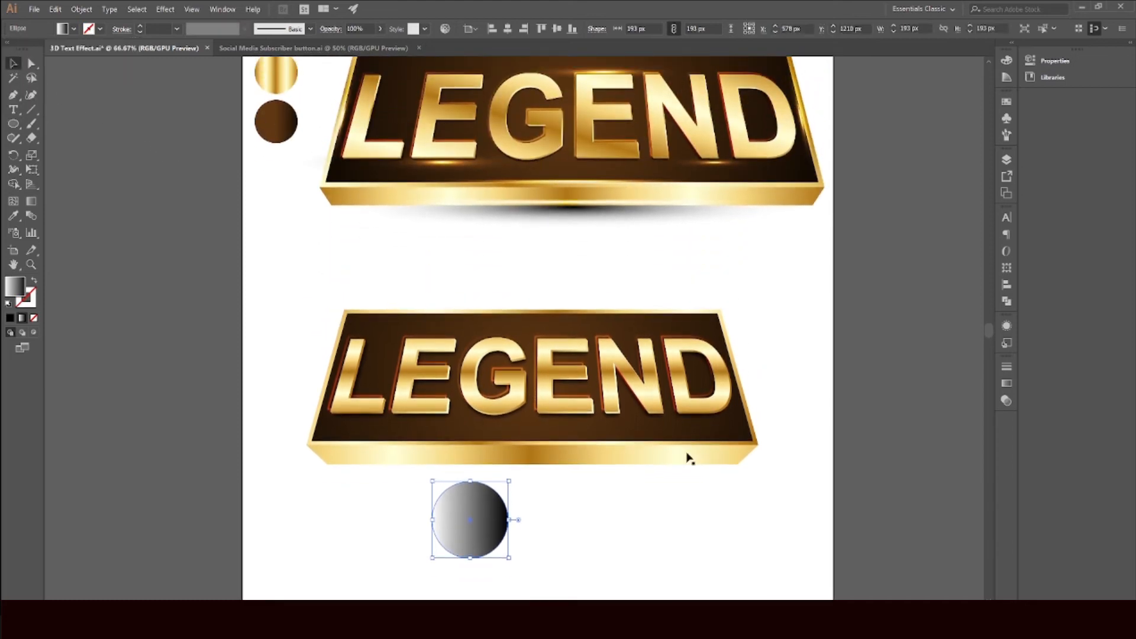
pyautogui.click(688, 459)
pyautogui.click(470, 515)
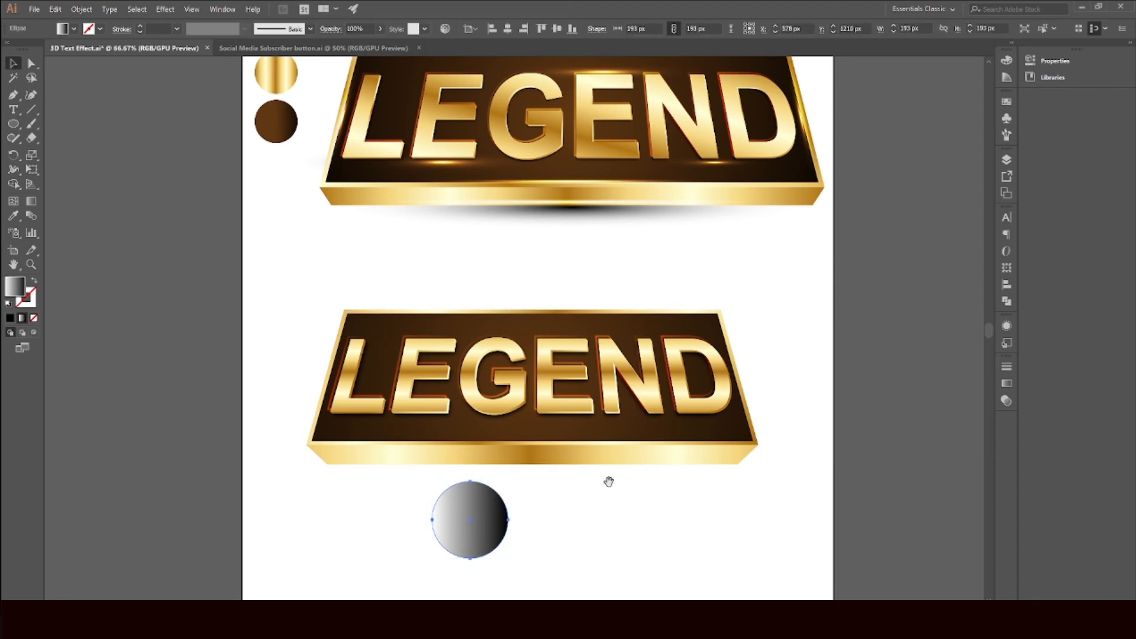
pyautogui.moveTo(609, 481); pyautogui.dragTo(594, 485)
pyautogui.scroll(-1, 627, 396)
pyautogui.moveTo(685, 316); pyautogui.dragTo(660, 312)
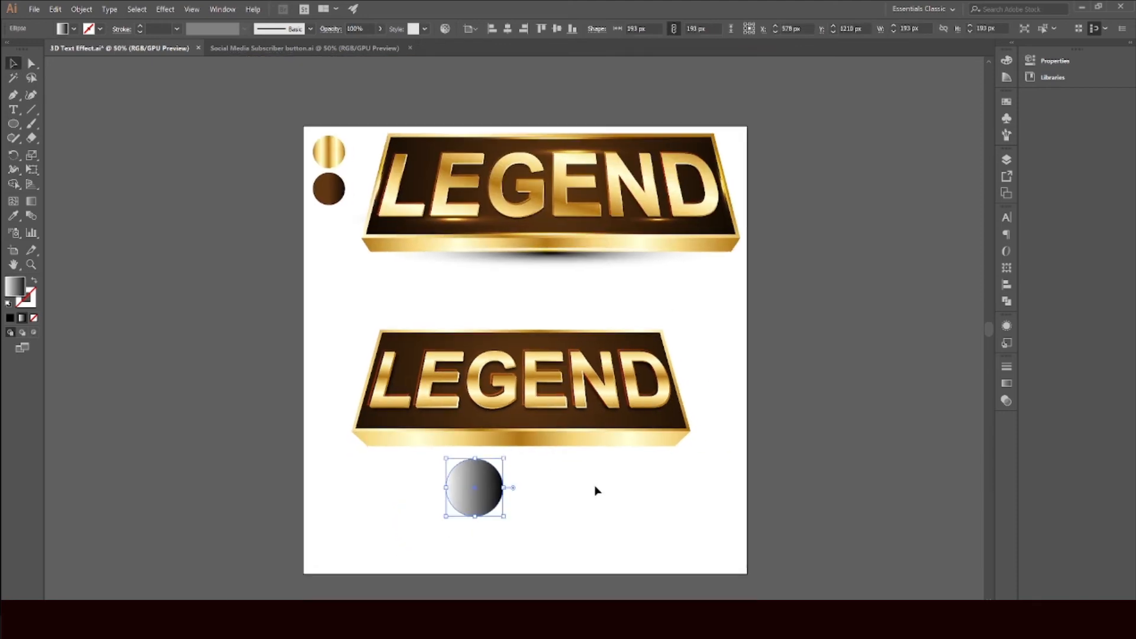
pyautogui.click(1006, 401)
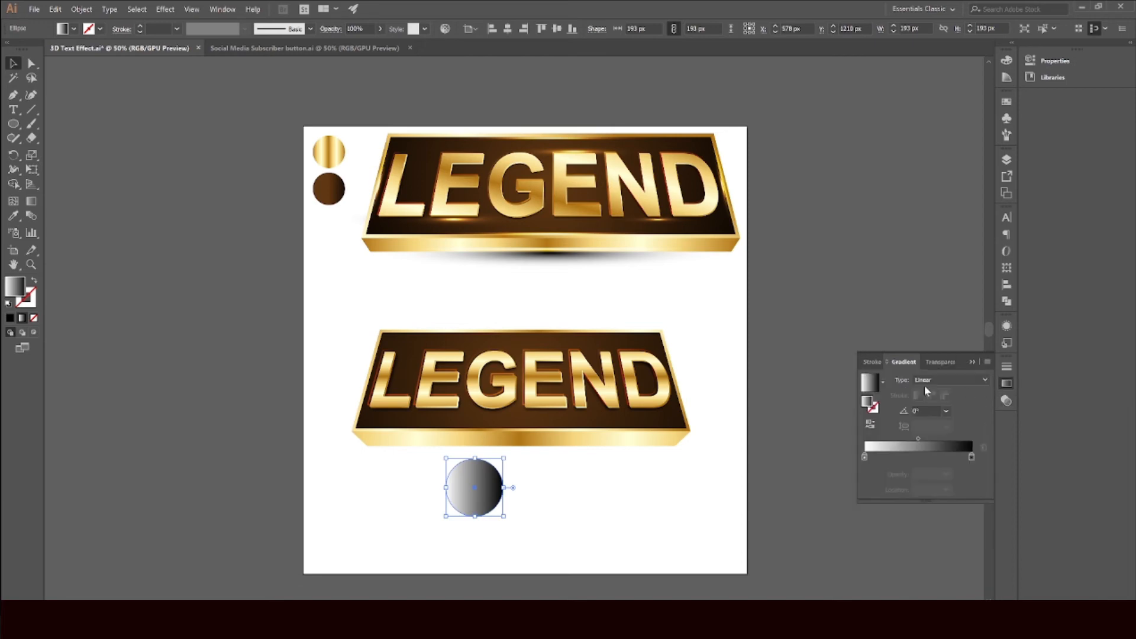
pyautogui.click(941, 380)
pyautogui.click(924, 403)
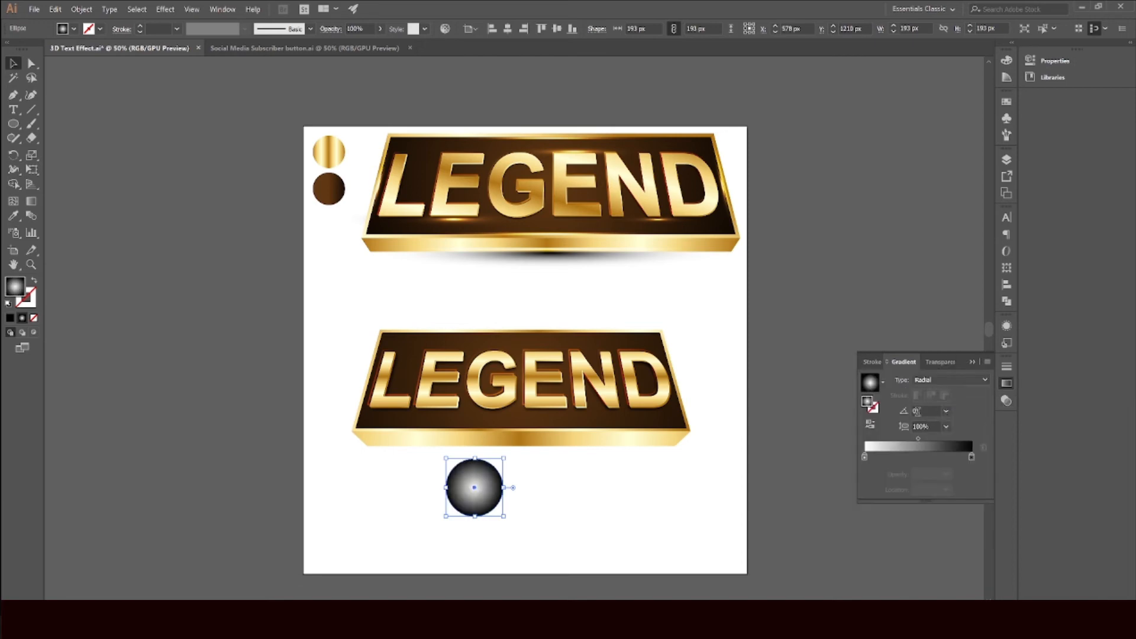
# Step: Edit the circle's radial gradient so it is black at the center and fades to 0% opacity at the outer stop
pyautogui.moveTo(972, 459); pyautogui.dragTo(1020, 458)
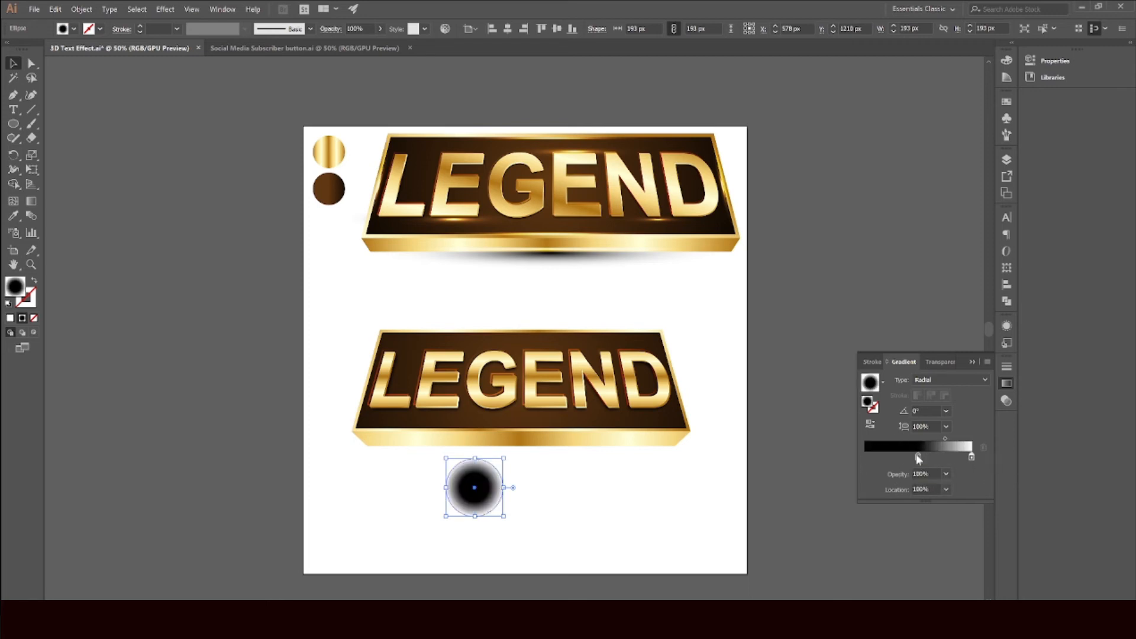
pyautogui.moveTo(918, 458); pyautogui.dragTo(828, 456)
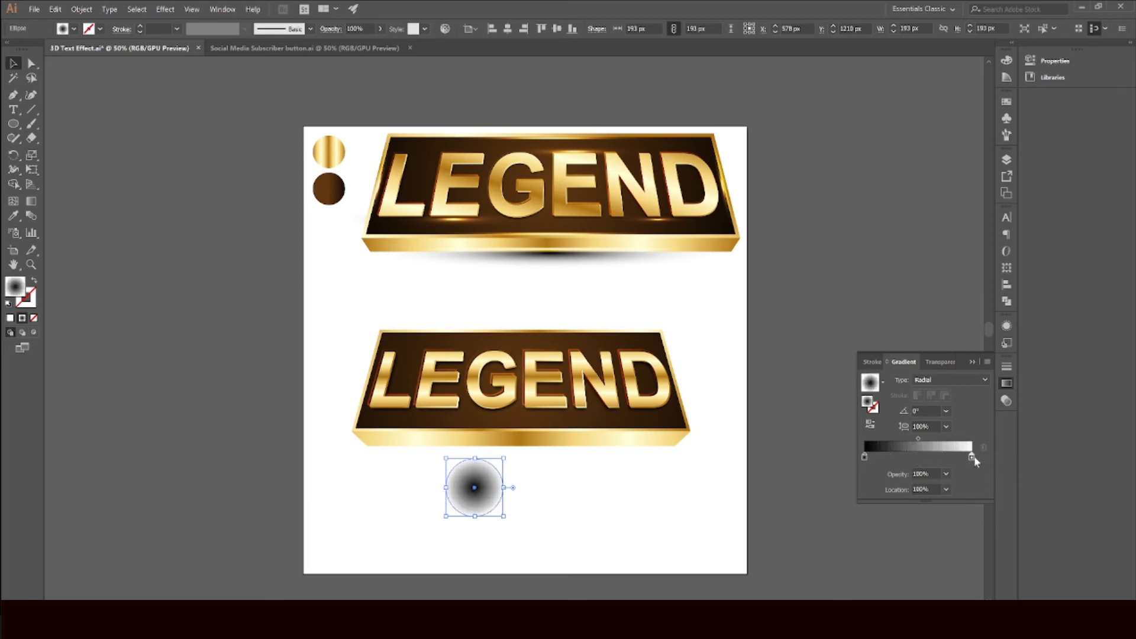
pyautogui.click(946, 474)
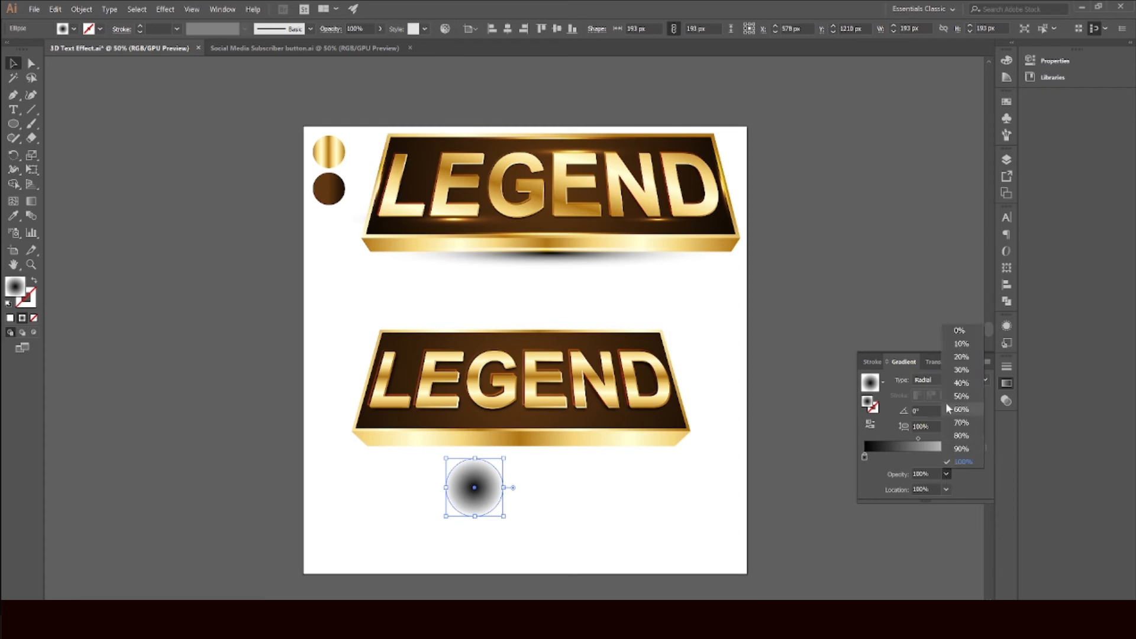
pyautogui.click(954, 335)
pyautogui.doubleClick(972, 459)
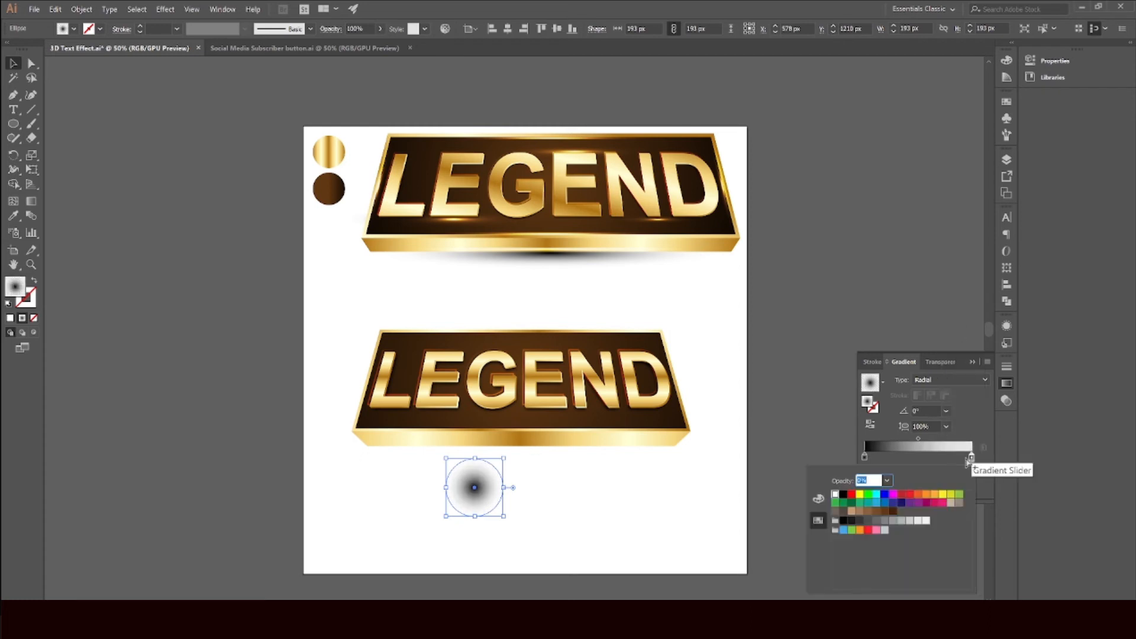
pyautogui.click(844, 496)
pyautogui.click(621, 512)
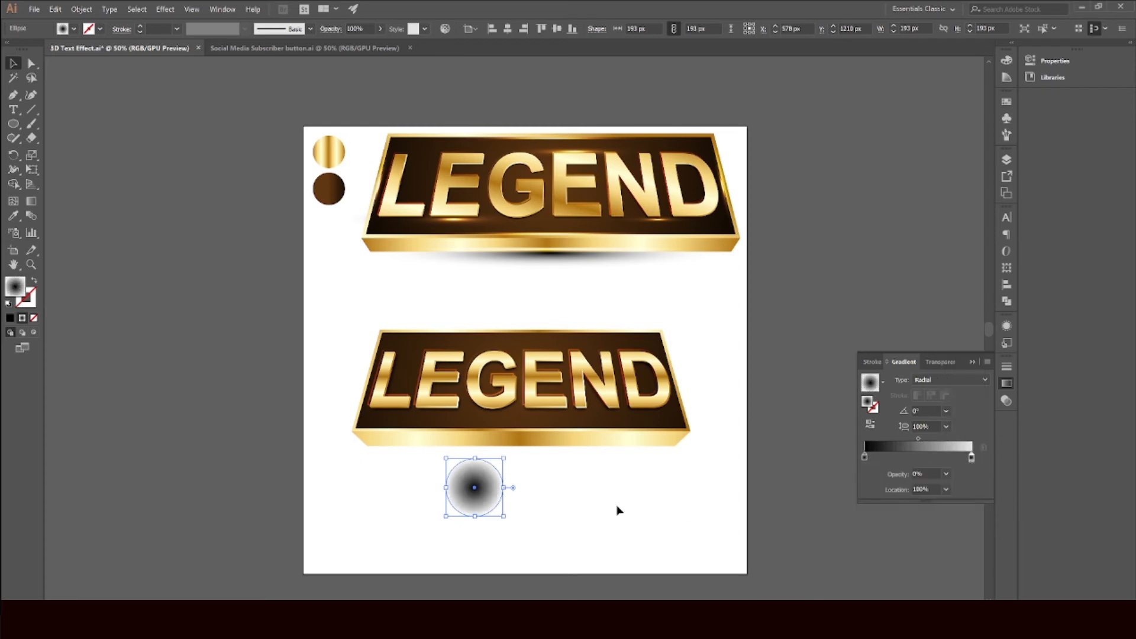
# Step: Stretch the circle into a flat ellipse about 1072 px wide and 51 px tall beneath the new banner's bottom edge
pyautogui.moveTo(504, 489); pyautogui.dragTo(704, 489)
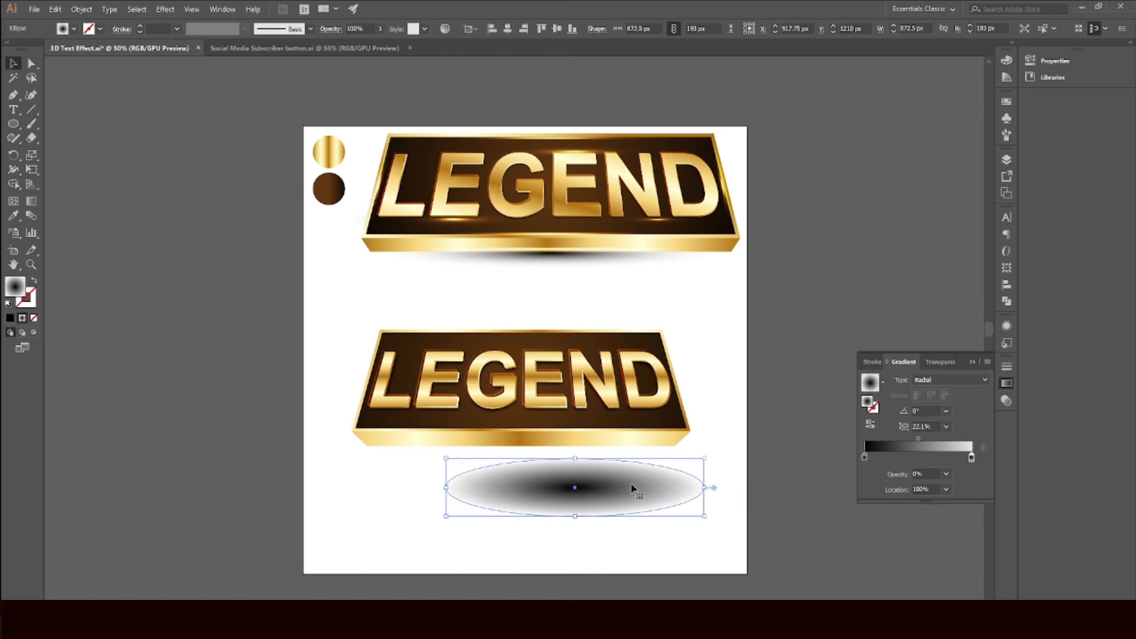
pyautogui.moveTo(632, 487); pyautogui.dragTo(546, 450)
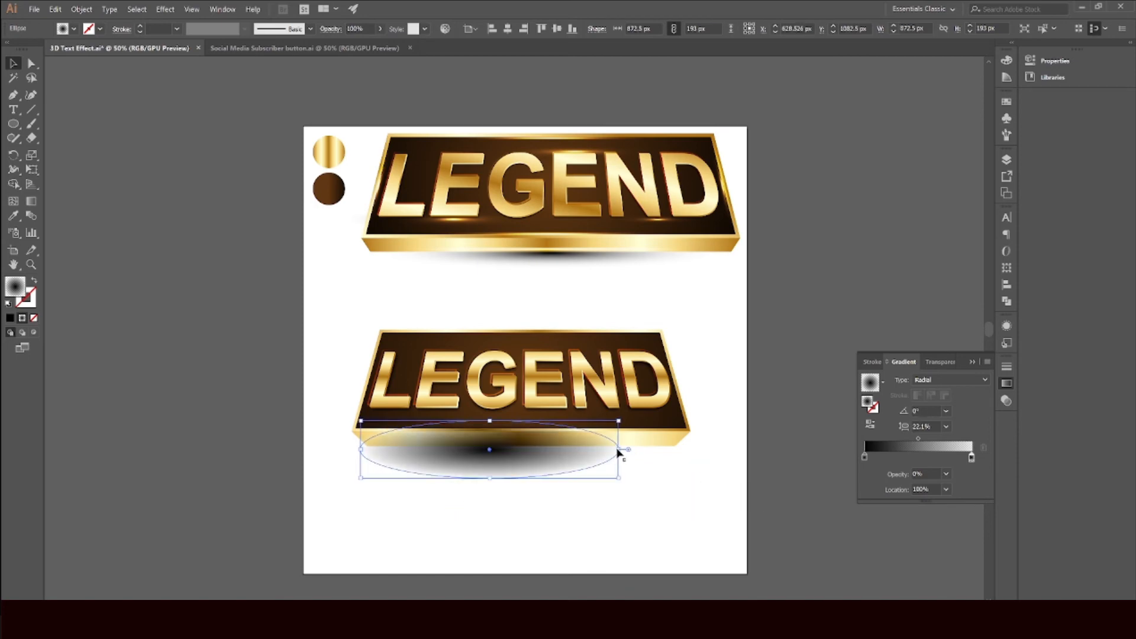
pyautogui.moveTo(621, 450); pyautogui.dragTo(680, 450)
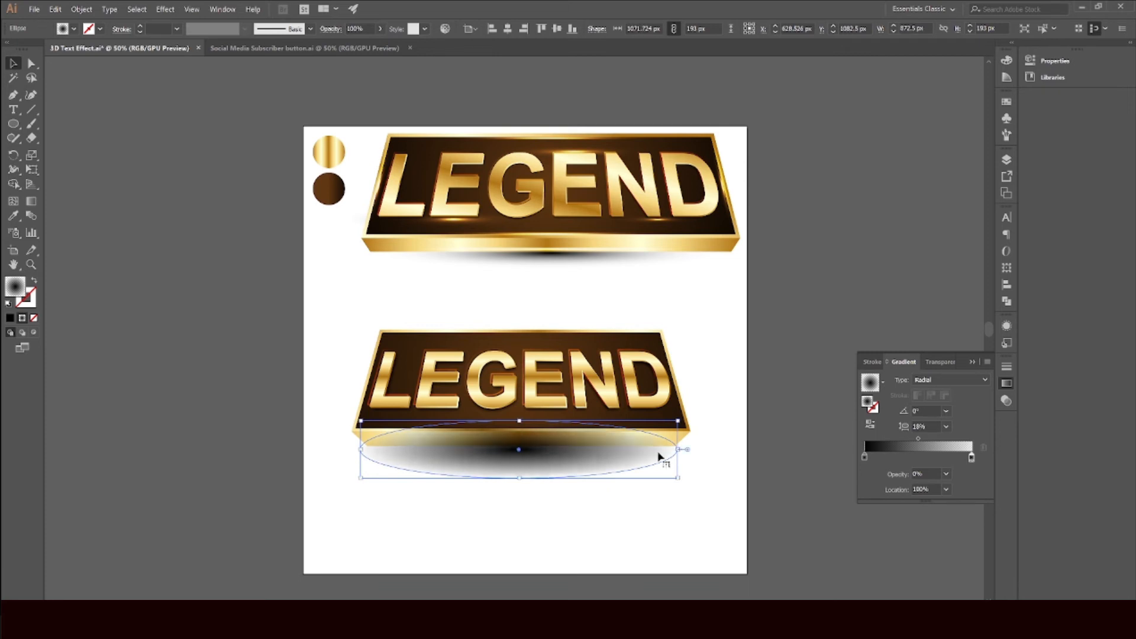
pyautogui.moveTo(520, 422); pyautogui.dragTo(537, 451)
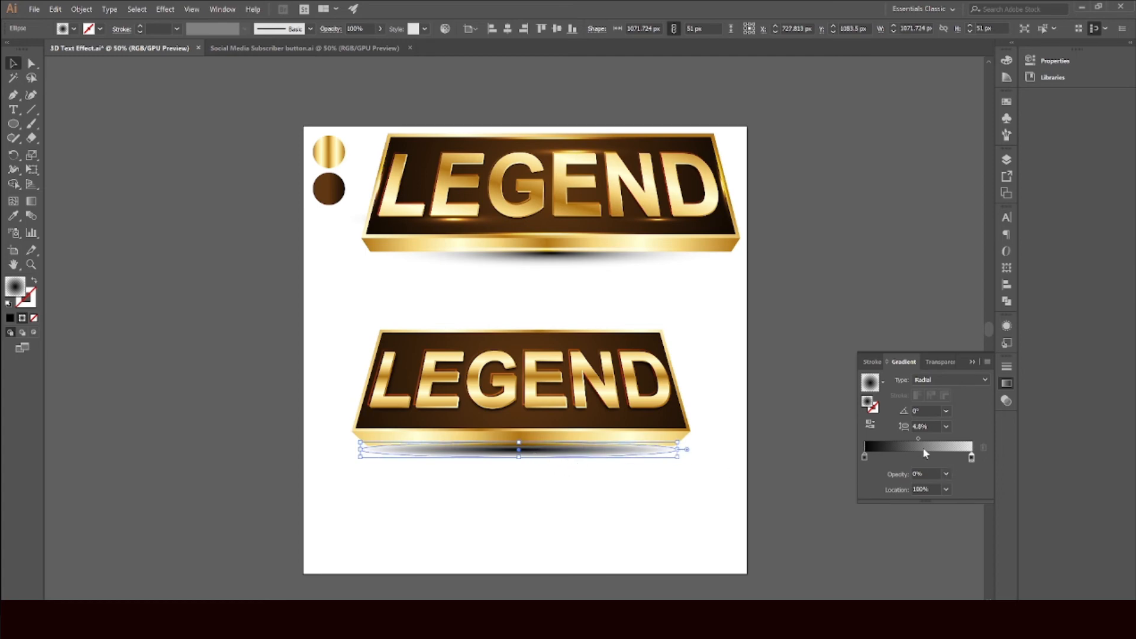
# Step: Shift the shadow gradient's midpoint and end stop inward, nudge the ellipse into place, and send it behind the banner
pyautogui.moveTo(919, 440); pyautogui.dragTo(894, 440)
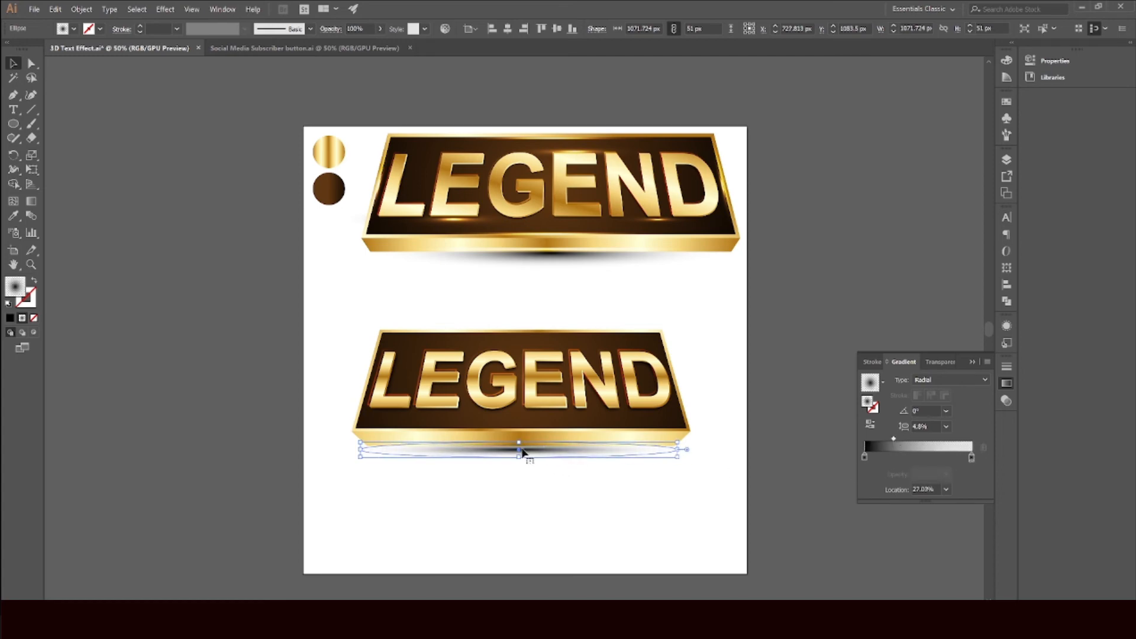
pyautogui.moveTo(519, 458); pyautogui.dragTo(556, 452)
pyautogui.scroll(1, 520, 459)
pyautogui.scroll(2, 541, 452)
pyautogui.hotkey('ctrl', 'shift', '[')
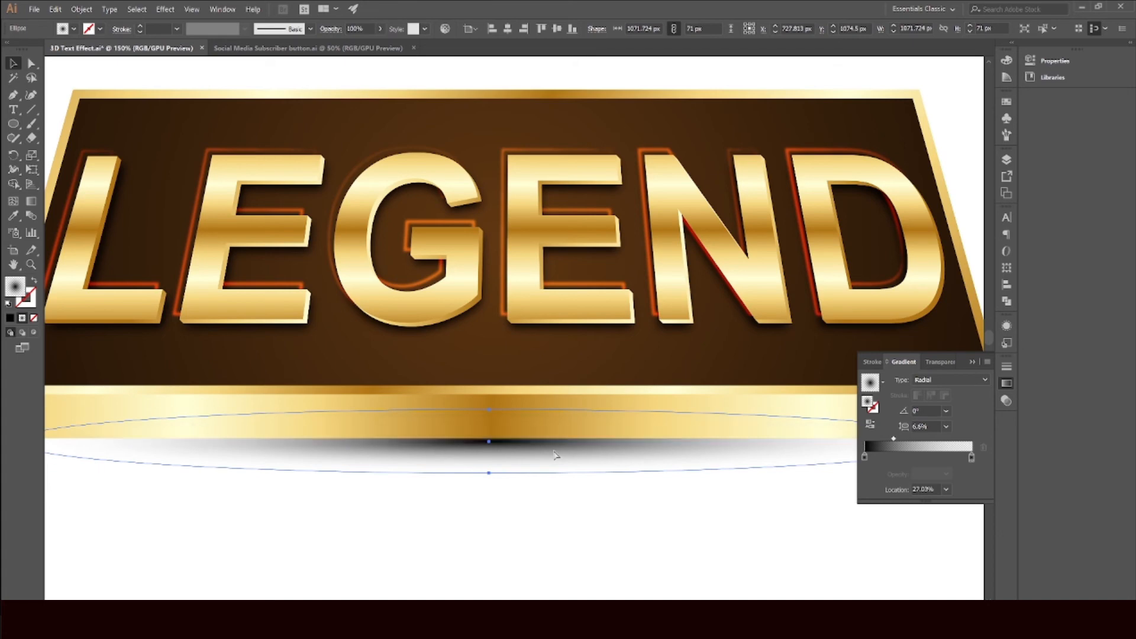
pyautogui.scroll(-1, 556, 454)
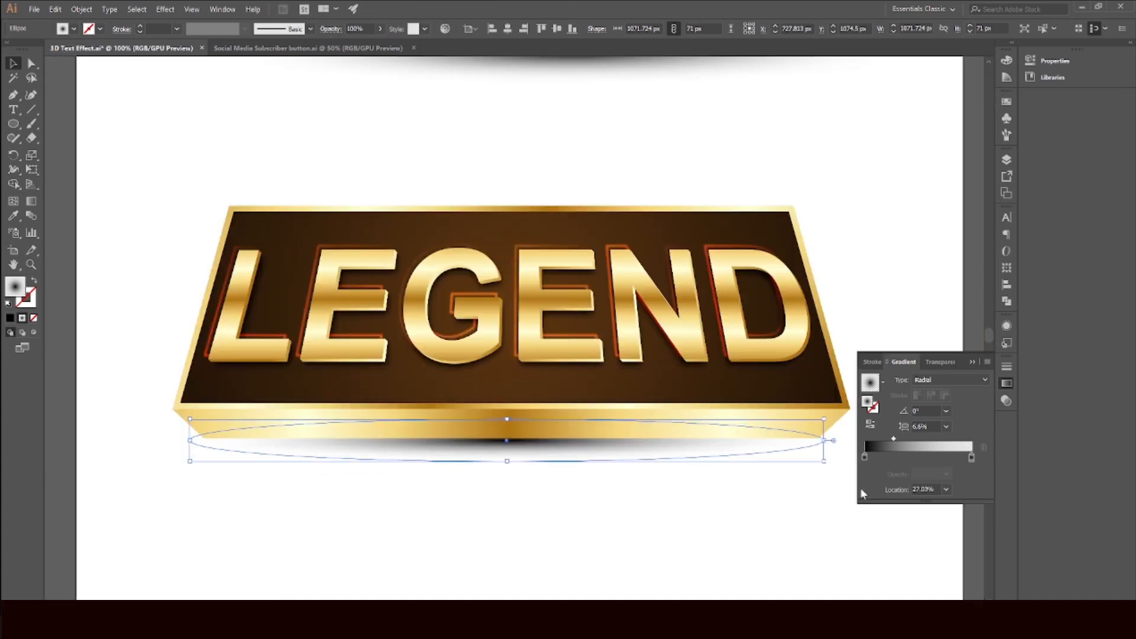
pyautogui.moveTo(972, 458); pyautogui.dragTo(969, 457)
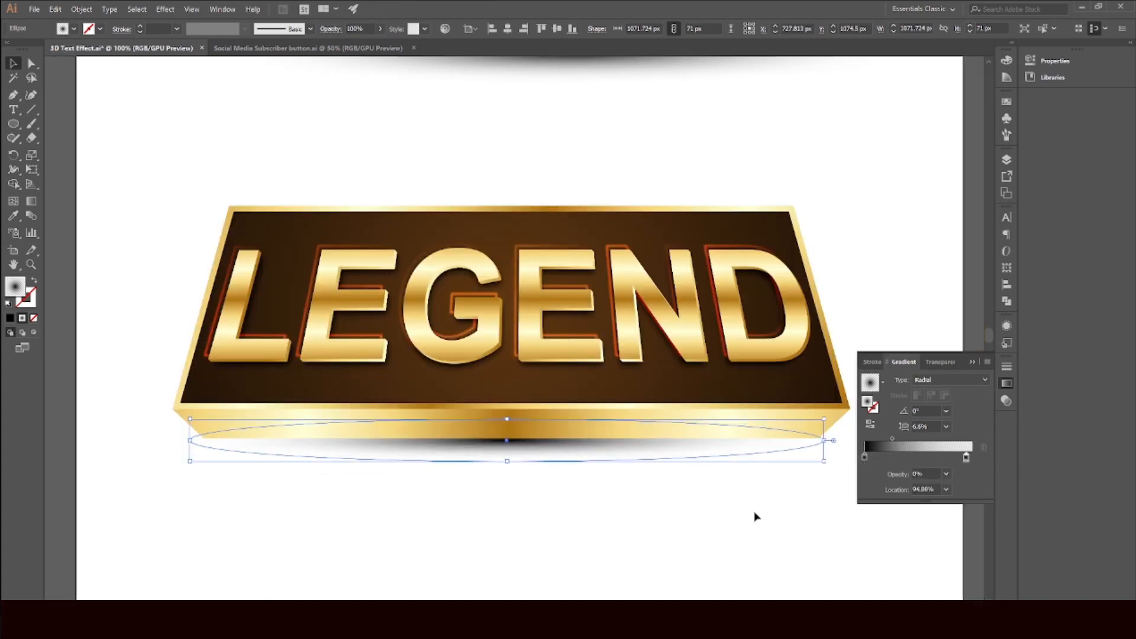
# Step: Inspect the glow ellipse inside the sample banner's group in isolation mode, then exit it
pyautogui.click(448, 205)
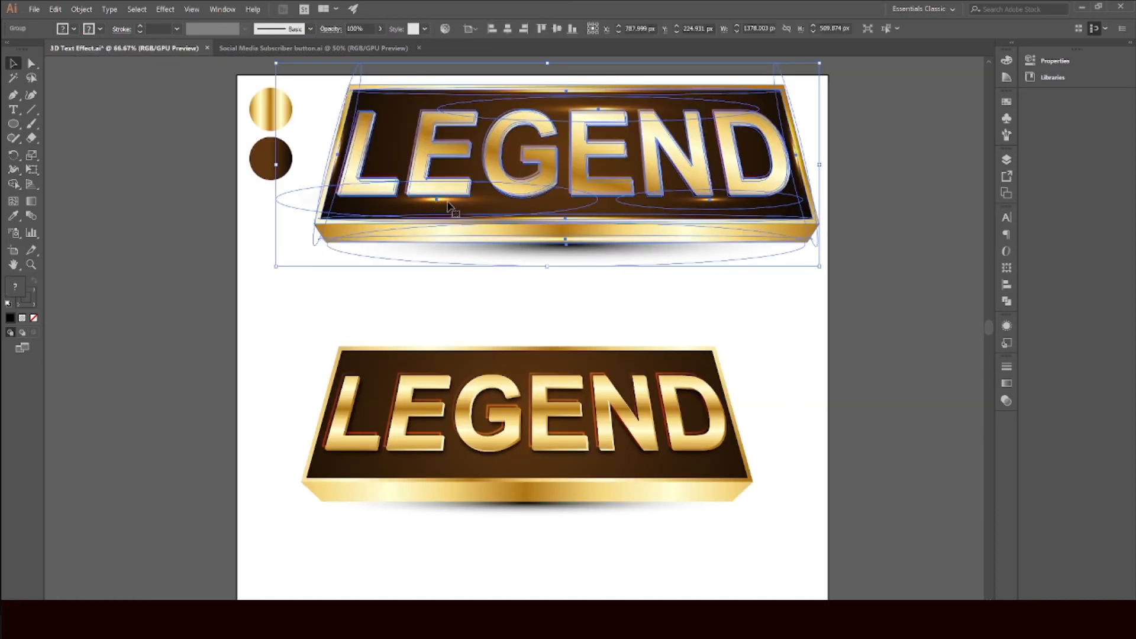
pyautogui.doubleClick(446, 205)
pyautogui.doubleClick(452, 204)
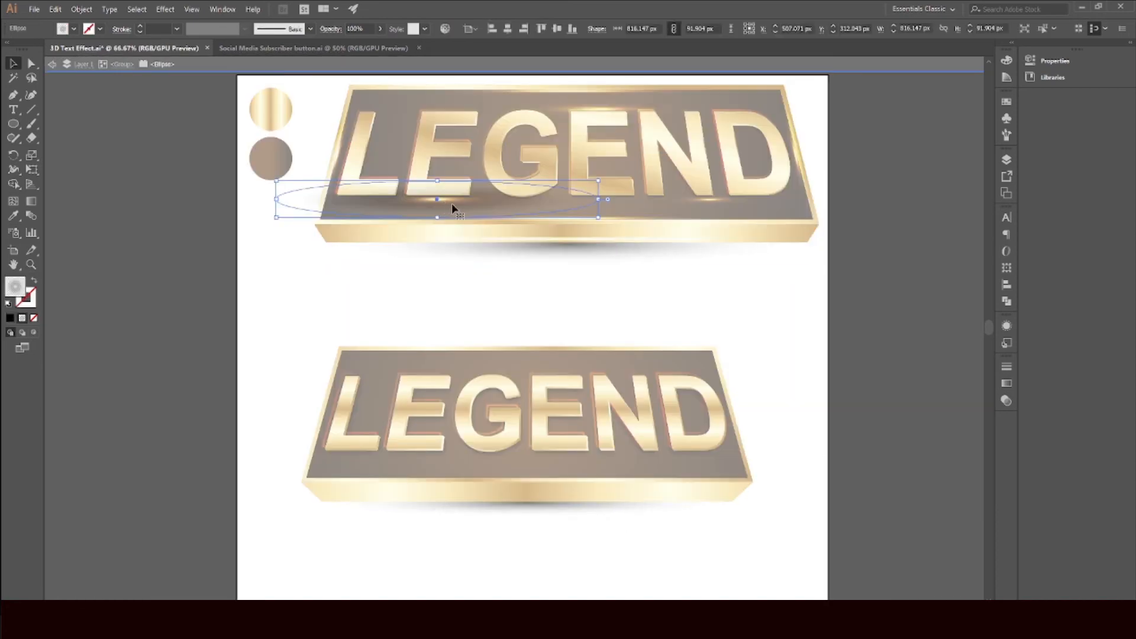
pyautogui.doubleClick(303, 295)
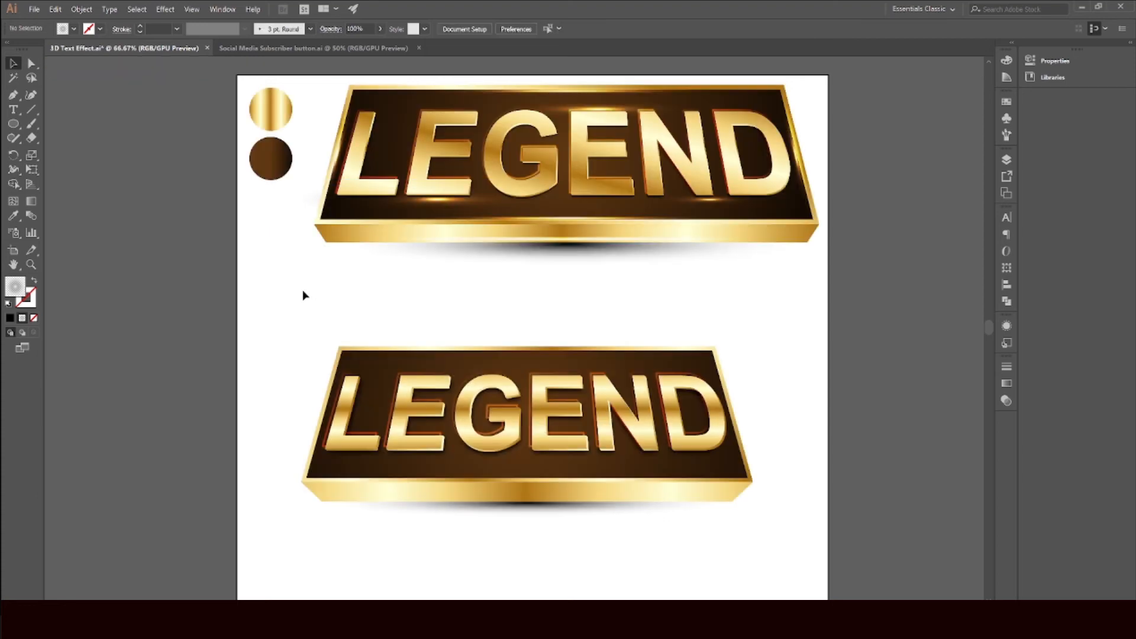
# Step: Draw a circle about 213 px wide at the new banner's upper-left corner with the Ellipse tool
pyautogui.click(13, 124)
pyautogui.moveTo(280, 300); pyautogui.dragTo(363, 385)
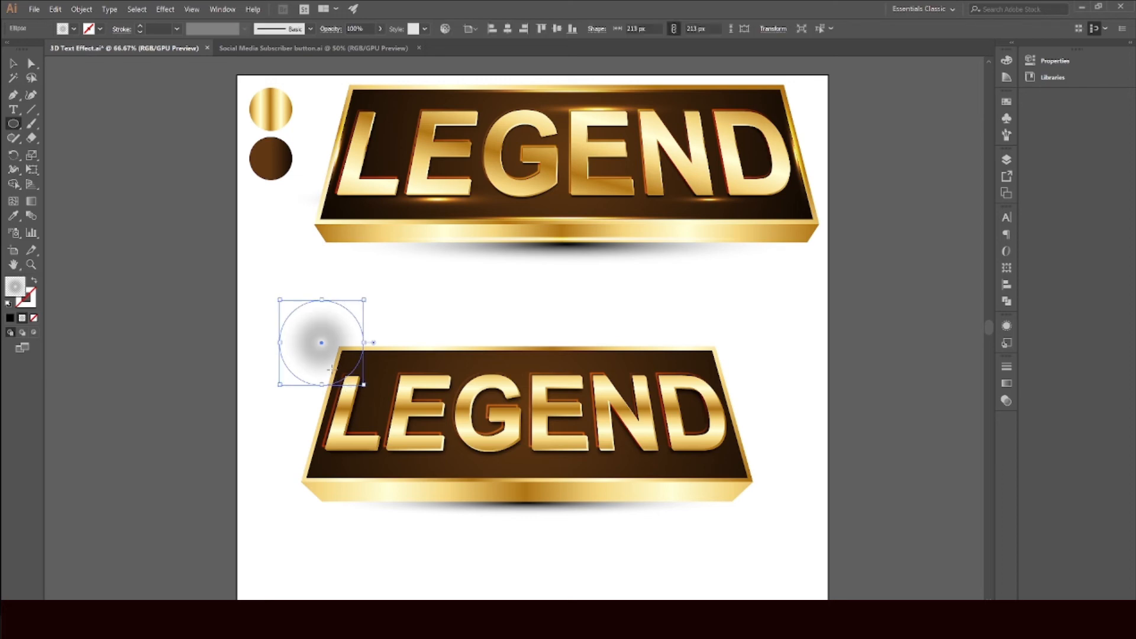
pyautogui.click(1012, 388)
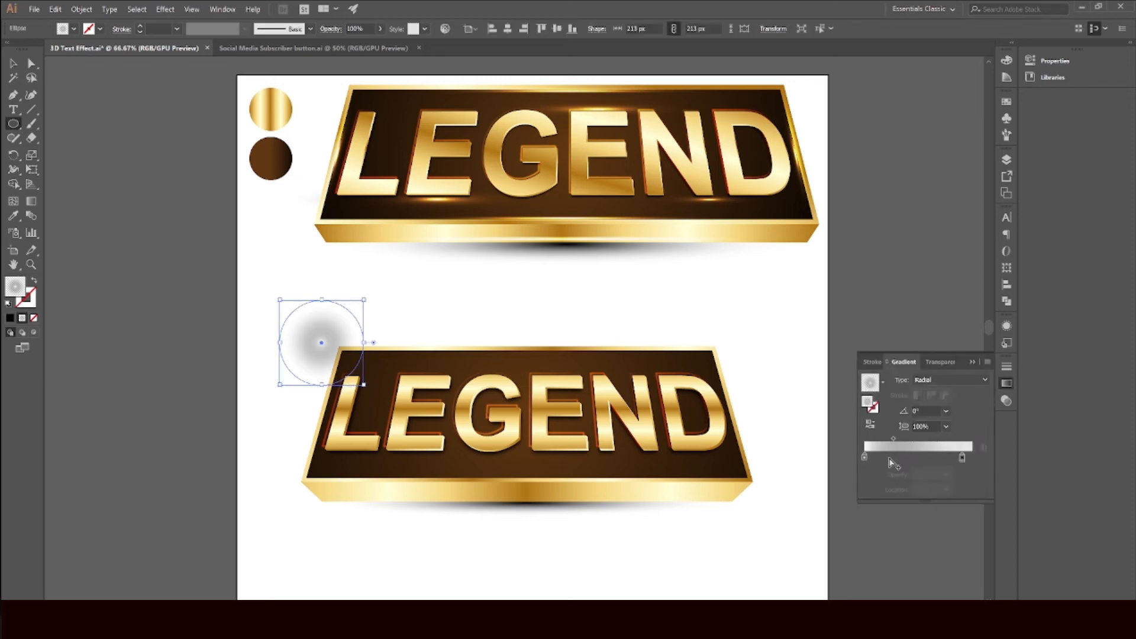
# Step: Edit the circle's radial gradient so the outer stop sits at 100% location with 0% opacity
pyautogui.click(865, 459)
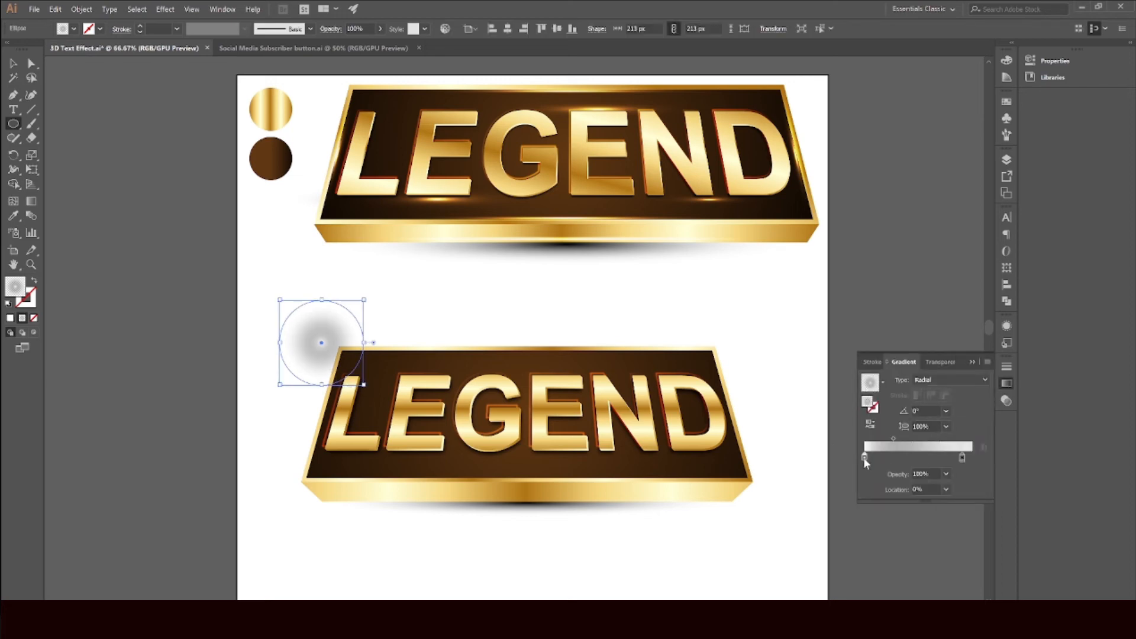
pyautogui.doubleClick(864, 457)
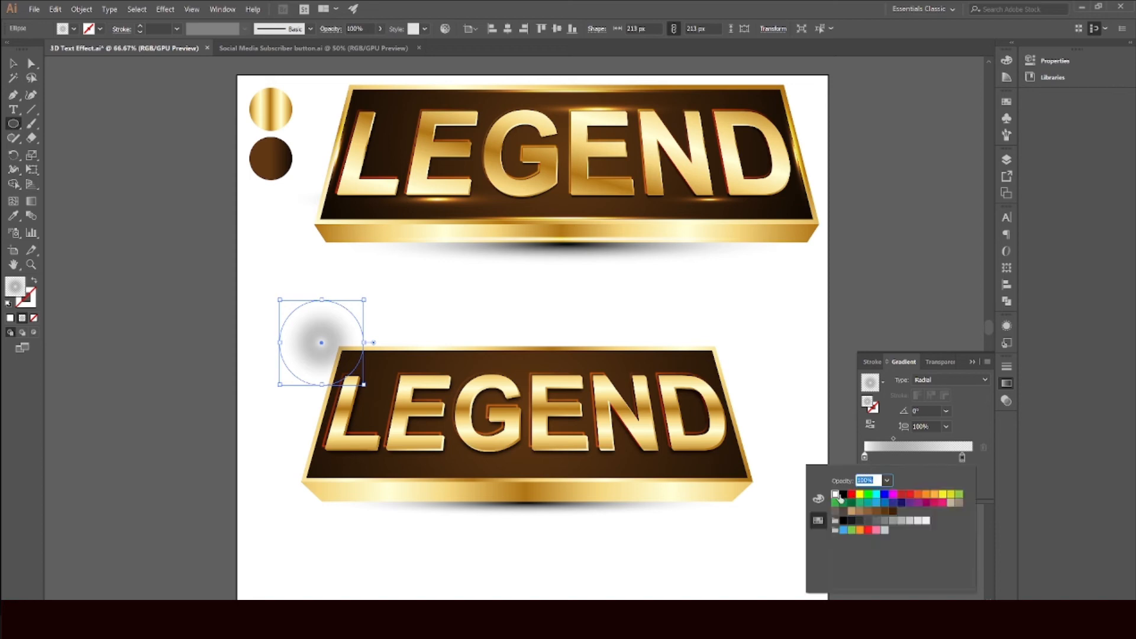
pyautogui.click(963, 460)
pyautogui.doubleClick(962, 457)
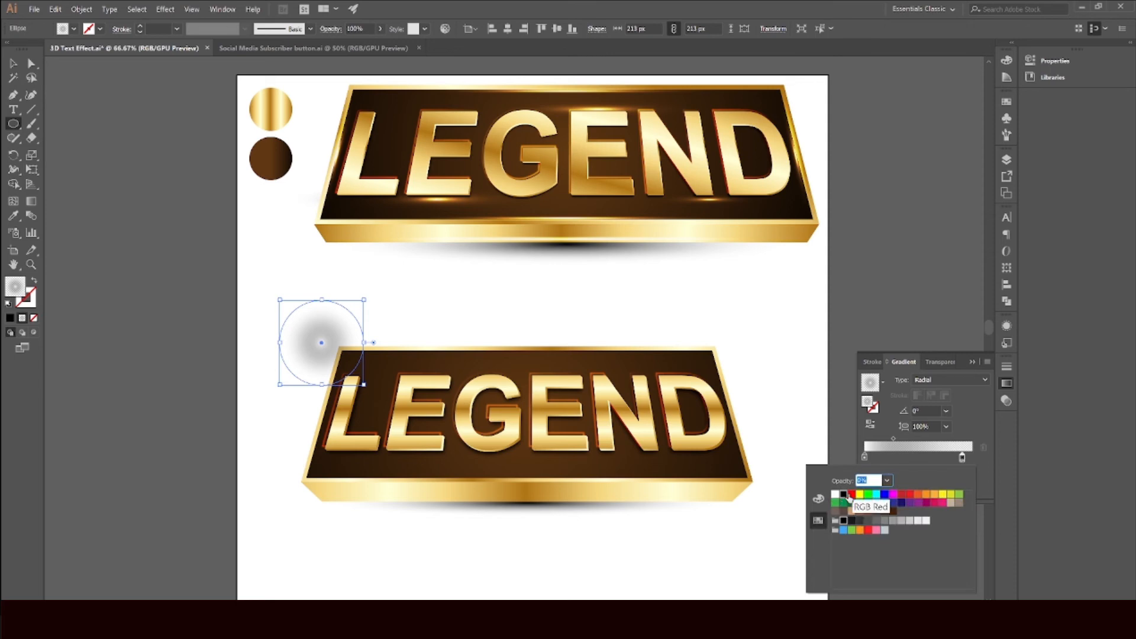
pyautogui.click(891, 463)
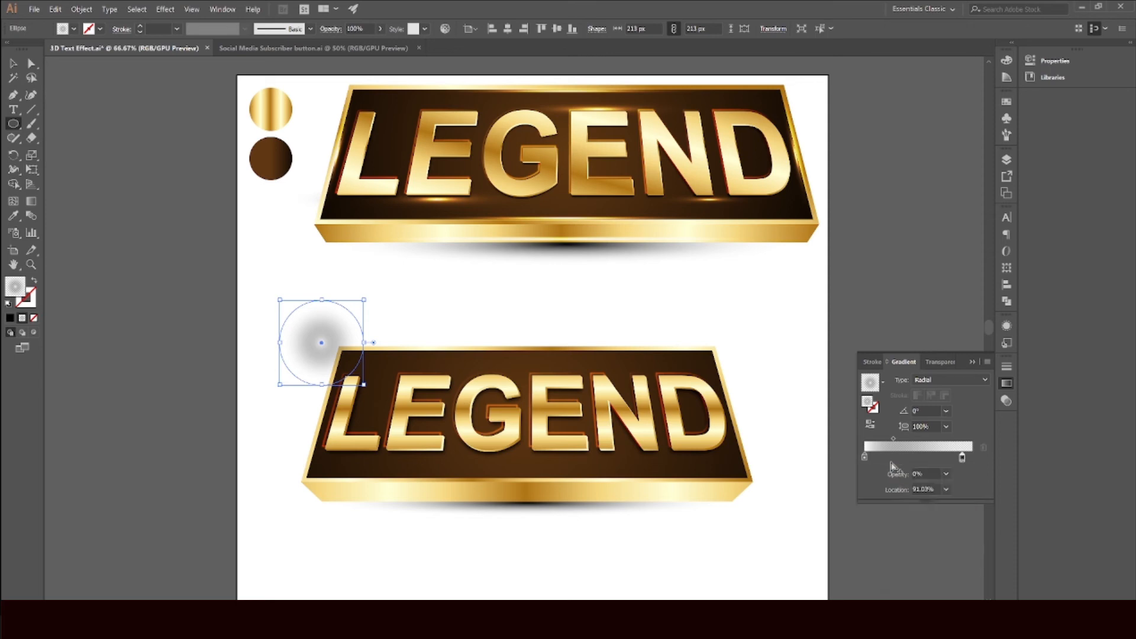
pyautogui.click(865, 459)
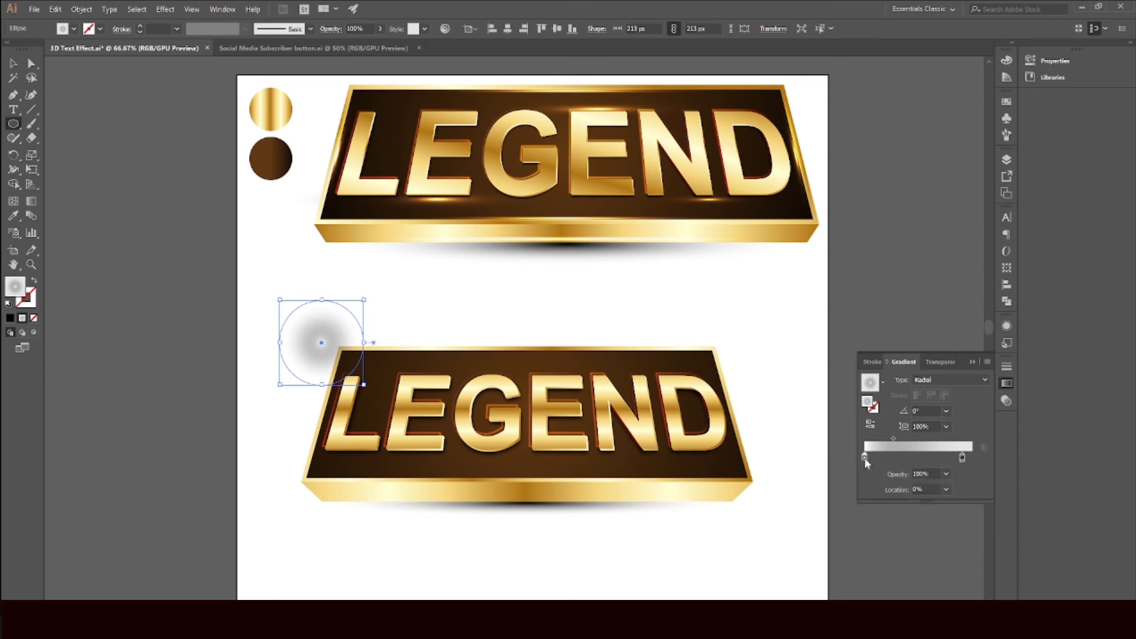
pyautogui.click(934, 474)
pyautogui.click(962, 459)
pyautogui.click(934, 459)
pyautogui.moveTo(933, 459); pyautogui.dragTo(940, 490)
pyautogui.moveTo(988, 456); pyautogui.dragTo(986, 458)
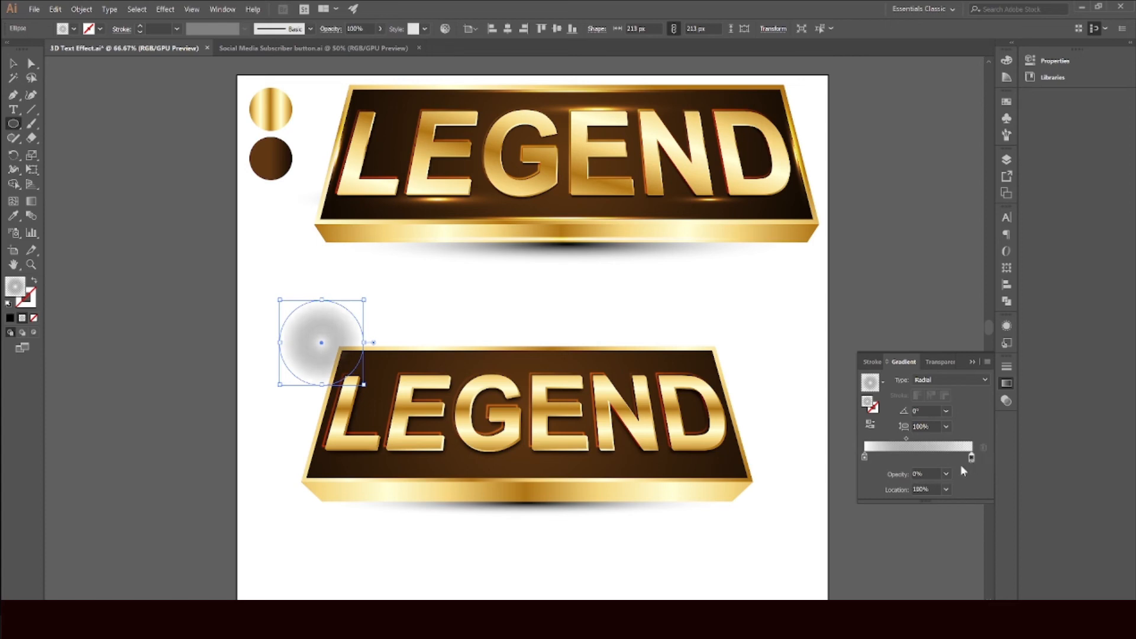
# Step: Set the circle's blend mode to Color Dodge
pyautogui.click(1006, 402)
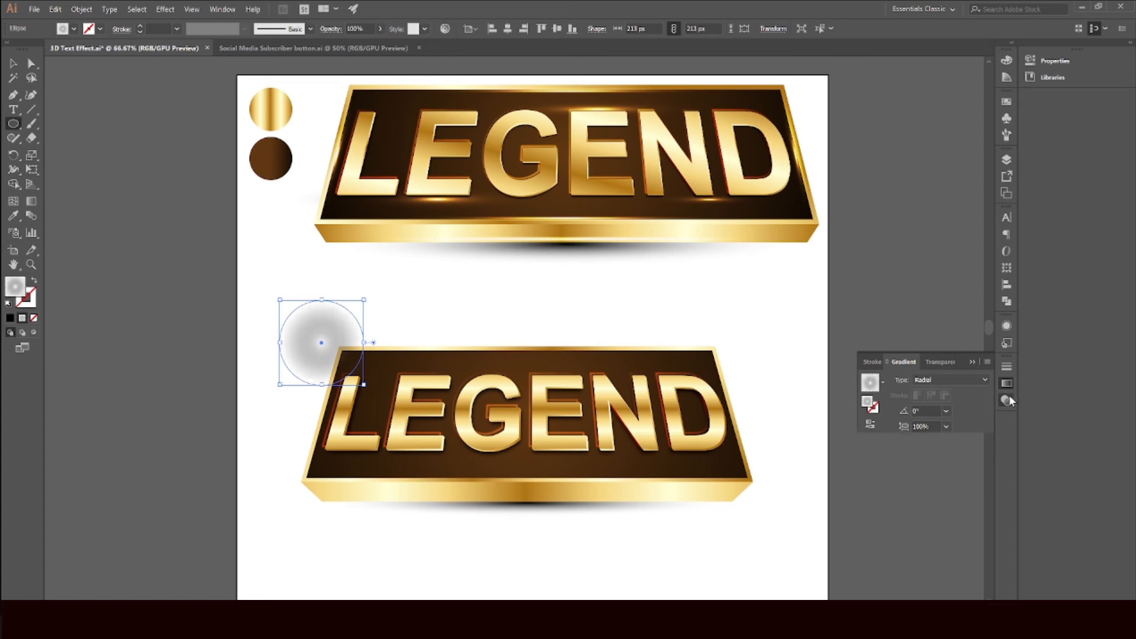
pyautogui.click(898, 382)
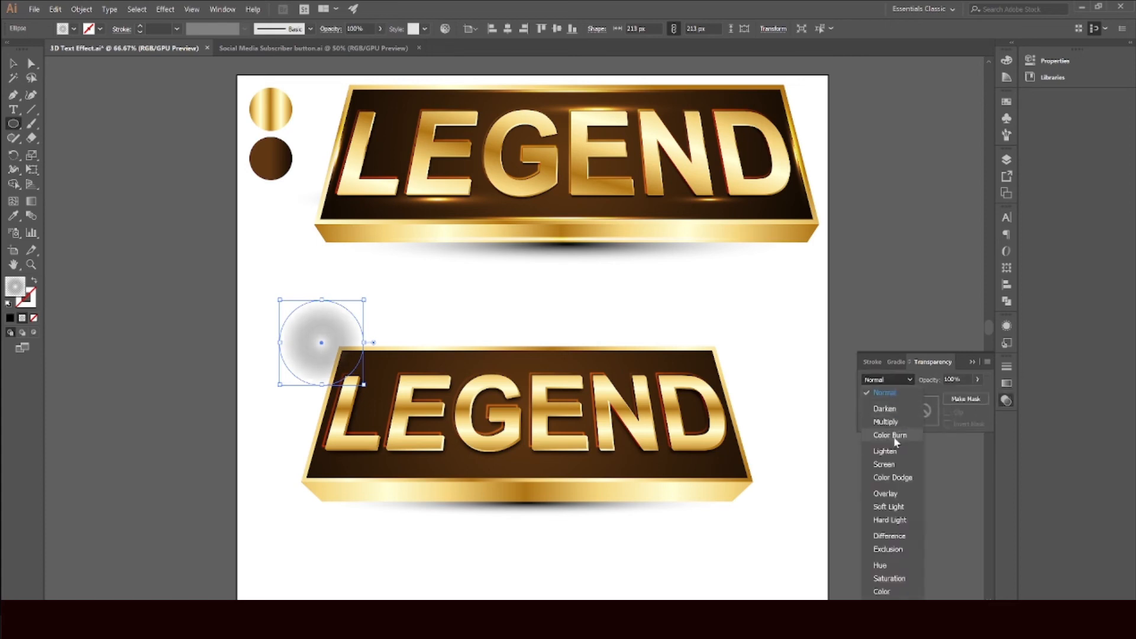
pyautogui.click(895, 476)
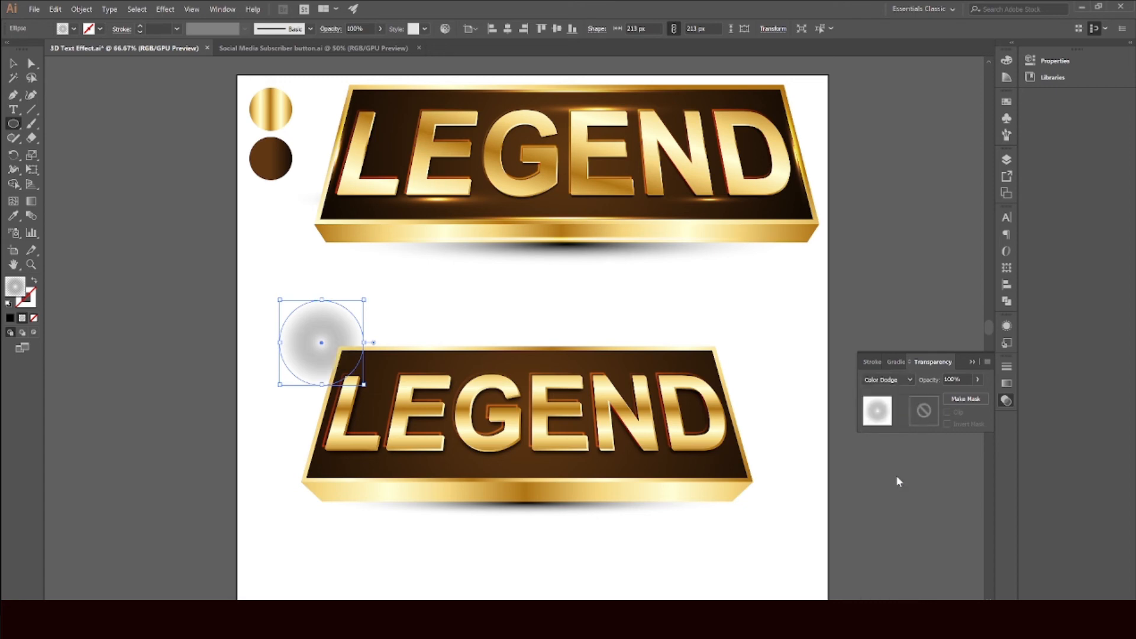
# Step: Move the glow circle onto the banner's top-left corner above the letter L
pyautogui.click(13, 63)
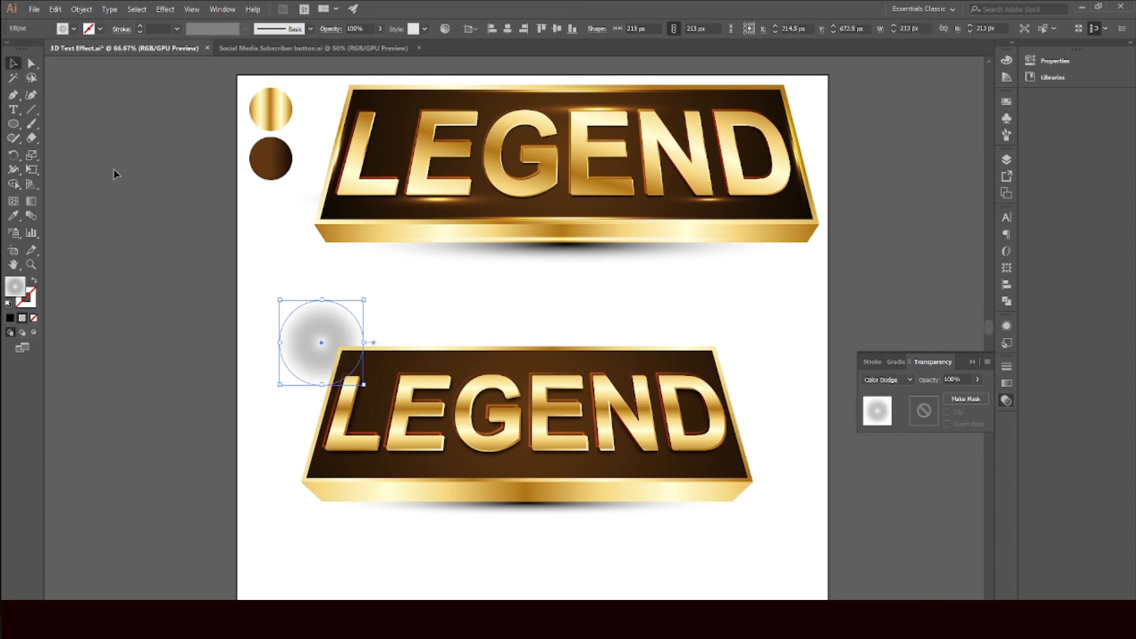
pyautogui.click(263, 299)
pyautogui.moveTo(302, 330); pyautogui.dragTo(368, 367)
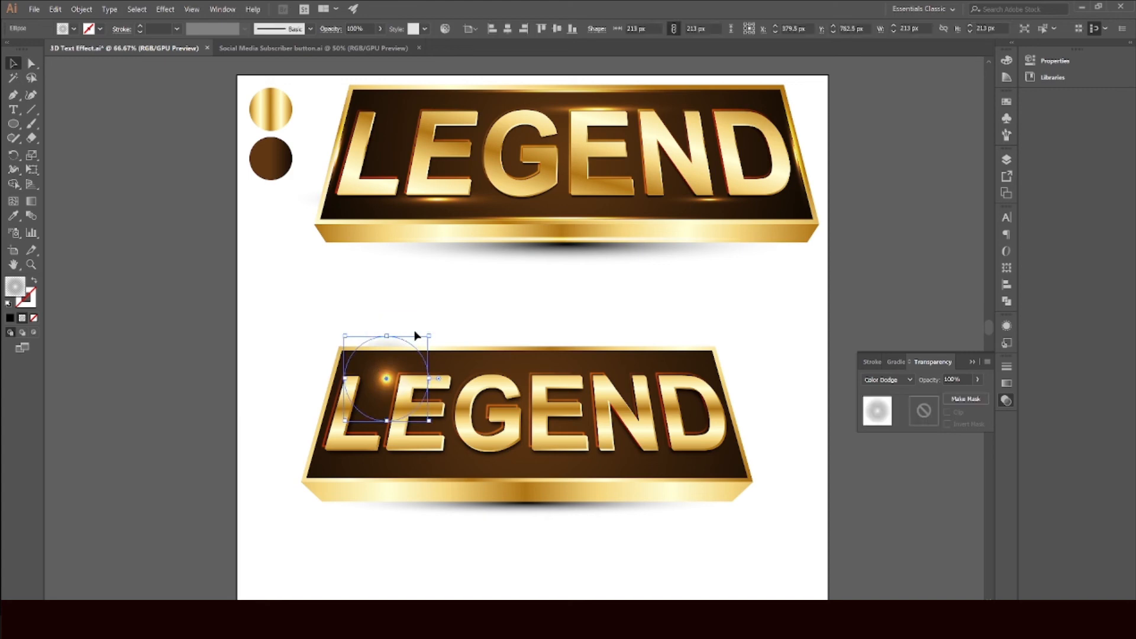
# Step: Switch the glow circle's blend mode back to Normal
pyautogui.click(495, 331)
pyautogui.click(390, 388)
pyautogui.click(882, 381)
pyautogui.click(885, 393)
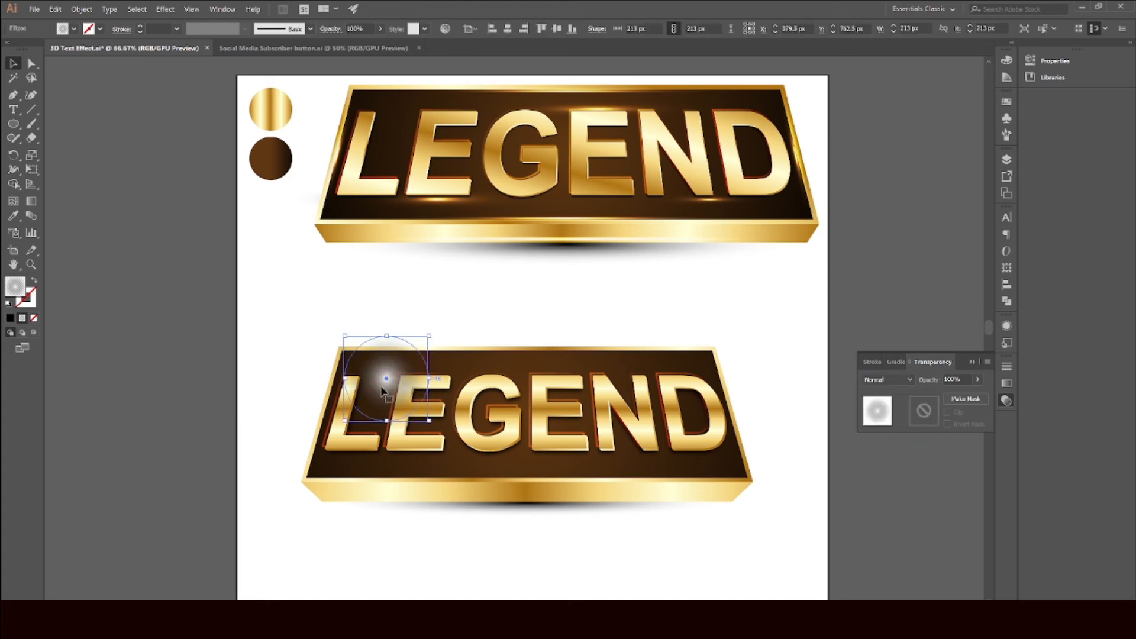
# Step: Set the glow gradient's outer stop opacity to 100%
pyautogui.click(1006, 384)
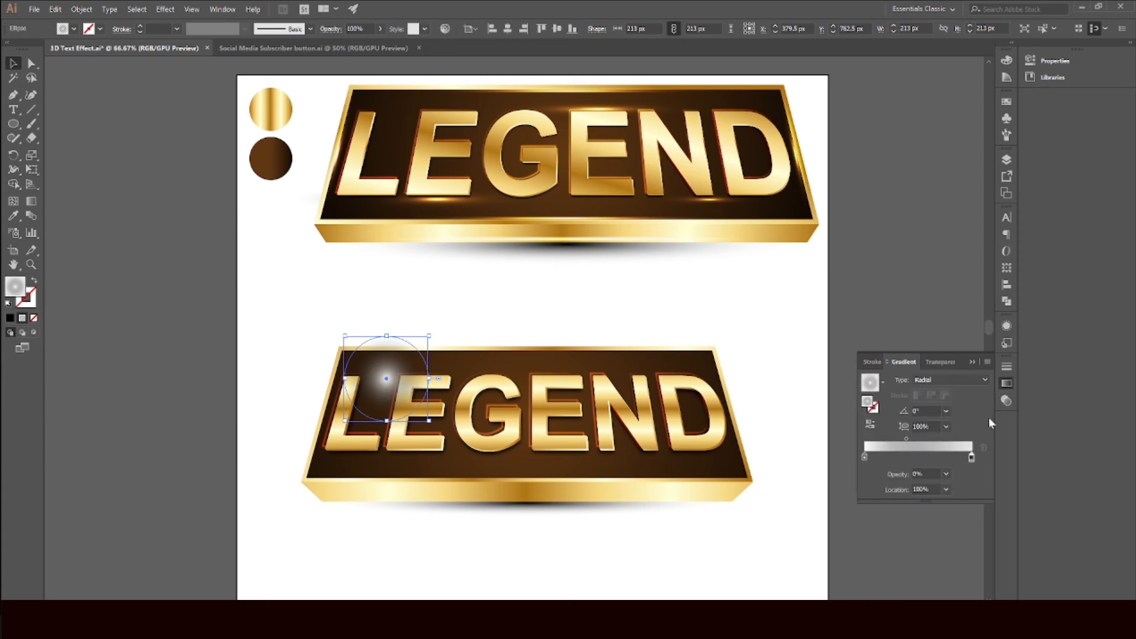
pyautogui.click(947, 473)
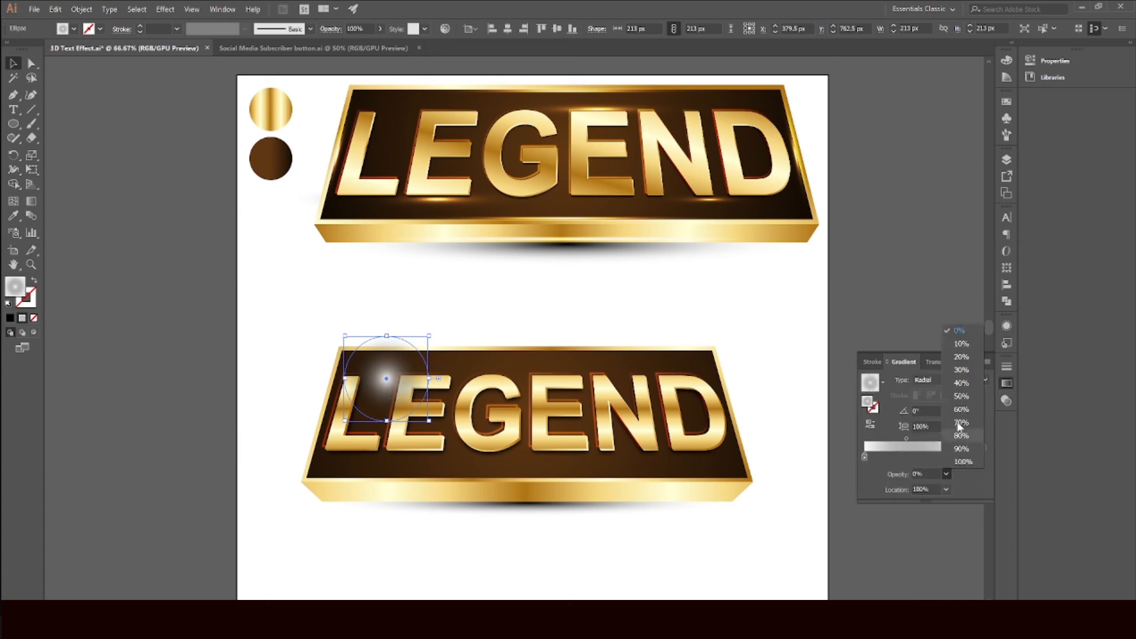
pyautogui.click(961, 461)
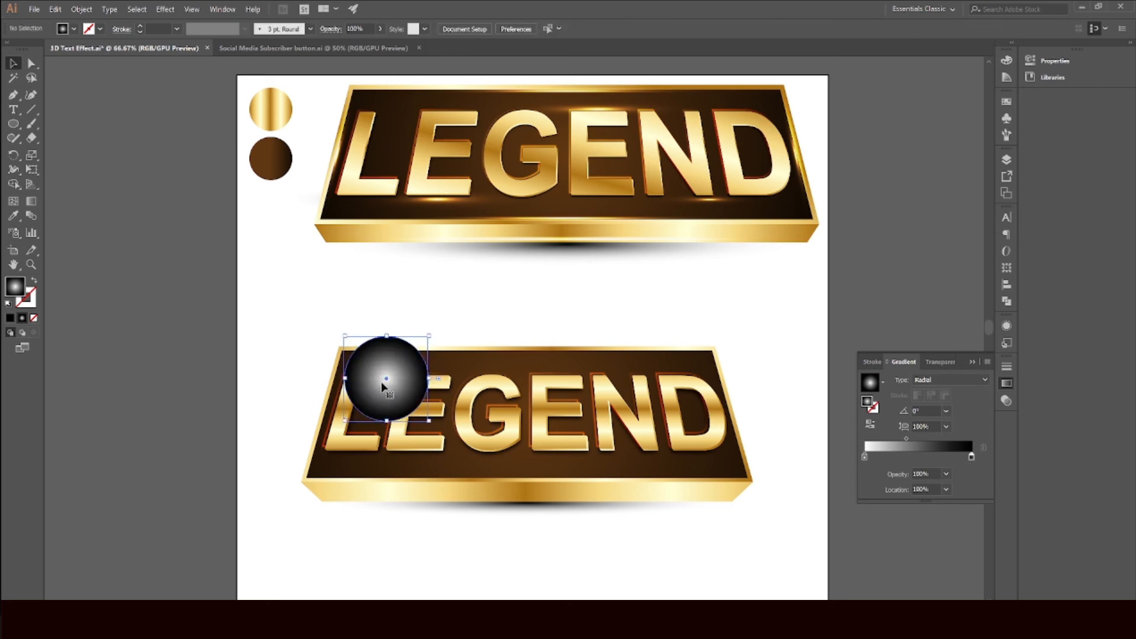
# Step: Reapply the Color Dodge blend mode to the glow circle
pyautogui.click(1004, 400)
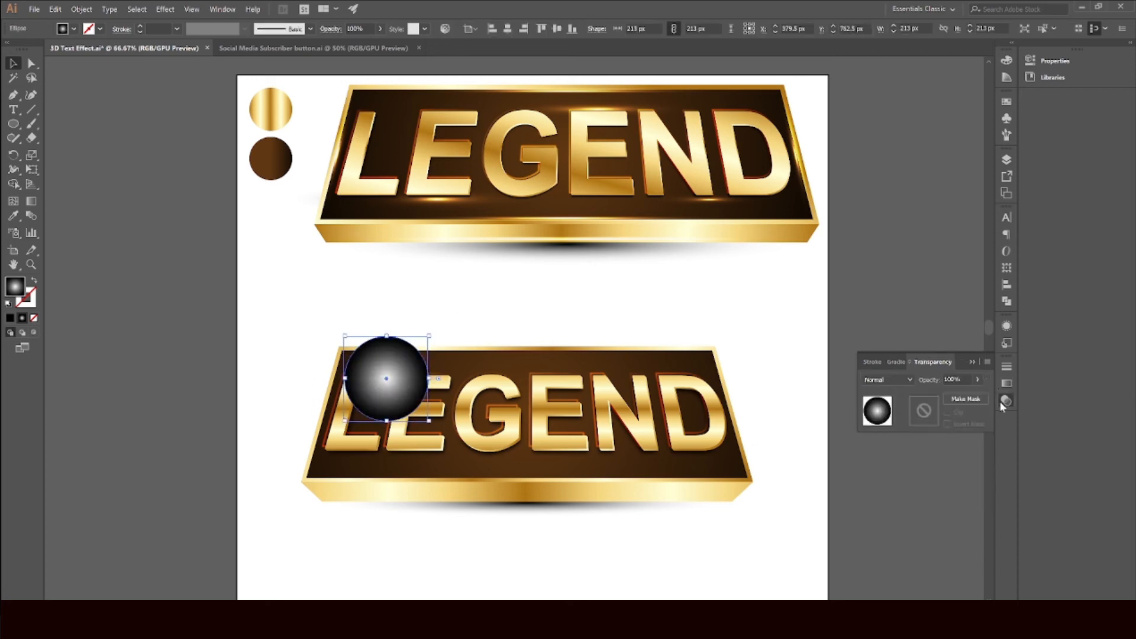
pyautogui.click(891, 380)
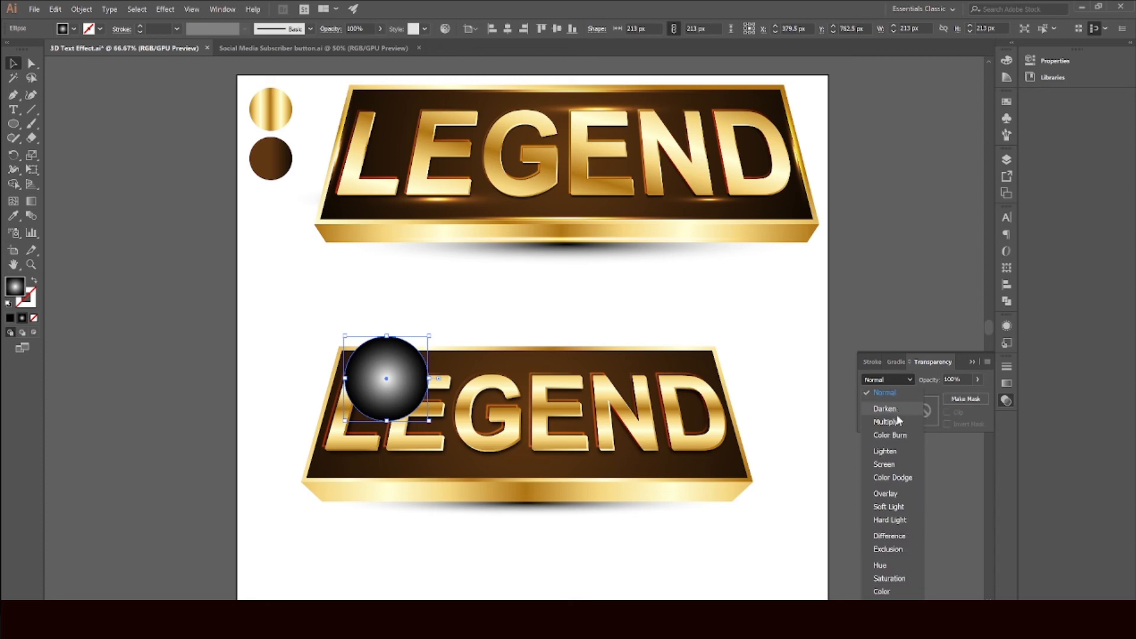
pyautogui.click(893, 478)
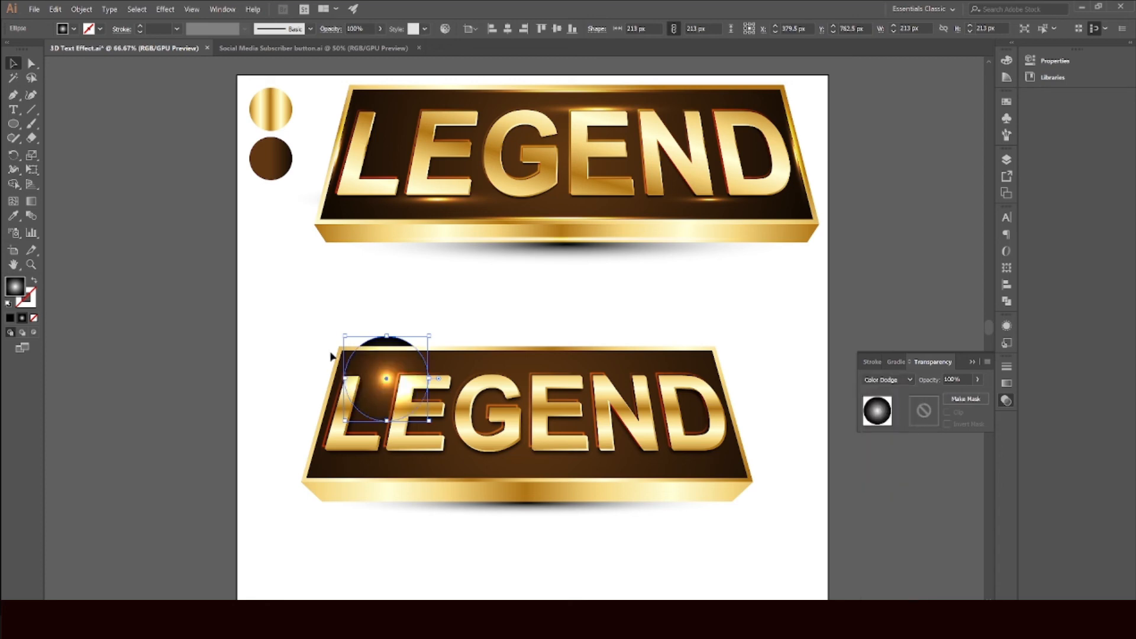
# Step: Squash the glow circle into a wide, thin ellipse about 394 × 42 px lying along the banner's top edge
pyautogui.click(417, 335)
pyautogui.moveTo(389, 341); pyautogui.dragTo(368, 369)
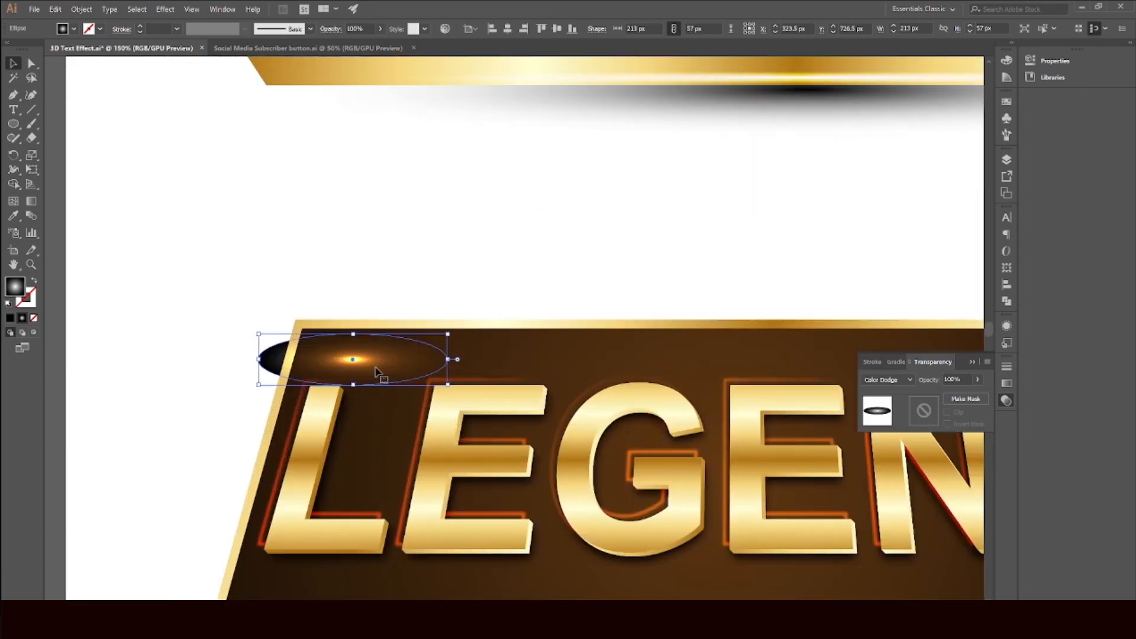
pyautogui.scroll(2, 376, 369)
pyautogui.moveTo(449, 359); pyautogui.dragTo(608, 360)
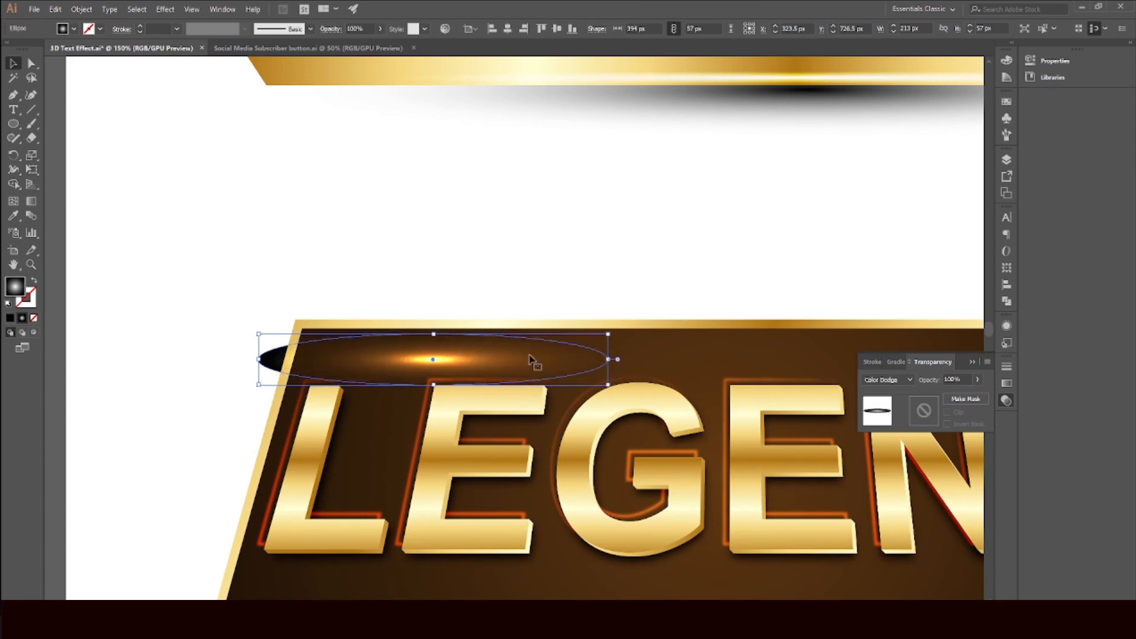
pyautogui.moveTo(436, 334)
pyautogui.mouseDown()
pyautogui.moveTo(437, 348)
pyautogui.moveTo(454, 343)
pyautogui.moveTo(448, 331)
pyautogui.mouseUp()
pyautogui.click(495, 267)
pyautogui.click(415, 323)
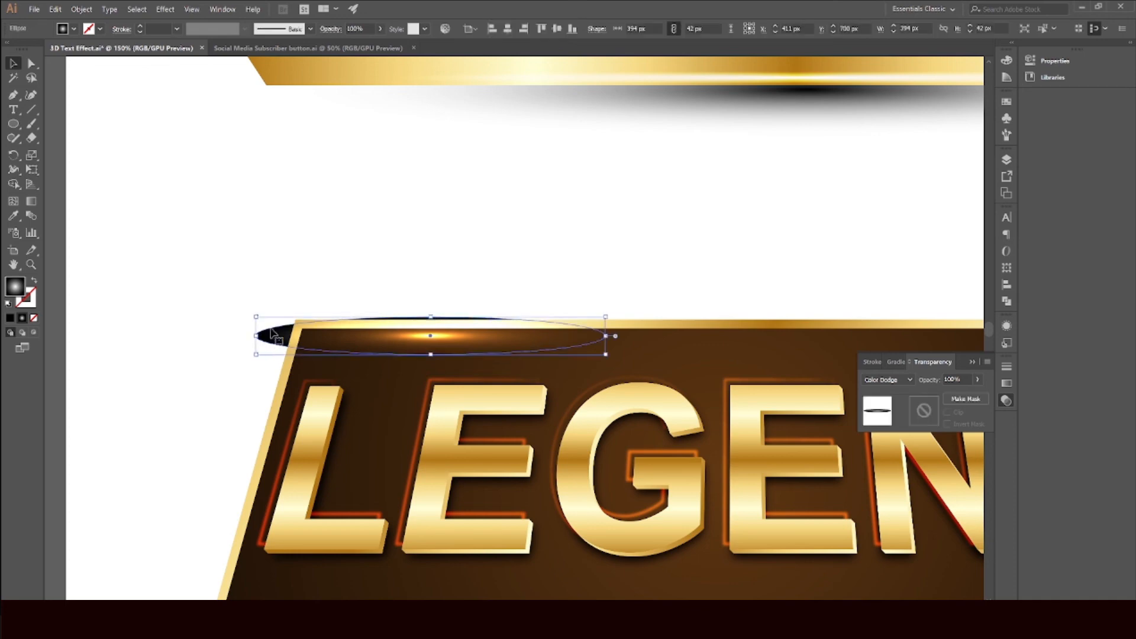
# Step: Set the ellipse gradient's outer stop opacity to 0%
pyautogui.click(1007, 384)
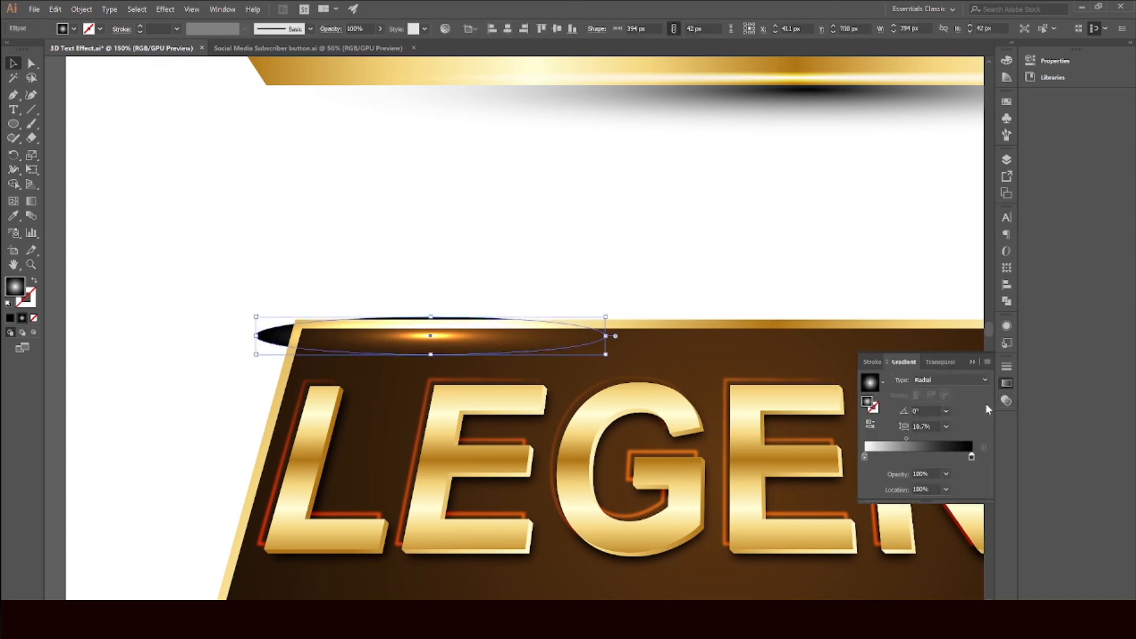
pyautogui.doubleClick(971, 458)
pyautogui.click(887, 480)
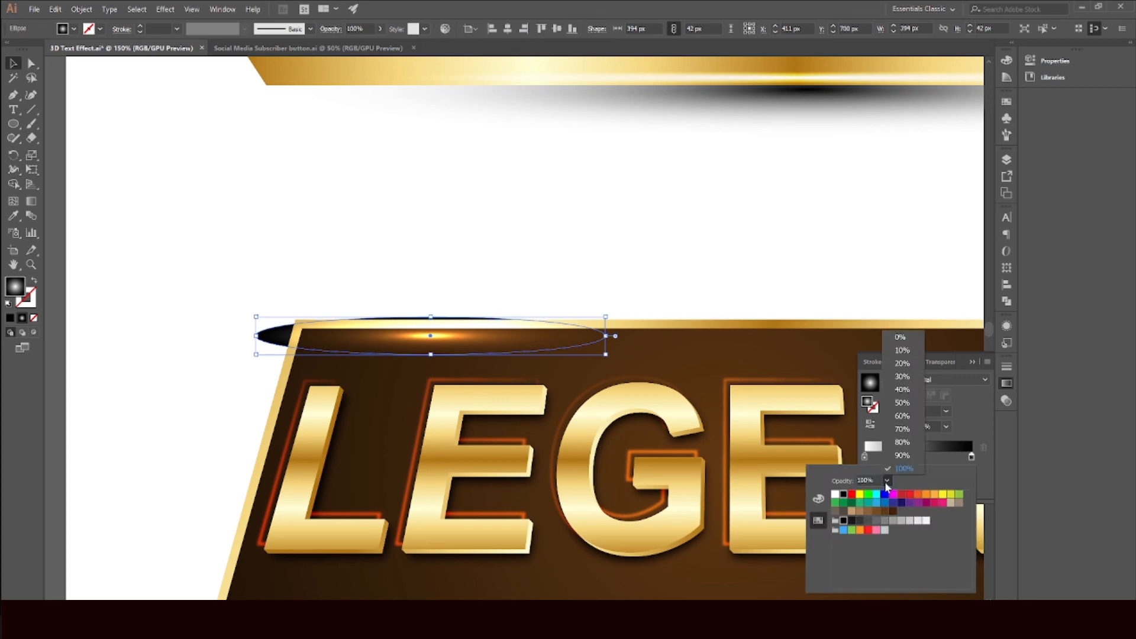
pyautogui.click(904, 340)
pyautogui.click(683, 284)
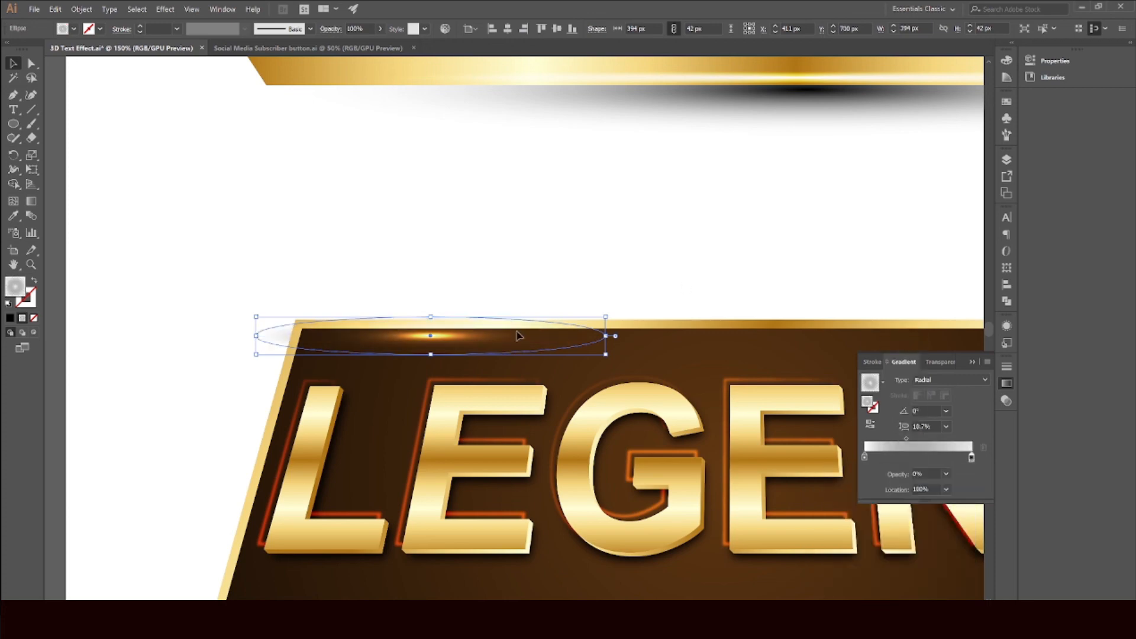
# Step: Widen the glow ellipse below the letters L and E to about 458 px
pyautogui.click(525, 272)
pyautogui.keyDown('alt'); pyautogui.scroll(-2, 529, 272); pyautogui.keyUp('alt')
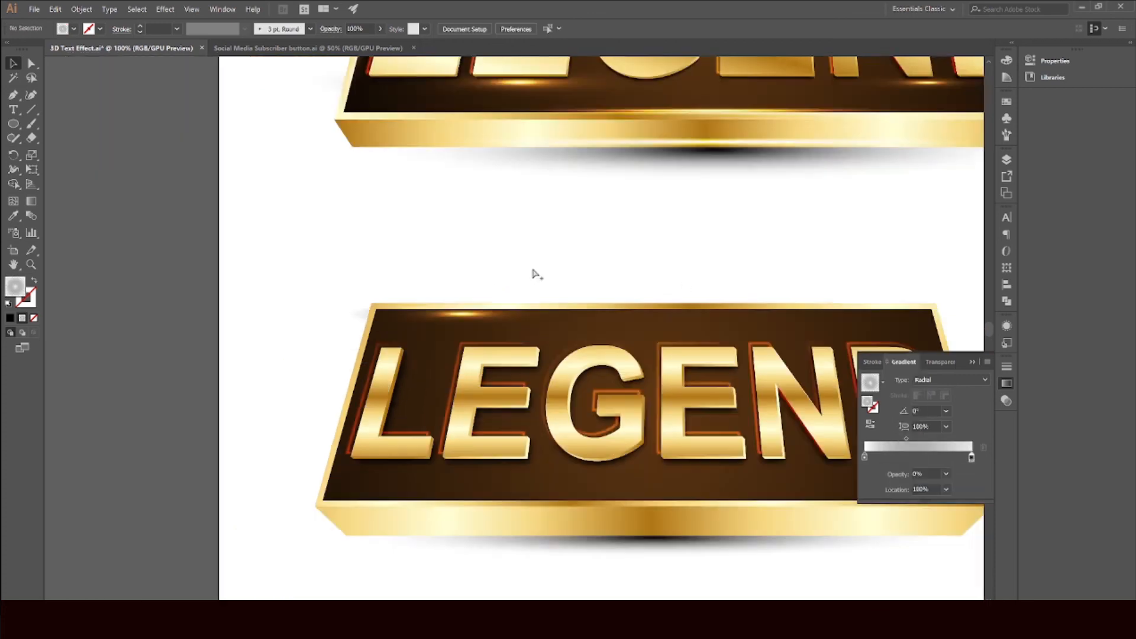
pyautogui.click(973, 361)
pyautogui.scroll(2, 829, 340)
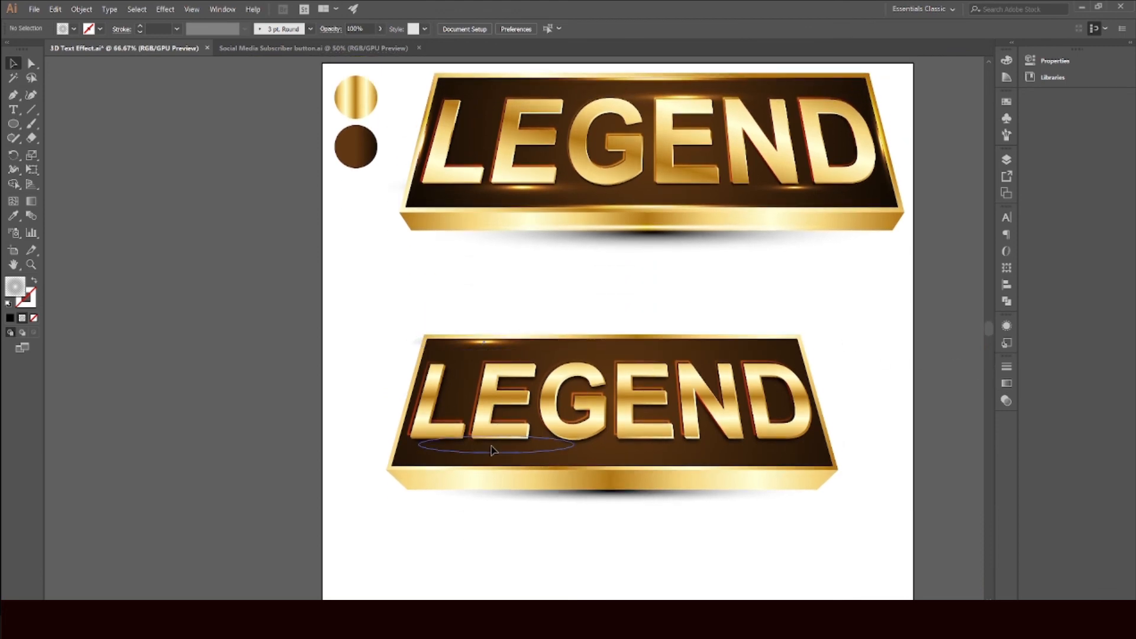
pyautogui.click(513, 446)
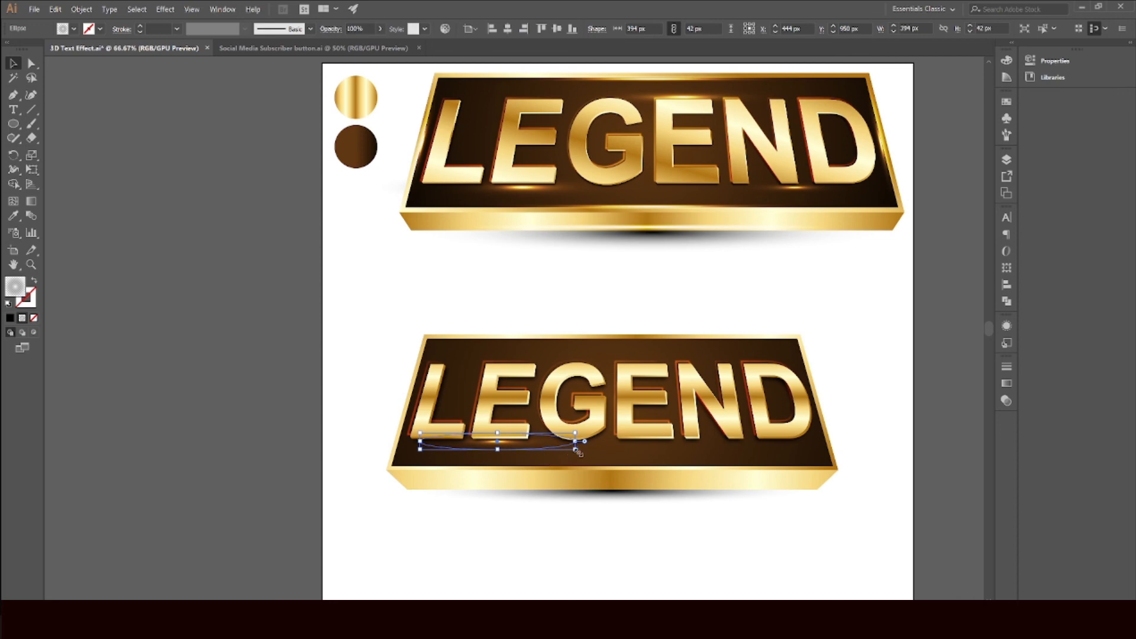
pyautogui.moveTo(577, 450)
pyautogui.mouseDown()
pyautogui.moveTo(619, 464)
pyautogui.moveTo(597, 452)
pyautogui.mouseUp()
pyautogui.keyDown('alt'); pyautogui.scroll(2, 545, 441); pyautogui.keyUp('alt')
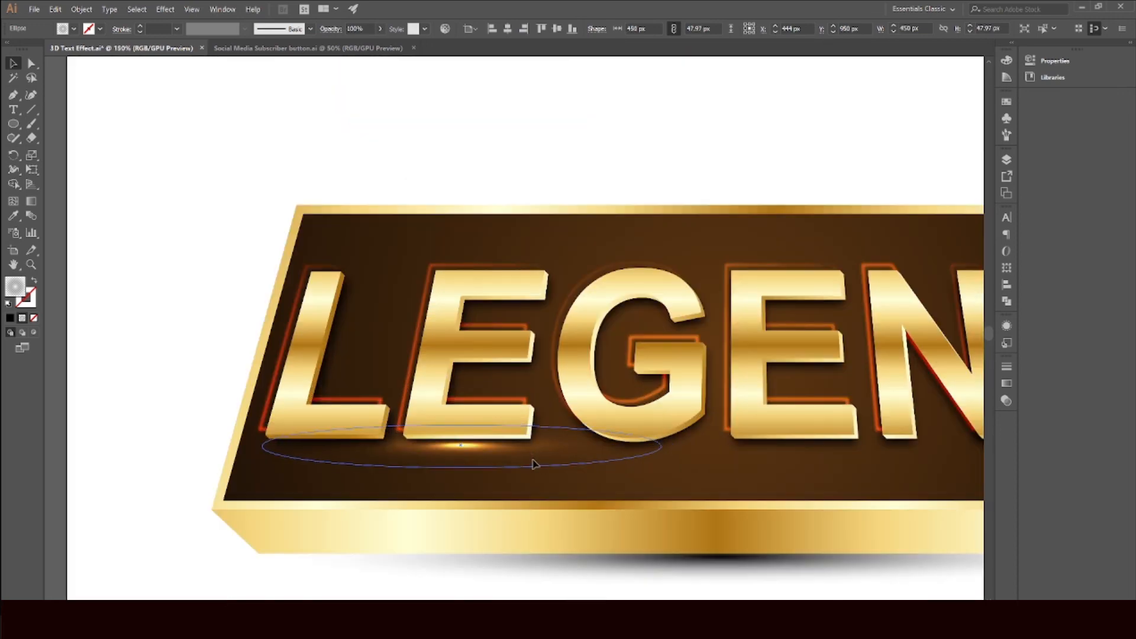
# Step: Copy a glow ellipse up across the top of the letters and flatten it to about 51 px tall
pyautogui.moveTo(533, 464); pyautogui.dragTo(727, 398)
pyautogui.keyDown('alt'); pyautogui.scroll(-2, 534, 470); pyautogui.keyUp('alt')
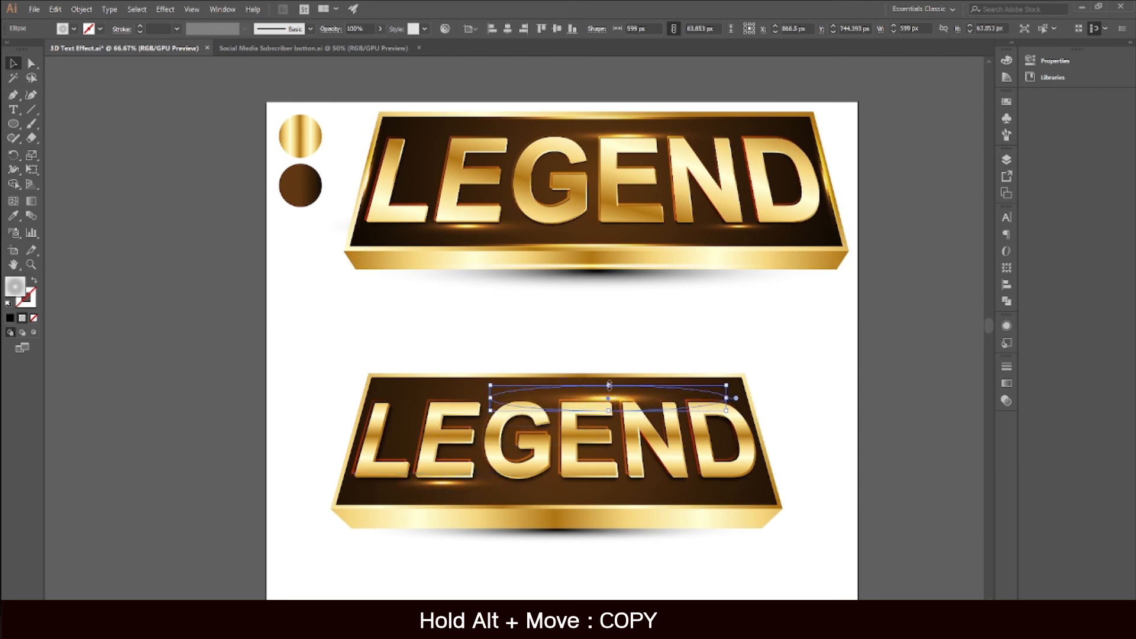
pyautogui.moveTo(610, 385); pyautogui.dragTo(630, 400)
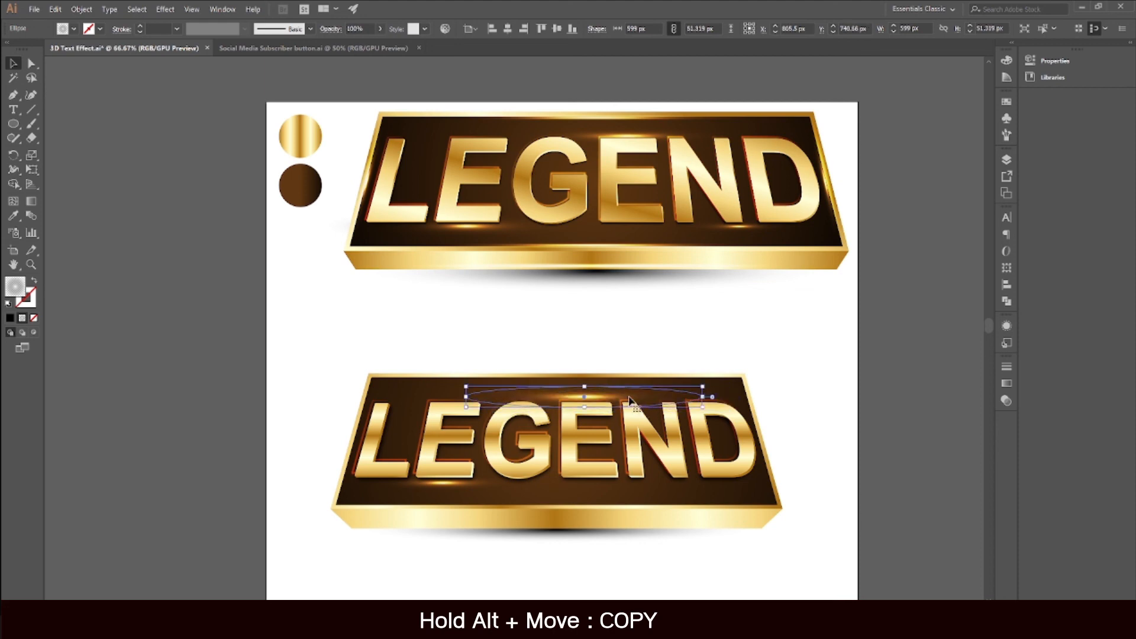
# Step: Copy the lower glow ellipse under the letters N and D and narrow it to about 418 px
pyautogui.moveTo(448, 497); pyautogui.dragTo(724, 493)
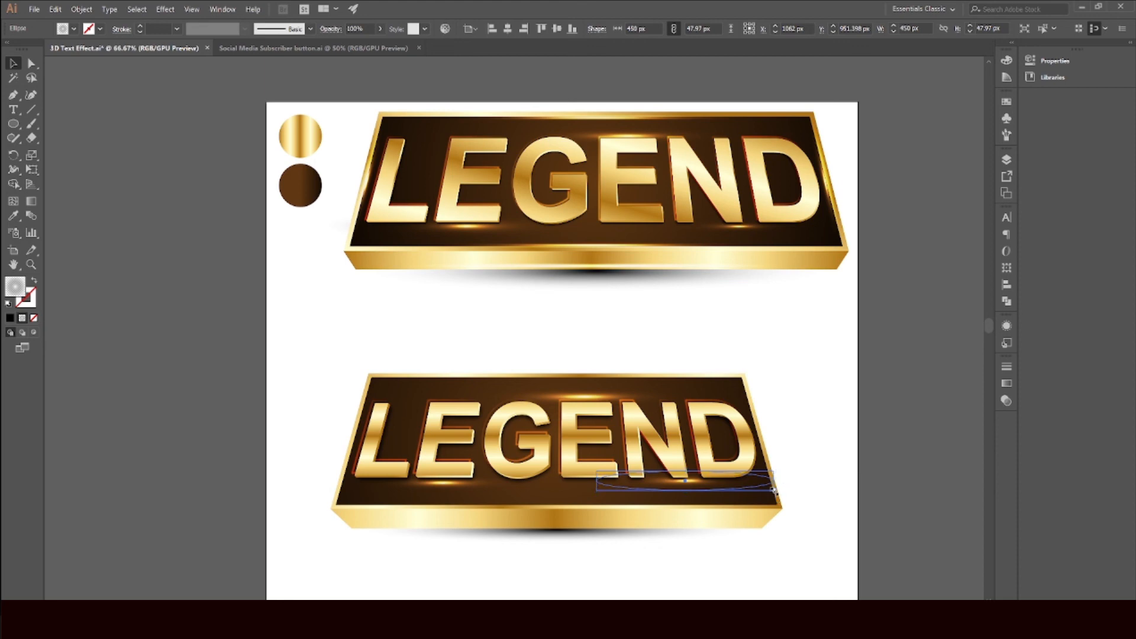
pyautogui.moveTo(773, 490)
pyautogui.mouseDown()
pyautogui.moveTo(717, 487)
pyautogui.moveTo(765, 482)
pyautogui.mouseUp()
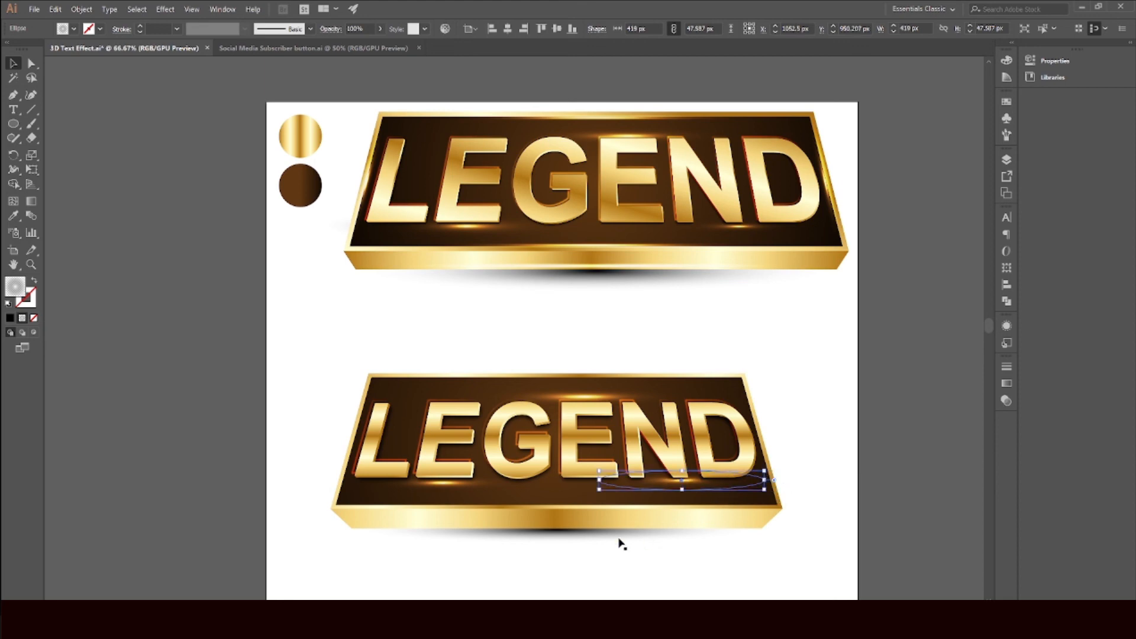
pyautogui.scroll(-2, 610, 539)
pyautogui.scroll(1, 601, 567)
pyautogui.click(602, 567)
# Step: Copy the top glow ellipse down to the banner's lower front edge and stretch it to about 1115 × 36 px
pyautogui.click(575, 392)
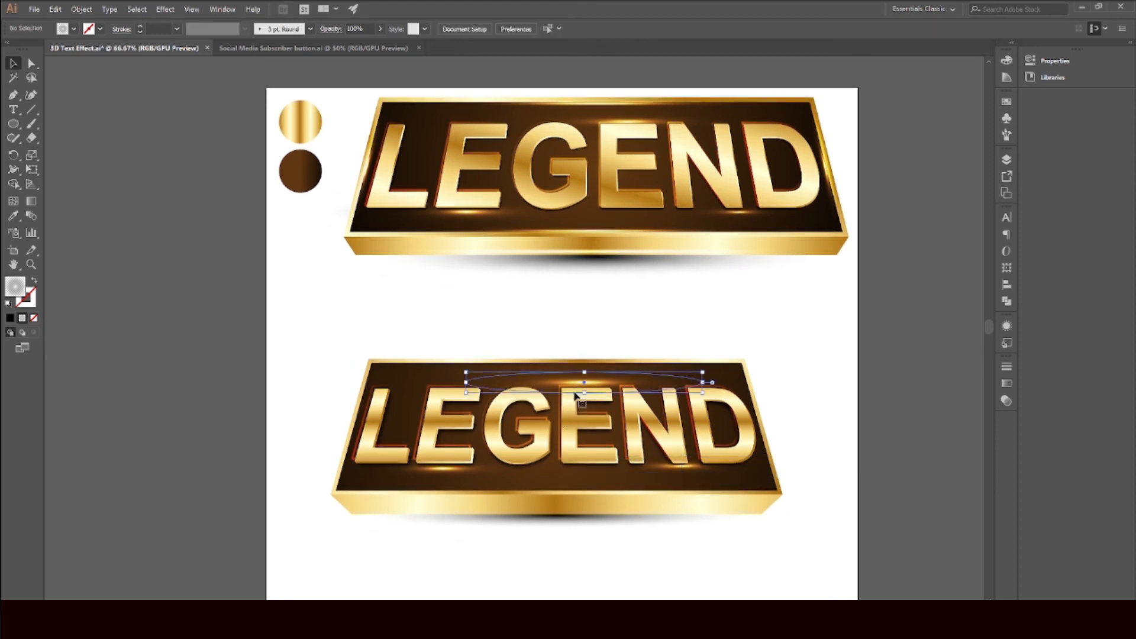
pyautogui.moveTo(607, 390); pyautogui.dragTo(548, 493)
pyautogui.scroll(2, 548, 493)
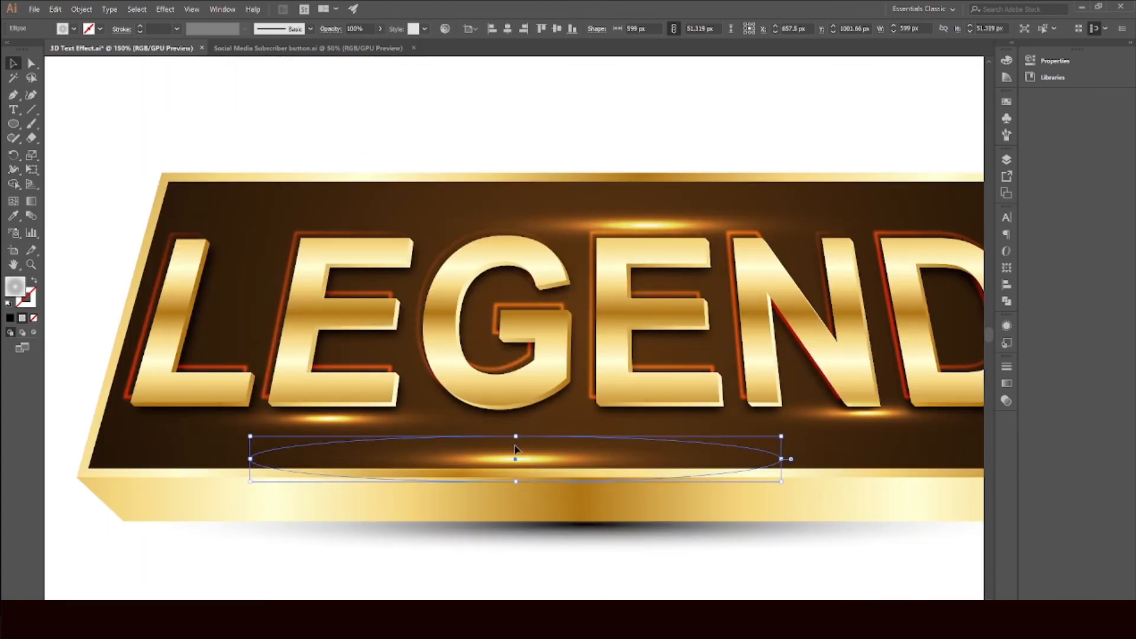
pyautogui.moveTo(515, 450); pyautogui.dragTo(516, 477)
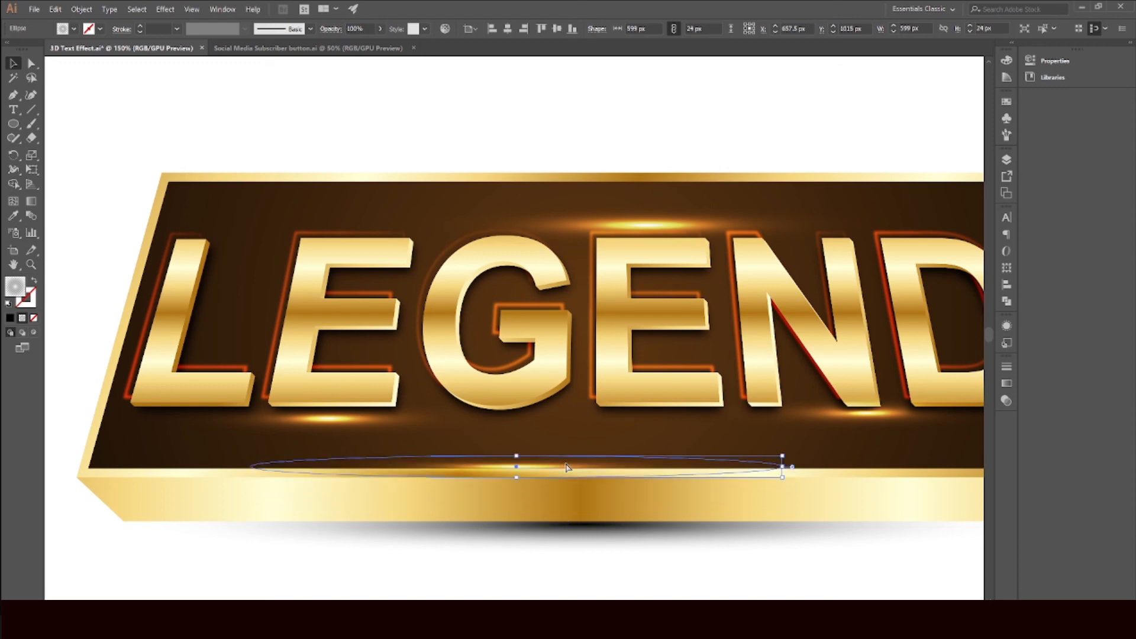
pyautogui.scroll(-2, 566, 468)
pyautogui.scroll(1, 664, 467)
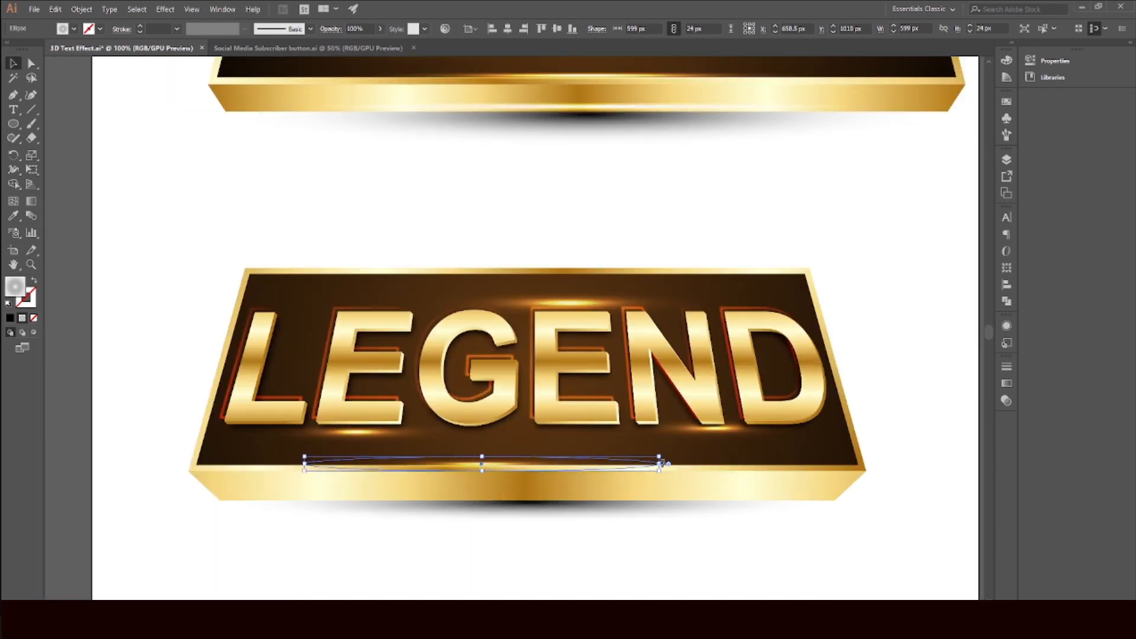
pyautogui.moveTo(663, 464); pyautogui.dragTo(857, 464)
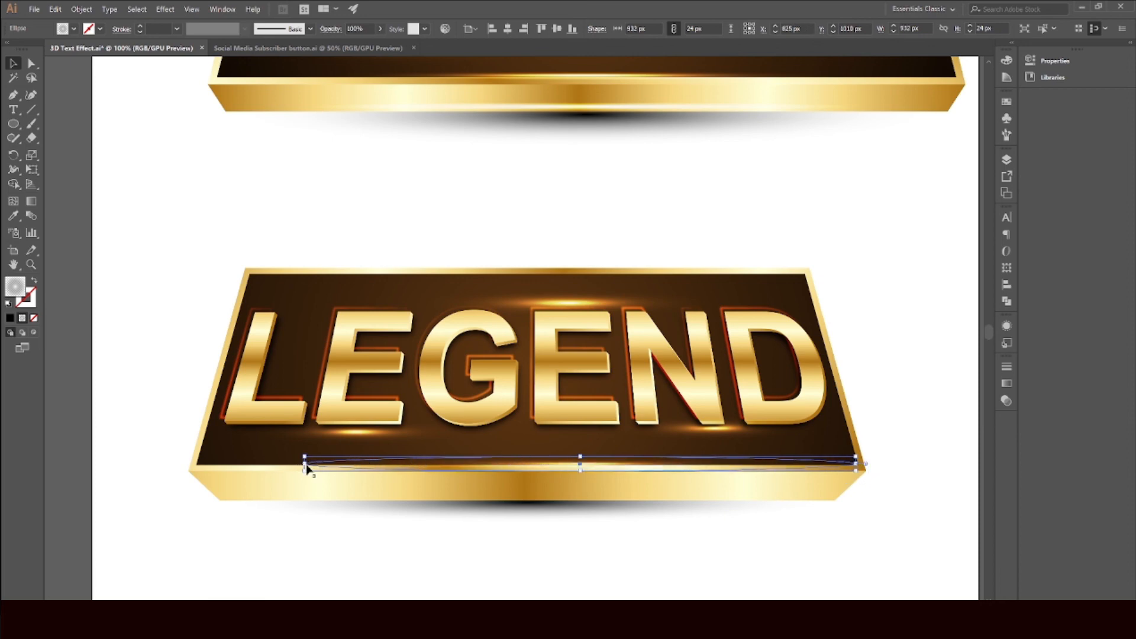
pyautogui.moveTo(305, 465); pyautogui.dragTo(197, 464)
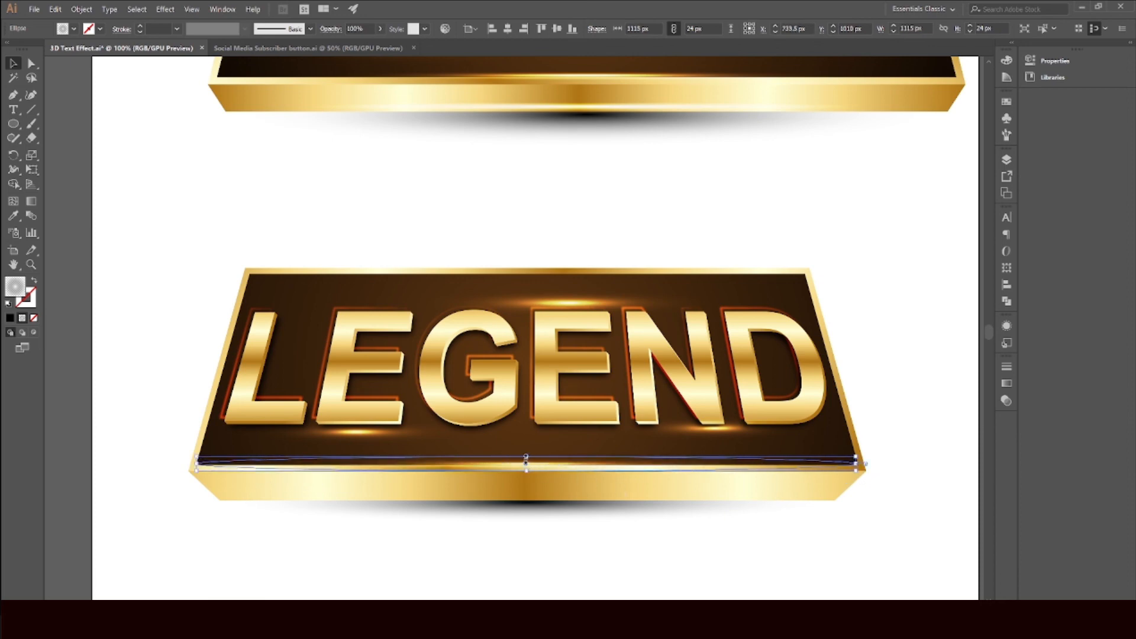
pyautogui.moveTo(526, 457); pyautogui.dragTo(526, 451)
pyautogui.press('Down')
pyautogui.press('Down')
pyautogui.press('Down')
pyautogui.press('Down')
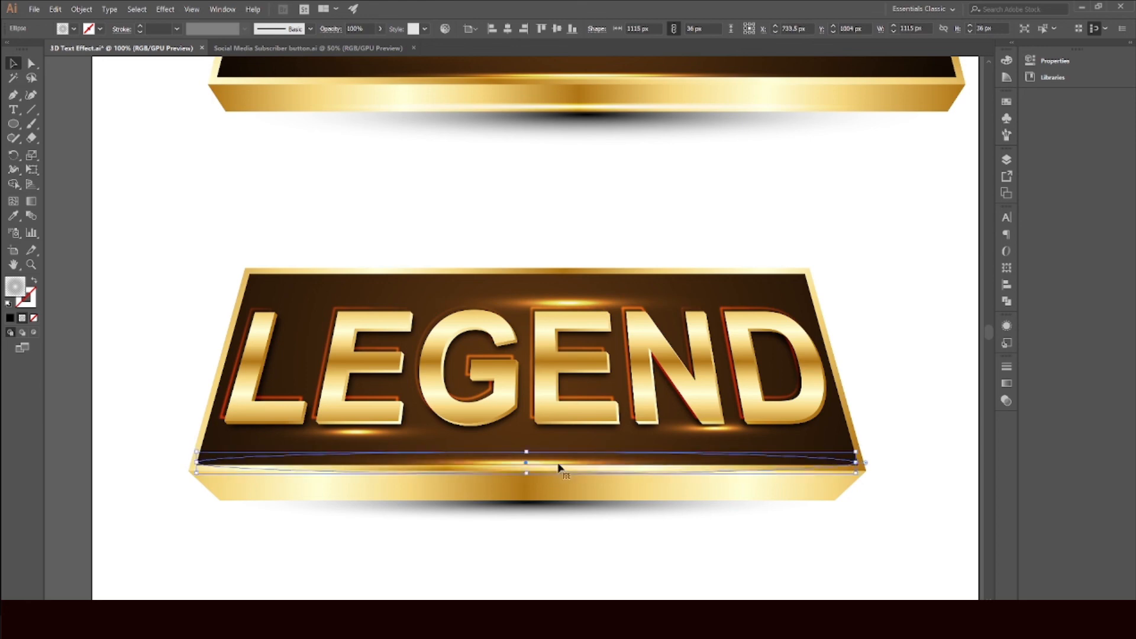
pyautogui.hotkey('ctrl', 'shift', 'a')
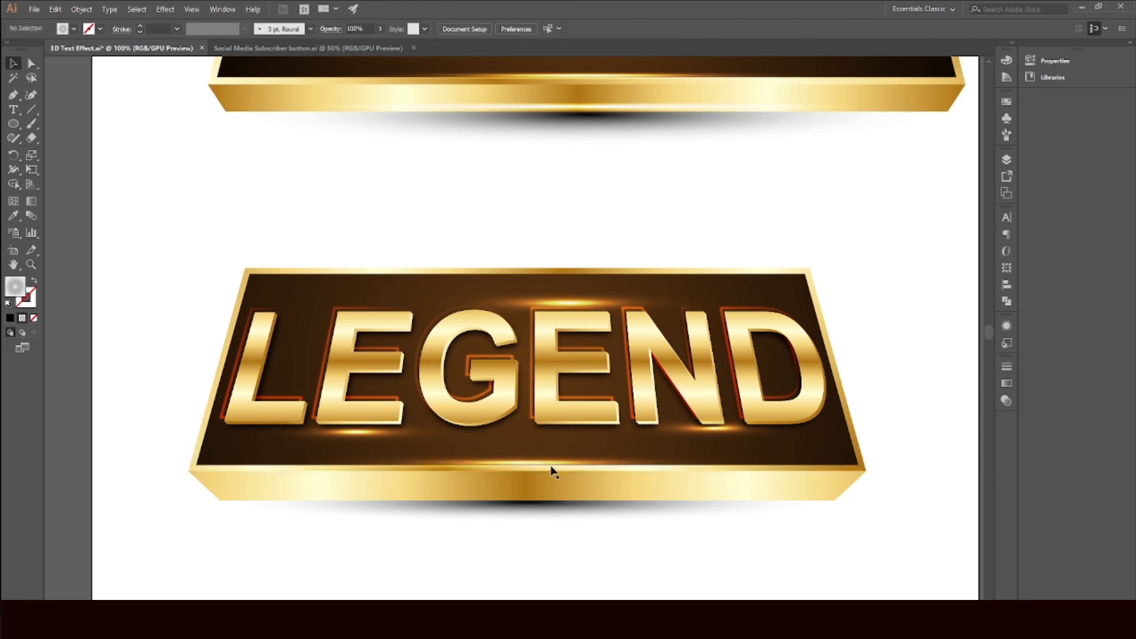
# Step: Copy the bottom-edge glow ellipse up onto the banner's top edge
pyautogui.click(552, 472)
pyautogui.moveTo(565, 466); pyautogui.dragTo(573, 318)
pyautogui.scroll(1, 566, 488)
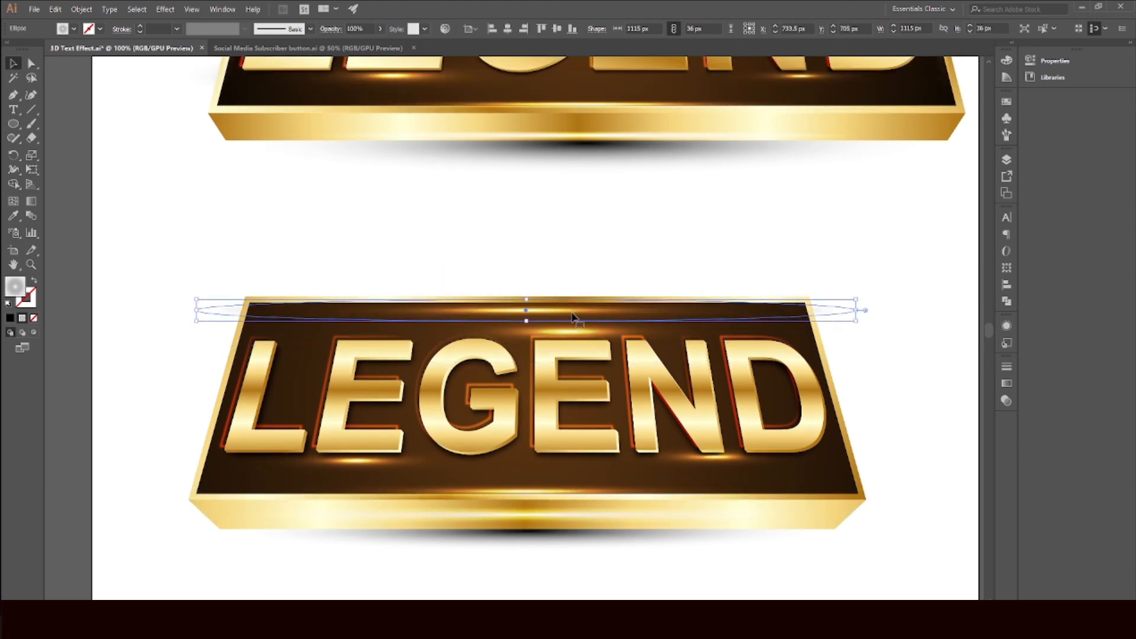
pyautogui.click(586, 248)
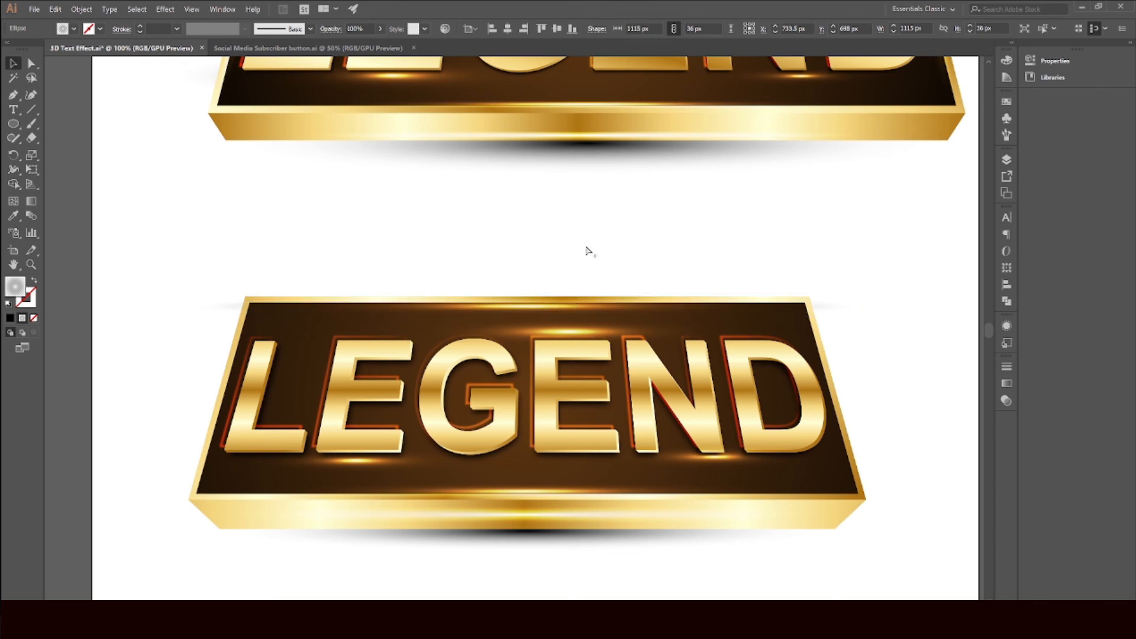
# Step: Group all parts of the new banner and move the group down the artboard
pyautogui.hotkey('ctrl', '-')
pyautogui.hotkey('ctrl', '-')
pyautogui.scroll(1, 586, 290)
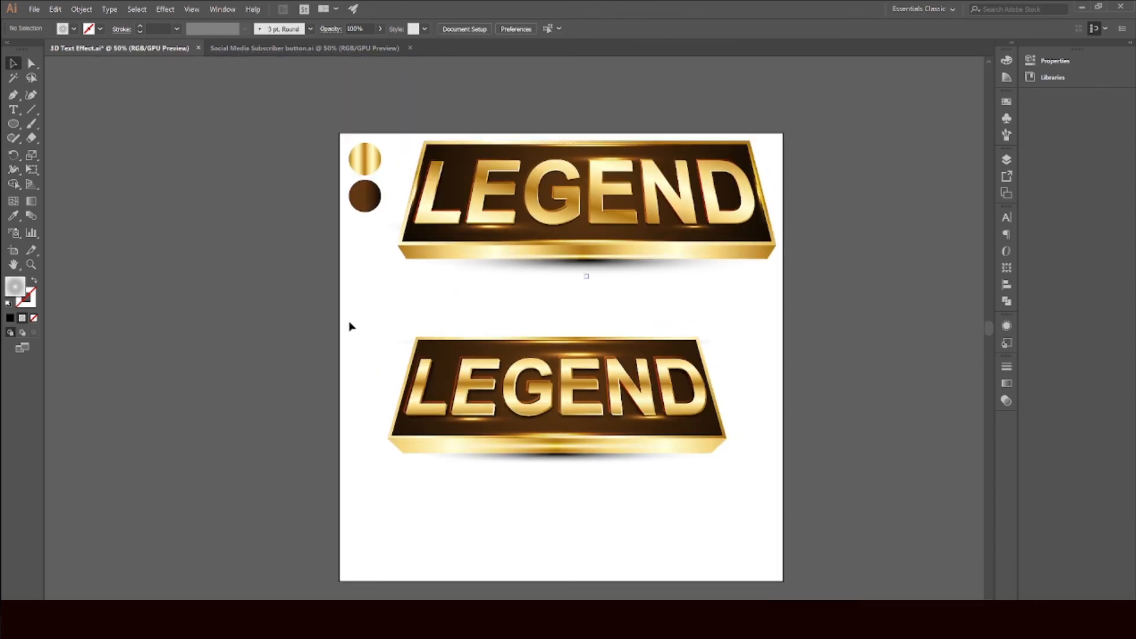
pyautogui.moveTo(349, 322); pyautogui.dragTo(878, 551)
pyautogui.rightClick(596, 423)
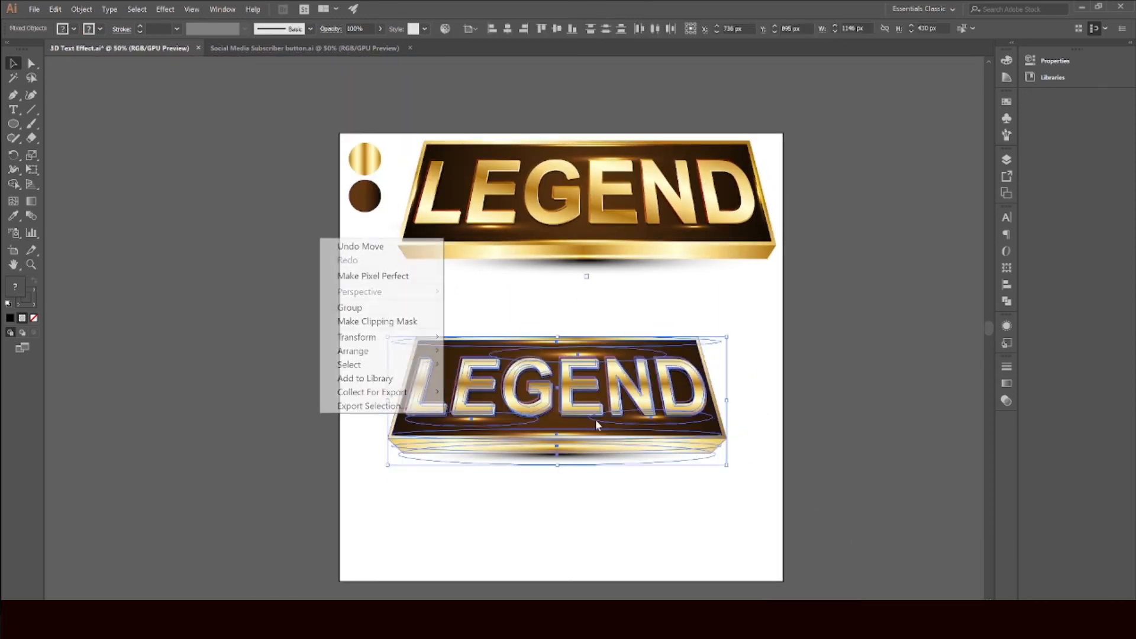
pyautogui.click(386, 308)
pyautogui.click(469, 307)
pyautogui.moveTo(521, 379); pyautogui.dragTo(521, 457)
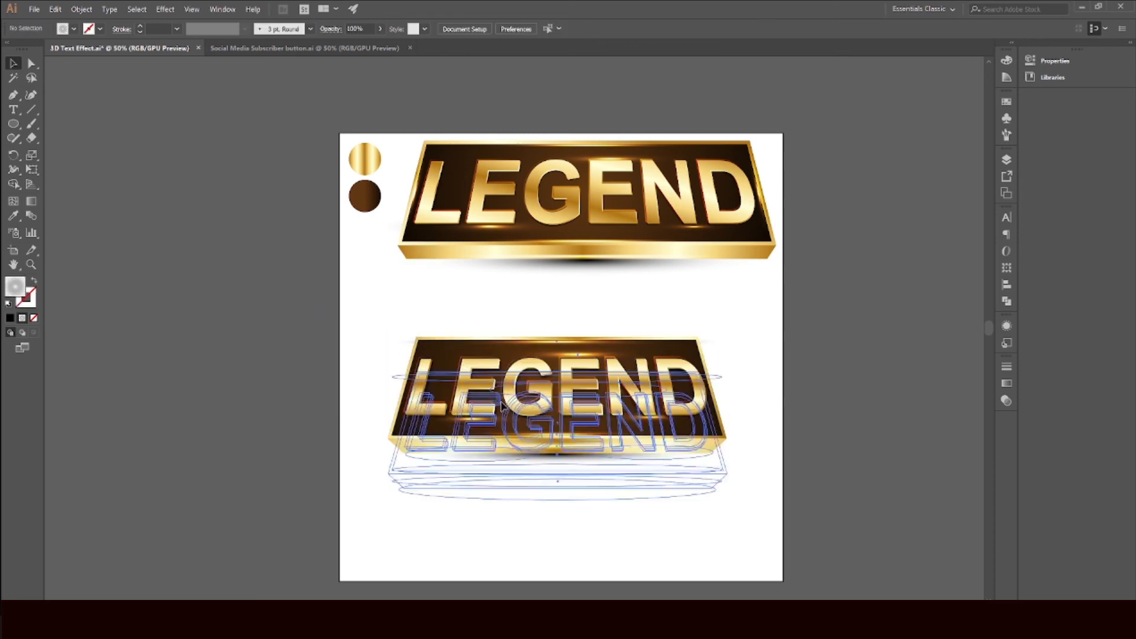
pyautogui.click(543, 326)
# Step: Move the sample banner down toward the middle of the artboard
pyautogui.click(621, 273)
pyautogui.click(620, 284)
pyautogui.moveTo(608, 244); pyautogui.dragTo(571, 350)
pyautogui.scroll(-3, 557, 417)
pyautogui.click(538, 579)
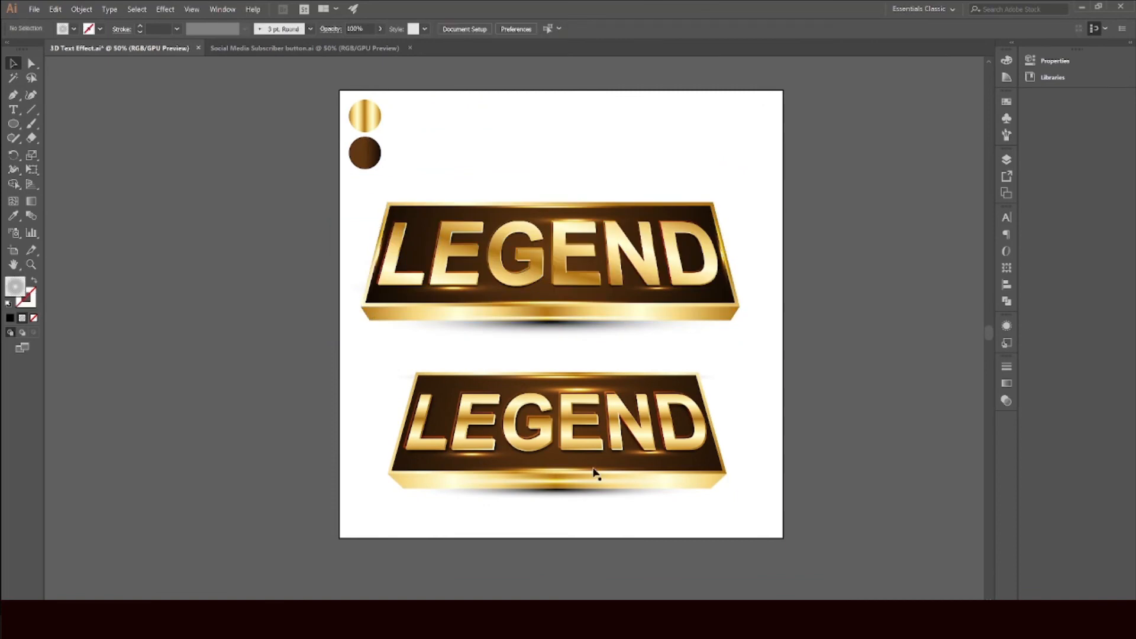
# Step: Scale the grouped new banner up slightly from its corner
pyautogui.click(601, 462)
pyautogui.moveTo(608, 458)
pyautogui.mouseDown()
pyautogui.moveTo(585, 455)
pyautogui.moveTo(611, 461)
pyautogui.mouseUp()
pyautogui.moveTo(715, 369); pyautogui.dragTo(745, 357)
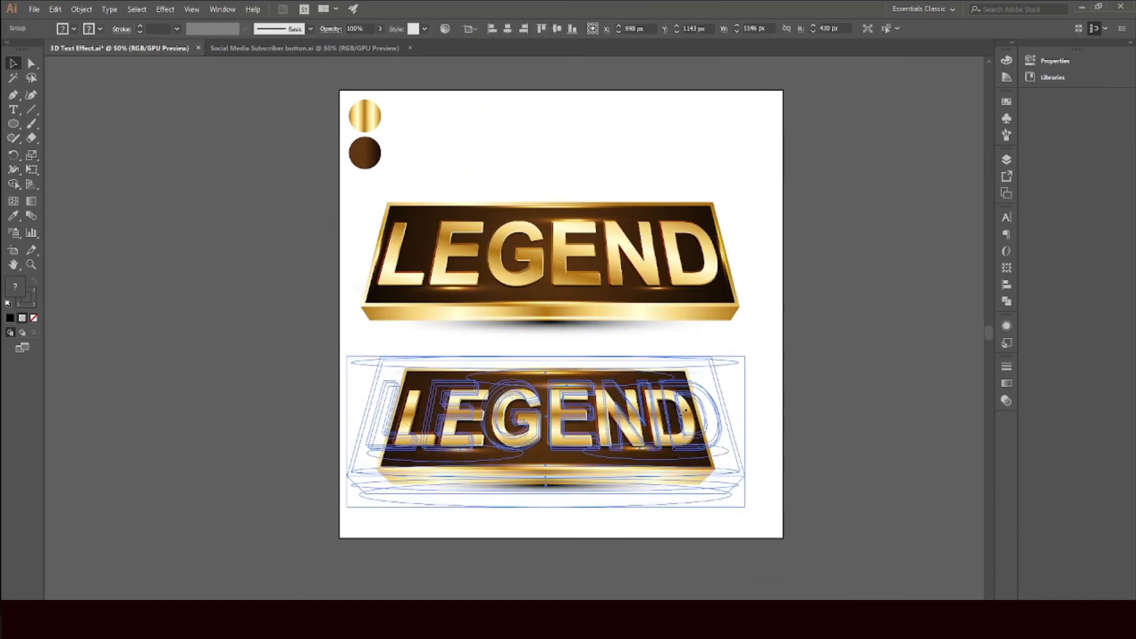
pyautogui.scroll(-2, 799, 425)
pyautogui.scroll(1, 781, 430)
pyautogui.click(836, 219)
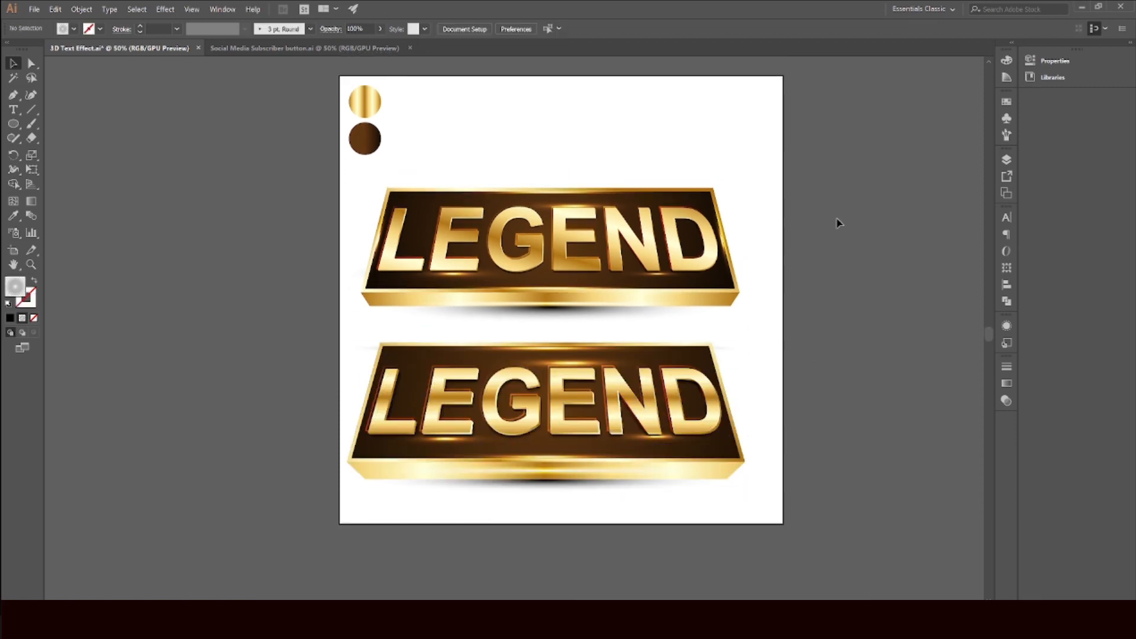
# Step: Select both banners and move them up together on the artboard
pyautogui.moveTo(836, 219); pyautogui.dragTo(610, 421)
pyautogui.moveTo(610, 421); pyautogui.dragTo(622, 386)
pyautogui.click(868, 402)
pyautogui.scroll(3, 868, 402)
pyautogui.moveTo(867, 403); pyautogui.dragTo(831, 398)
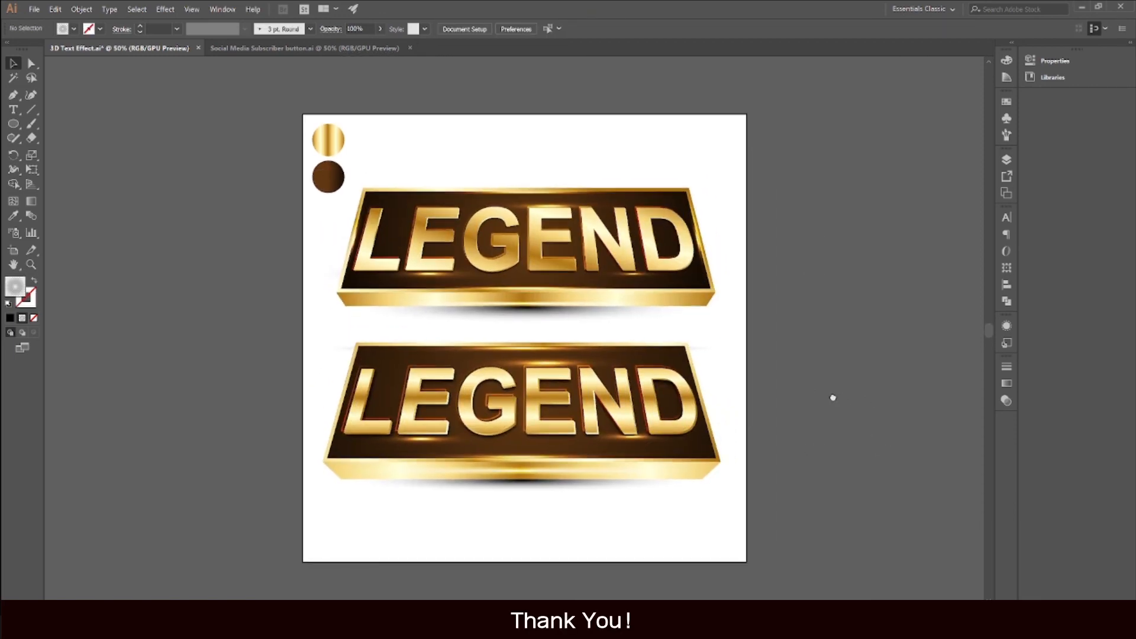
pyautogui.scroll(-2, 831, 401)
pyautogui.scroll(3, 829, 400)
pyautogui.scroll(-2, 831, 400)
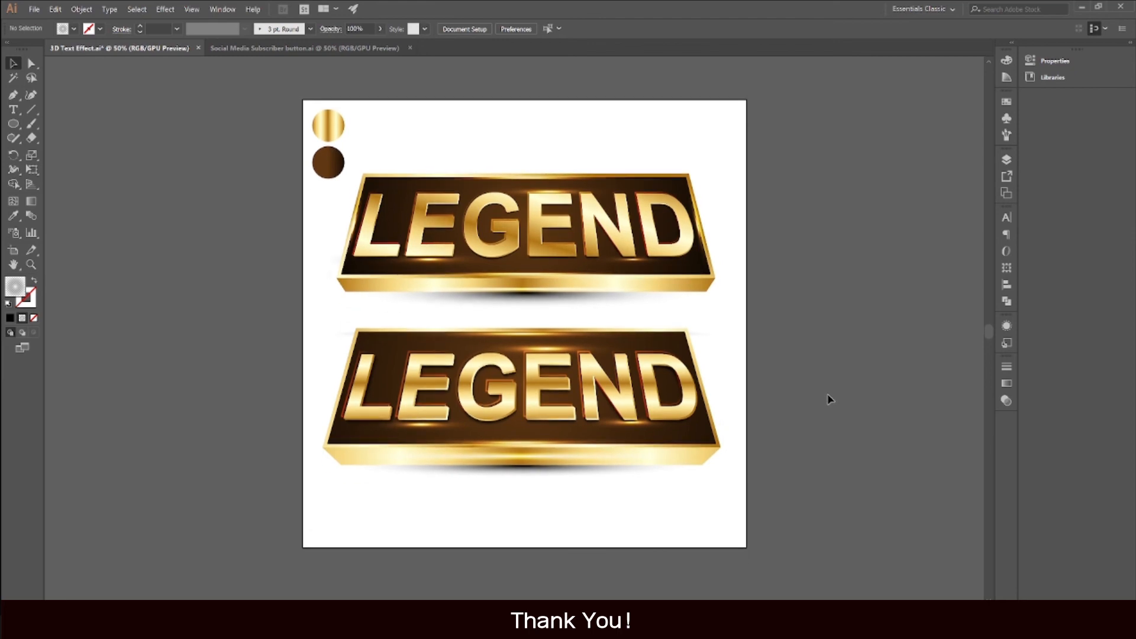